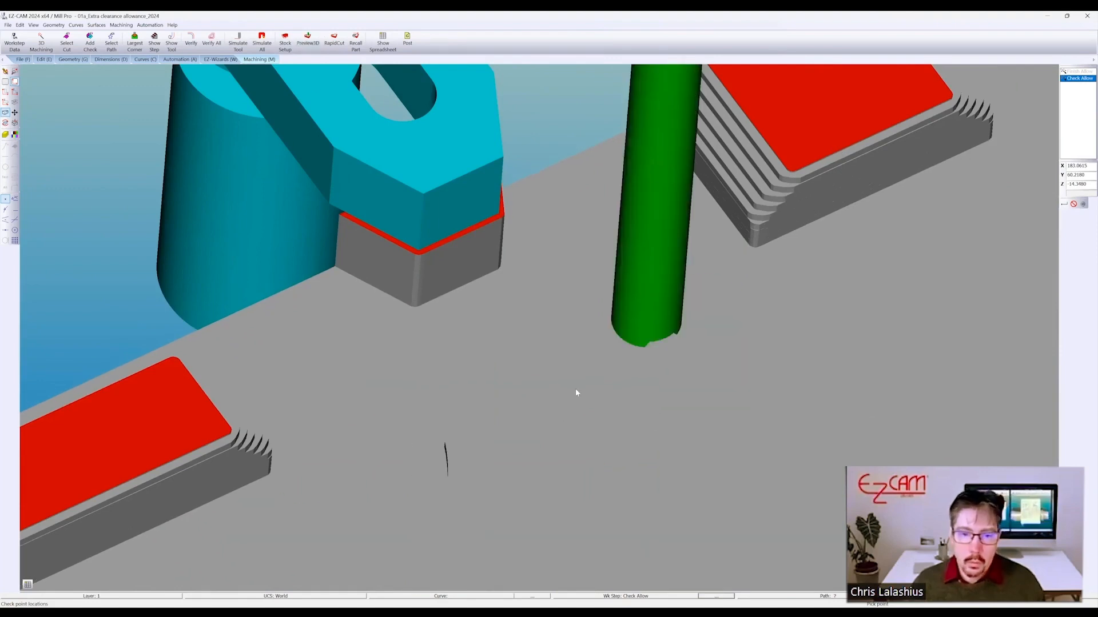
- Open the Check Allow work step's 3D cycle data and set the check surfaces' finish allowance to 1
{"action": "key", "text": "ctrl+w"}
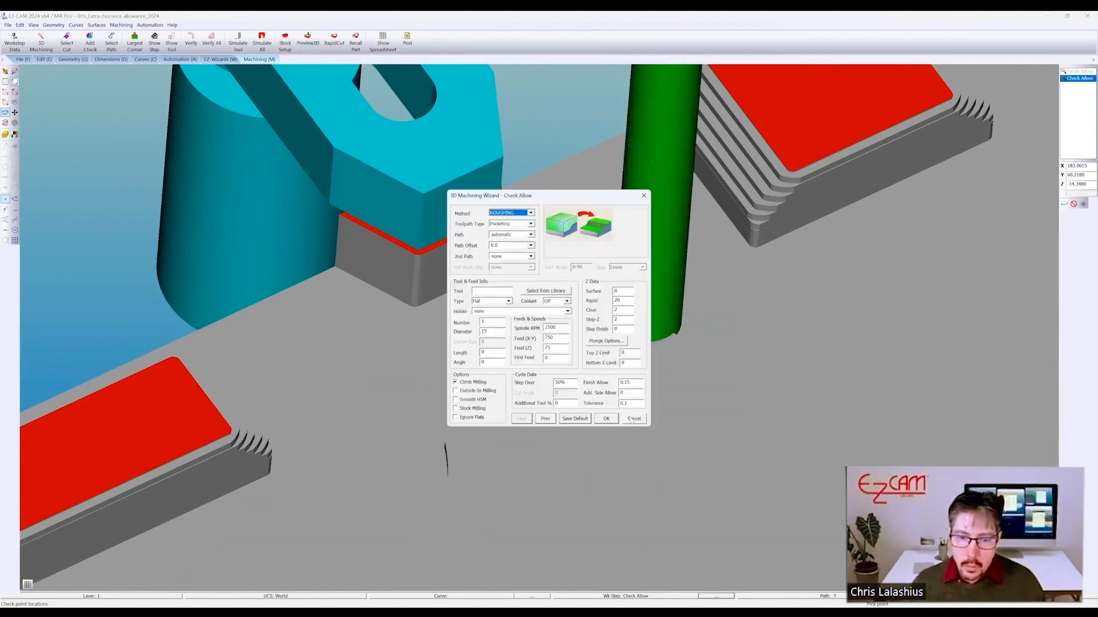
{"action": "key", "text": "Escape"}
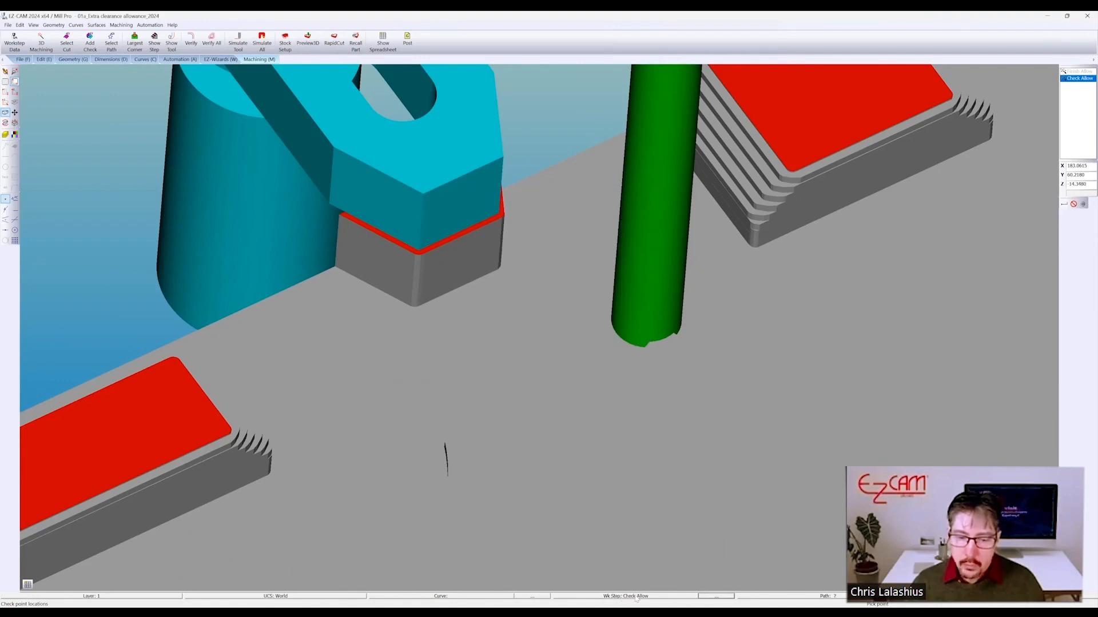
{"action": "left_click", "coordinate": [715, 597]}
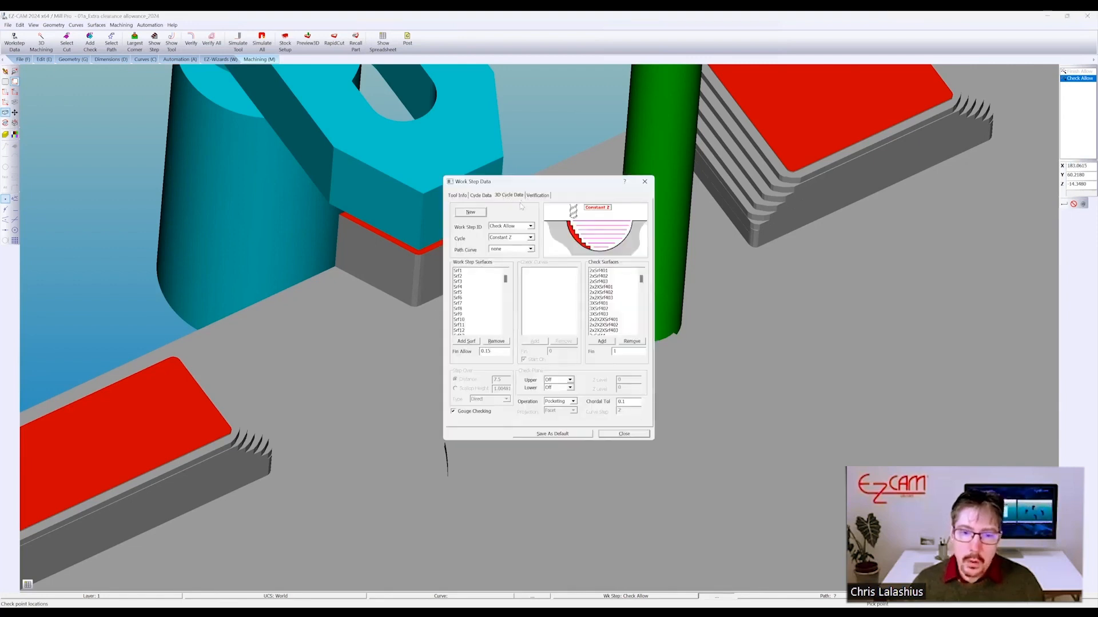
{"action": "double_click", "coordinate": [615, 350]}
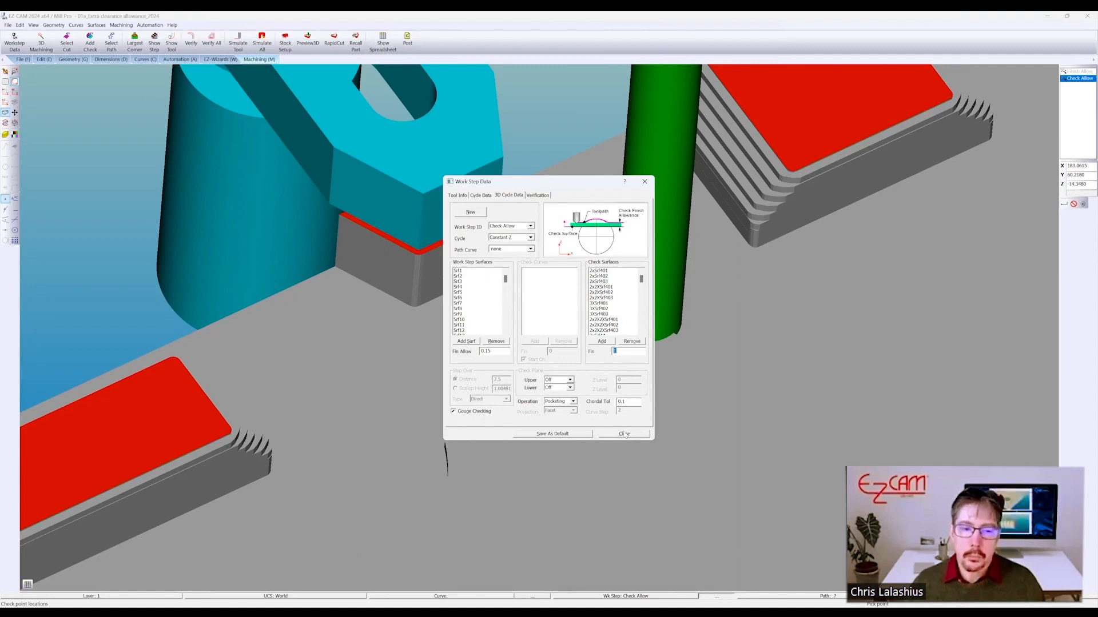
{"action": "type", "text": "1"}
{"action": "key", "text": "Tab"}
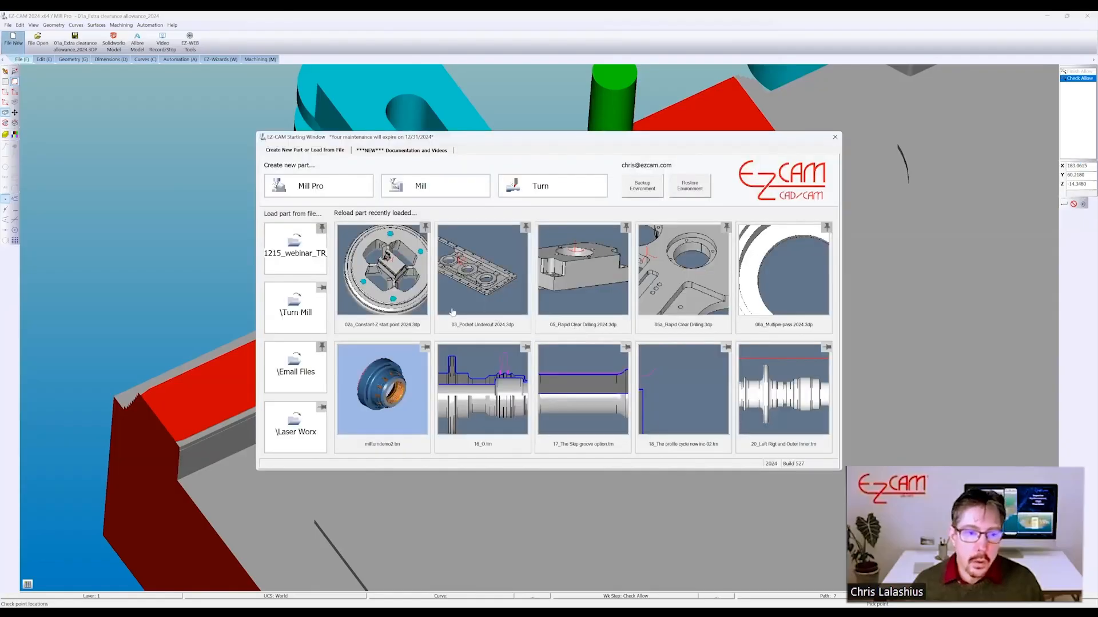
- Load the part 02a_Constant-Z start point 2024 from the webinar parts folder without saving the current part
{"action": "left_click", "coordinate": [762, 395]}
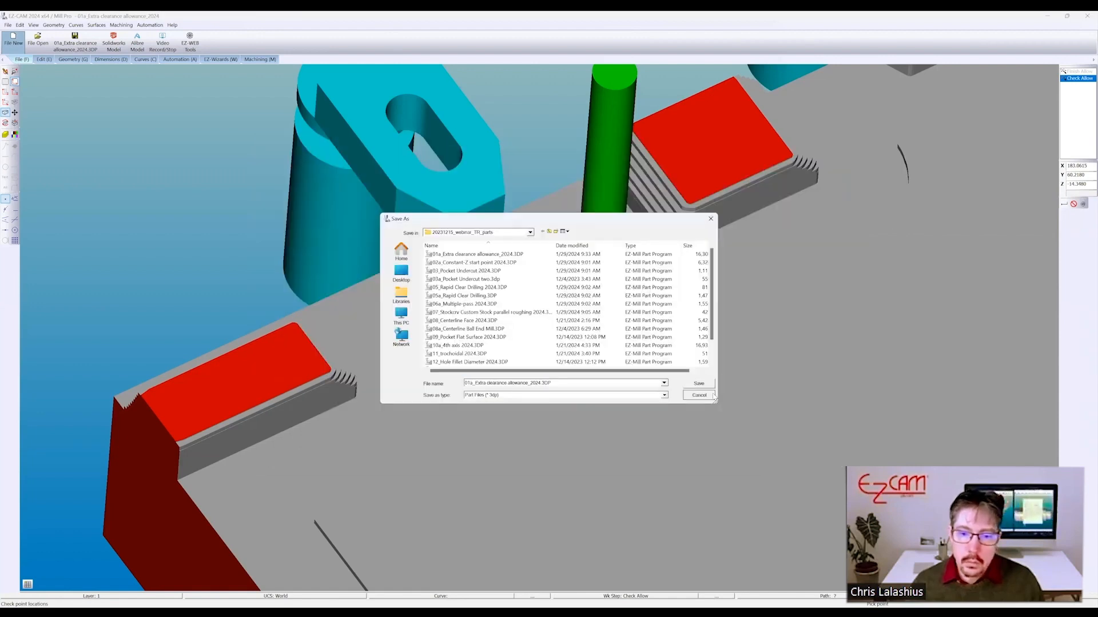
{"action": "left_click", "coordinate": [446, 266]}
{"action": "key", "text": "Return"}
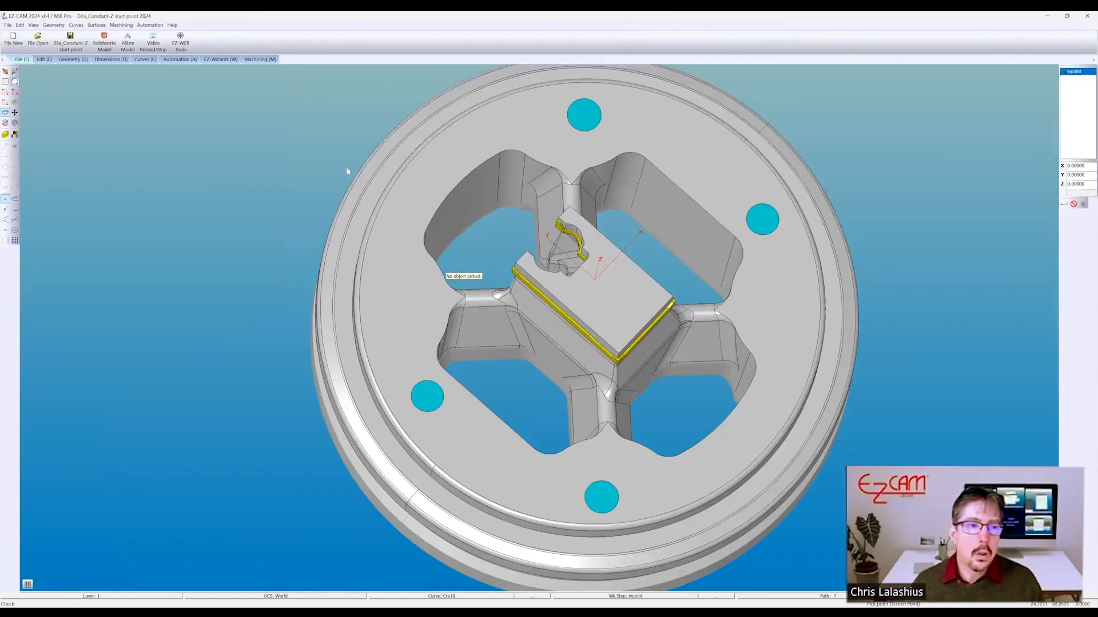
- Verify the wpoint work step and examine where its toolpath enters the pocket
{"action": "left_click", "coordinate": [260, 59]}
{"action": "left_click", "coordinate": [191, 43]}
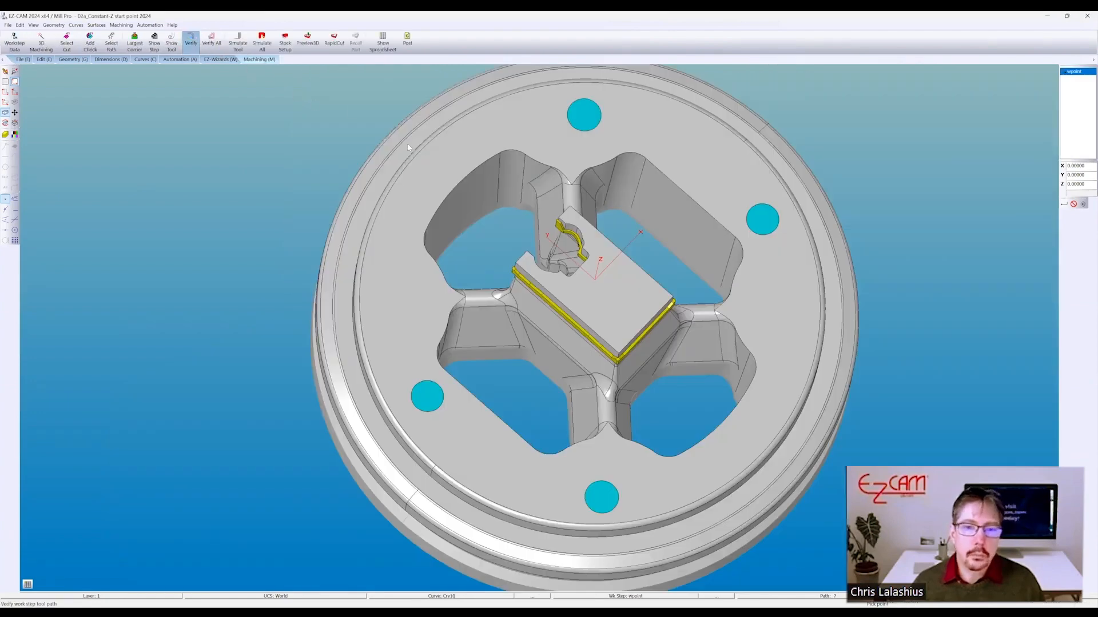
{"action": "scroll", "coordinate": [563, 265], "scroll_direction": "up", "scroll_amount": 4}
{"action": "middle_click_drag", "start_coordinate": [535, 280], "coordinate": [572, 320]}
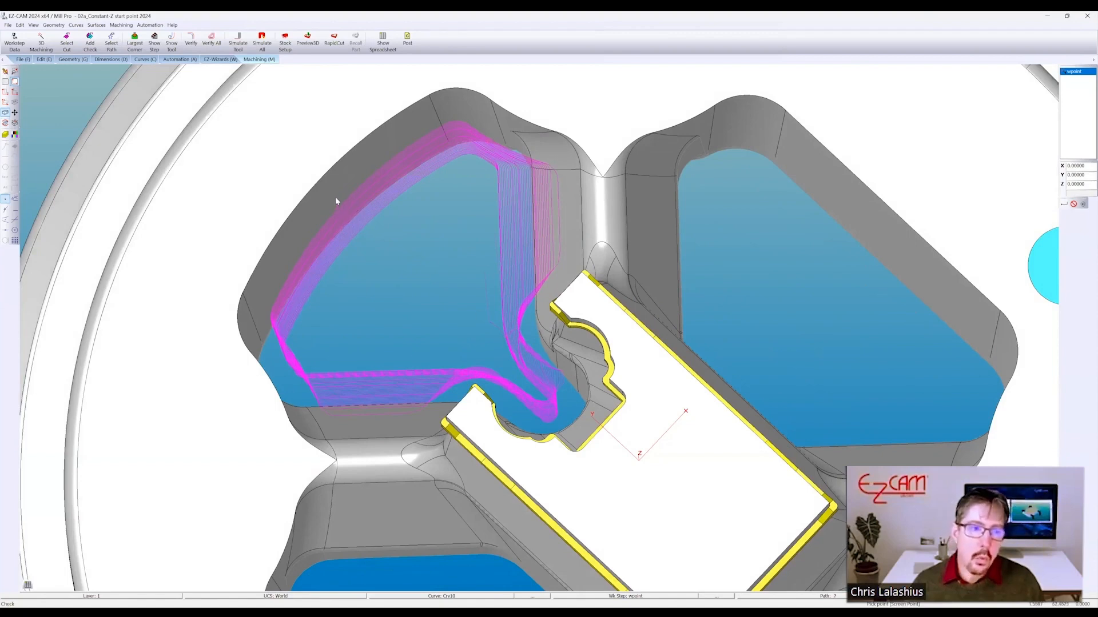
- Review the lead-in radius and angle in the wpoint finishing cycle's Ramp/Lead options without changing them
{"action": "left_click", "coordinate": [7, 94]}
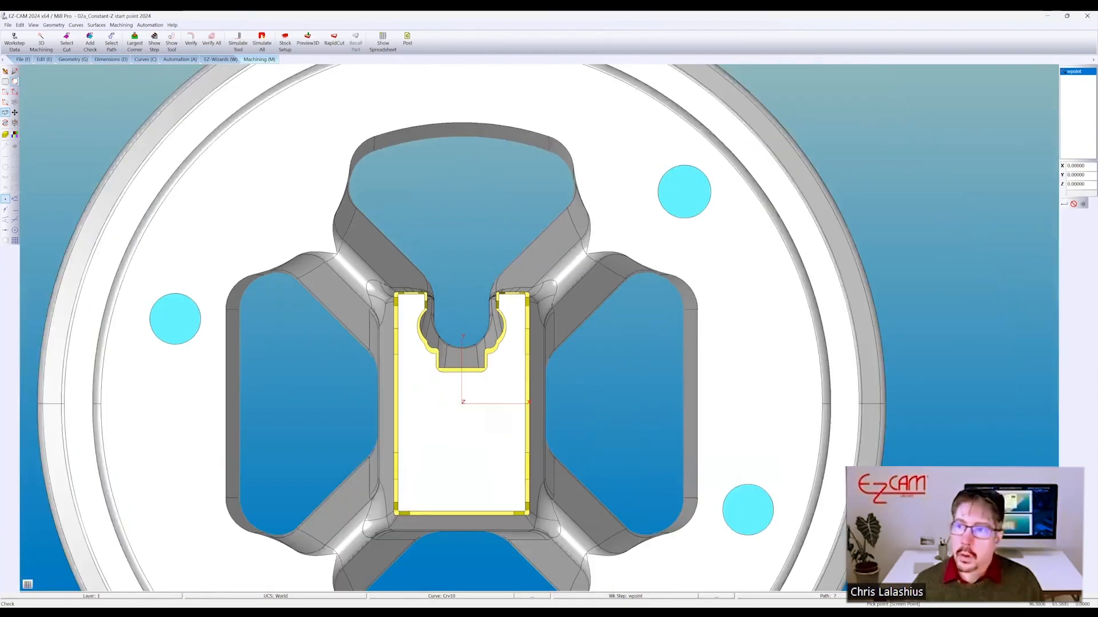
{"action": "key", "text": "space"}
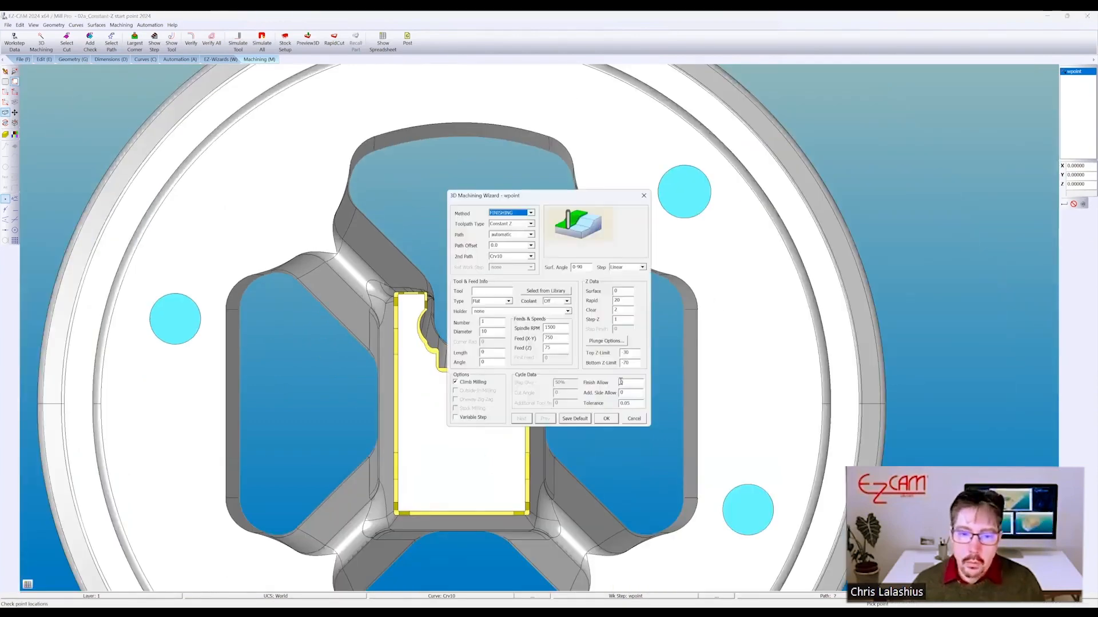
{"action": "left_click", "coordinate": [606, 341]}
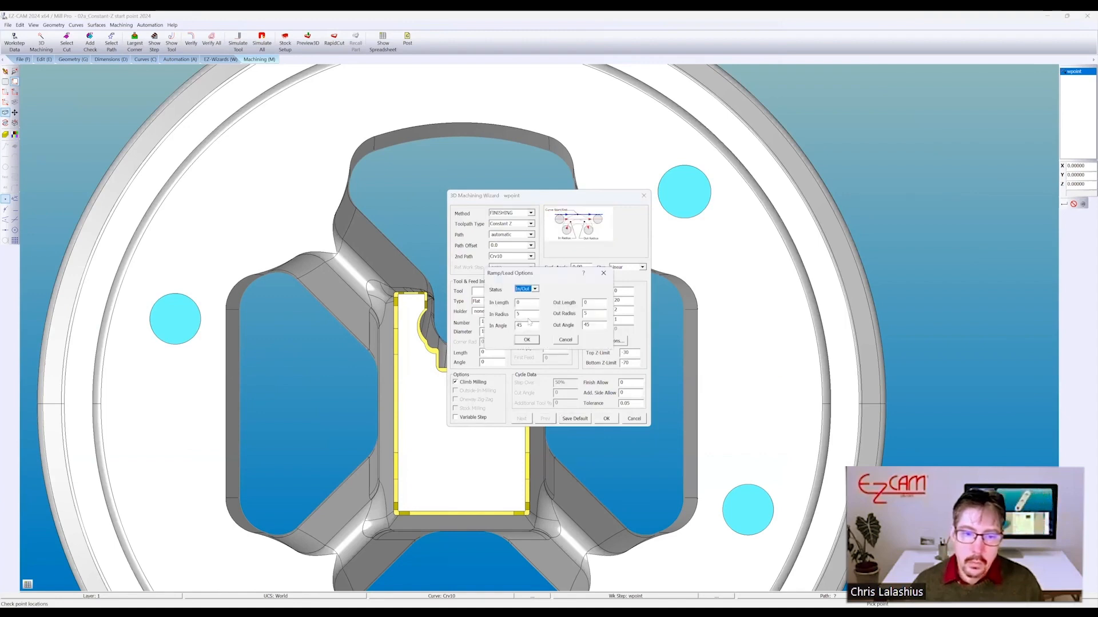
{"action": "left_click", "coordinate": [523, 314]}
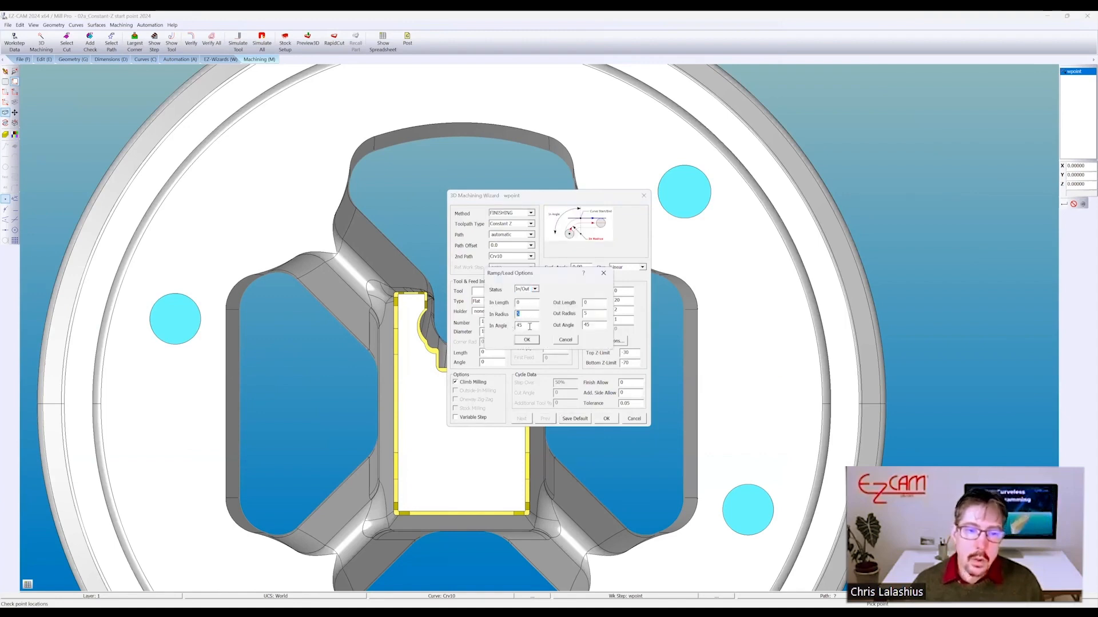
{"action": "key", "text": "Tab"}
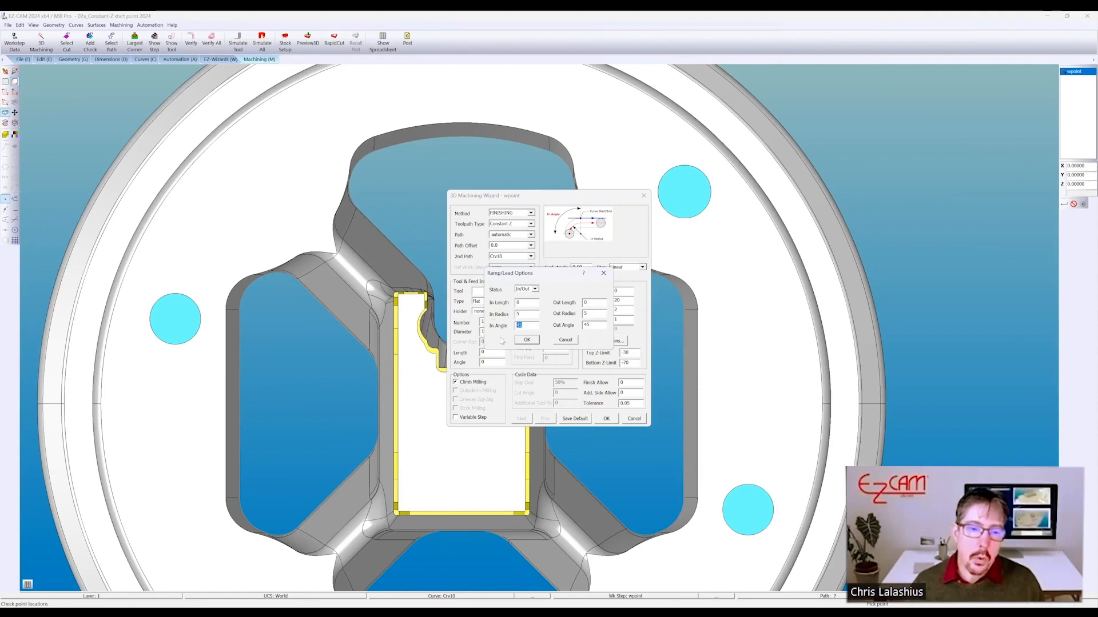
{"action": "left_click", "coordinate": [564, 341]}
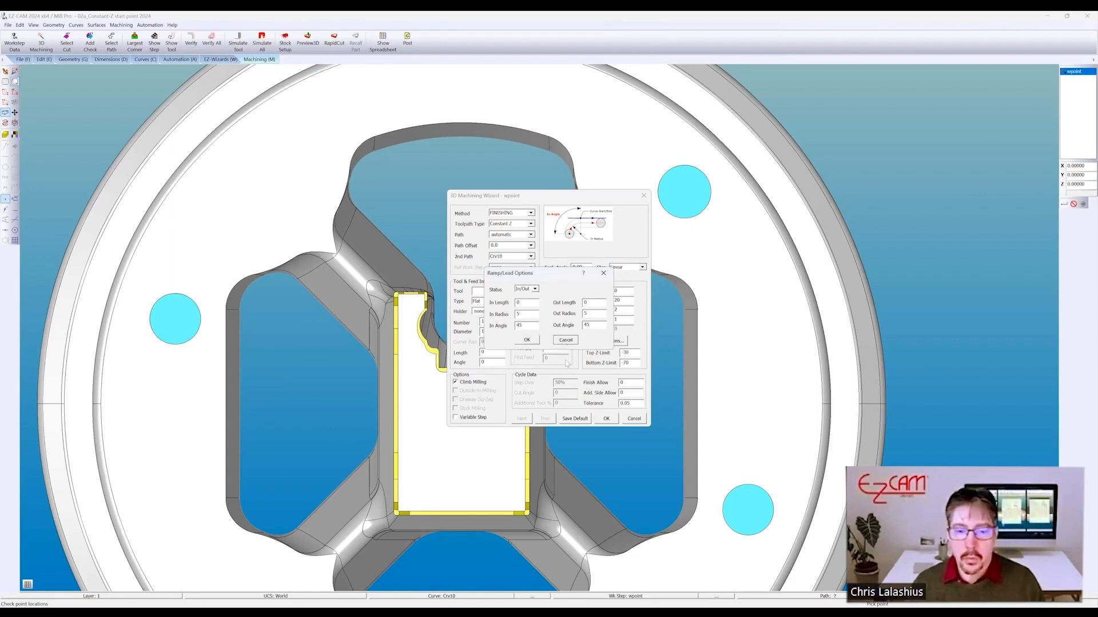
{"action": "left_click", "coordinate": [628, 418]}
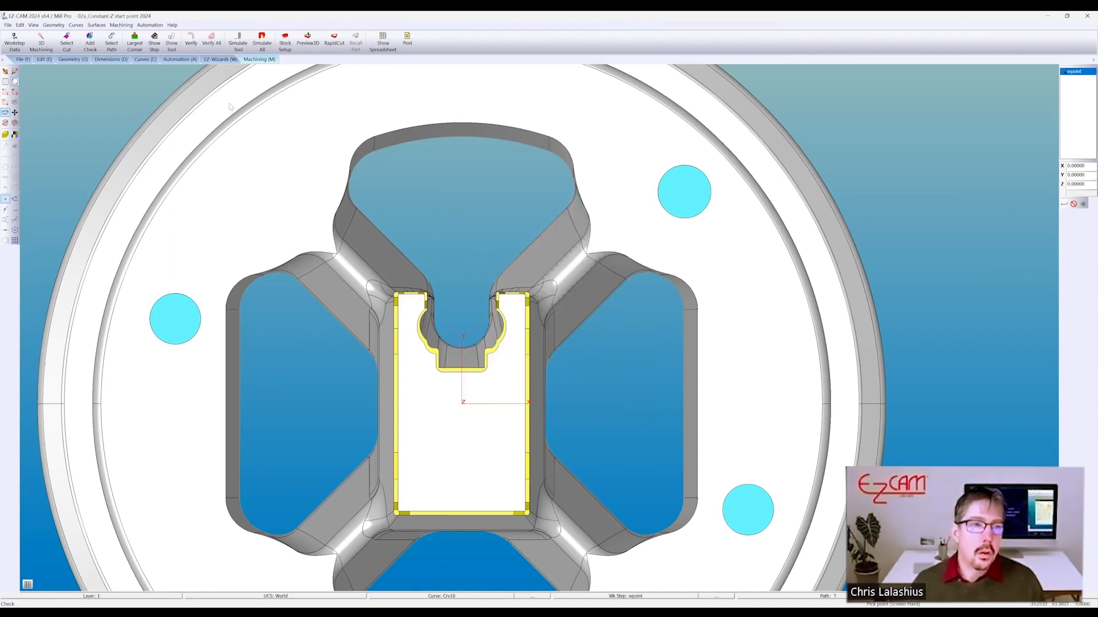
- Create a new curve with a single rapid move point at about X 8.35, Y 60.80, near the upper pocket's outer arc
{"action": "left_click", "coordinate": [145, 59]}
{"action": "left_click", "coordinate": [10, 42]}
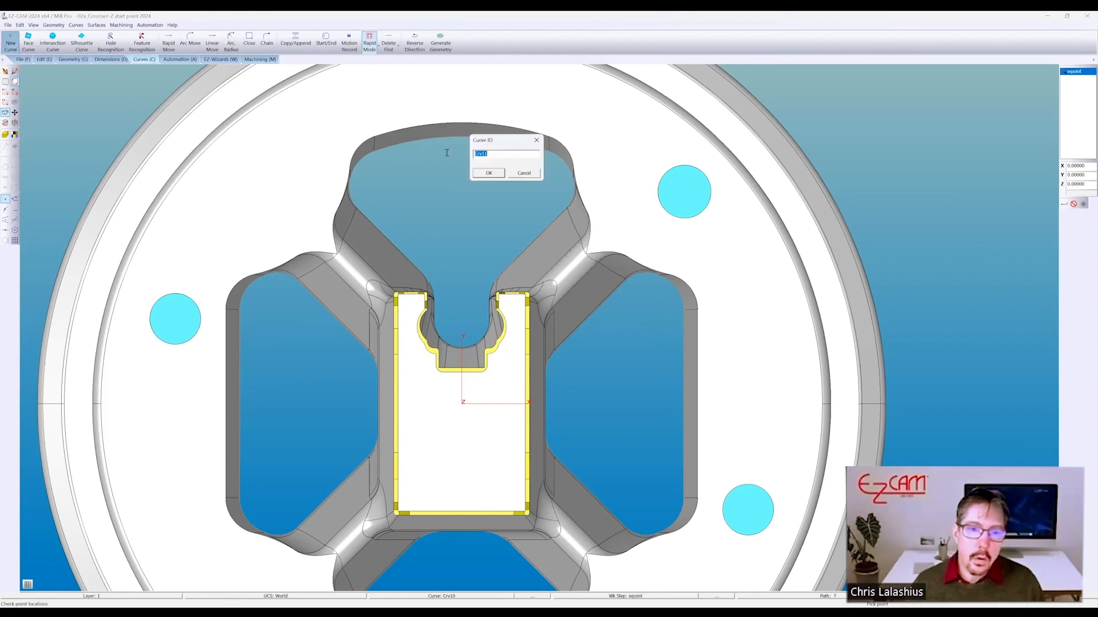
{"action": "left_click", "coordinate": [488, 174]}
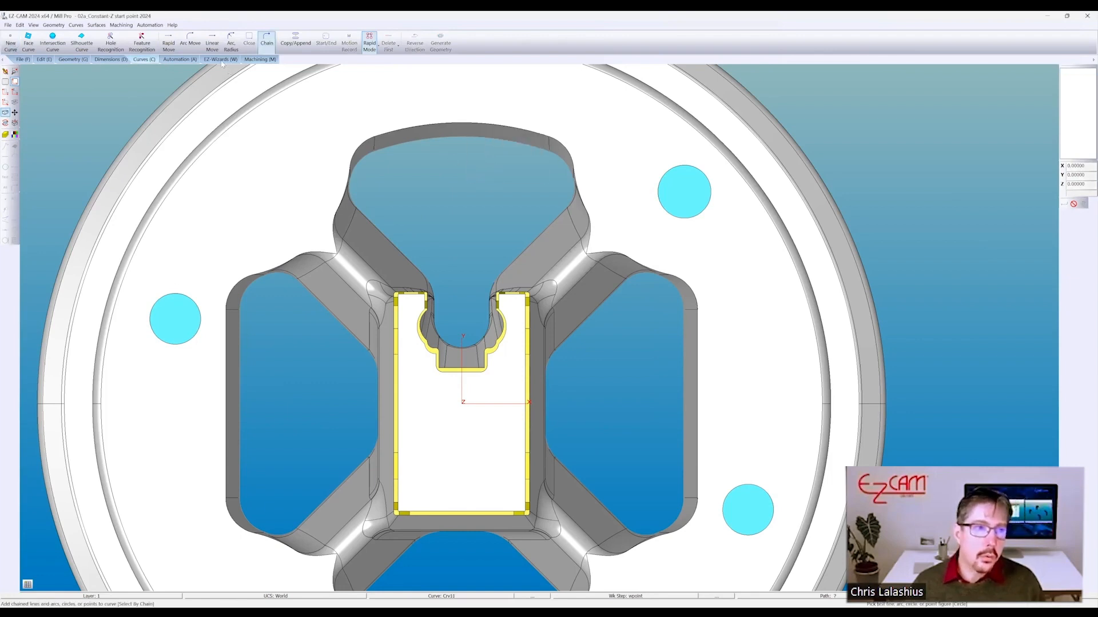
{"action": "left_click", "coordinate": [215, 42]}
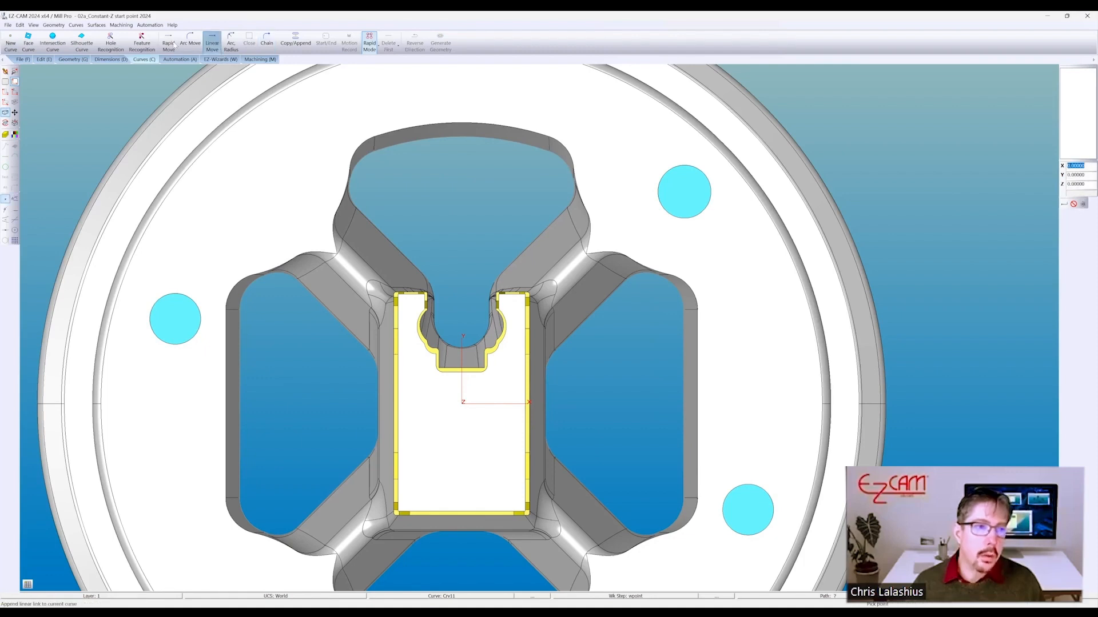
{"action": "left_click", "coordinate": [169, 44]}
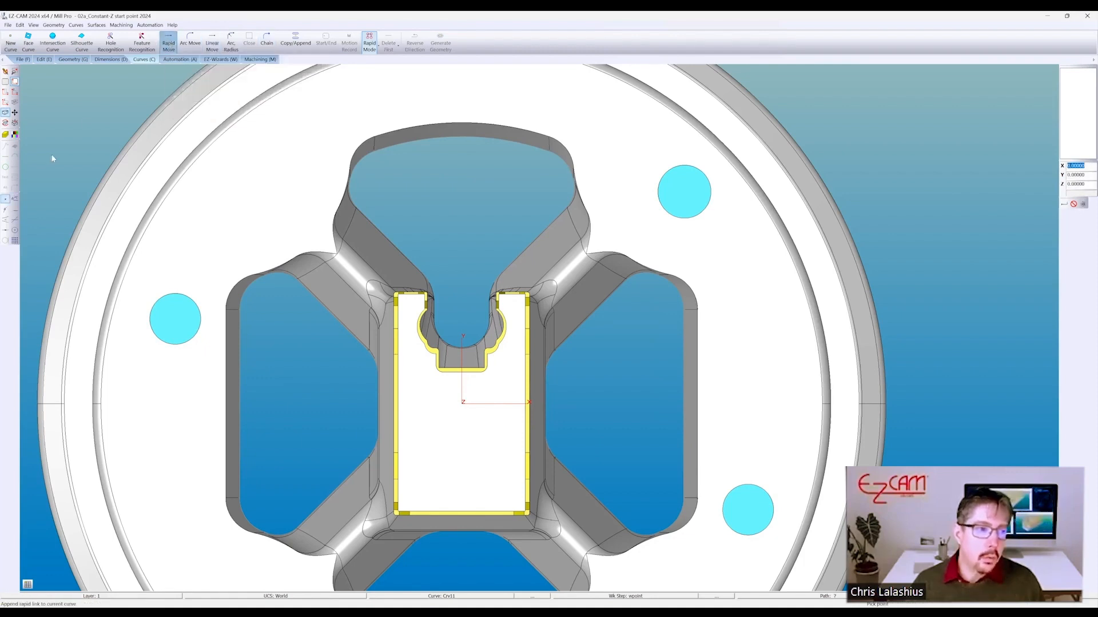
{"action": "left_click", "coordinate": [5, 198]}
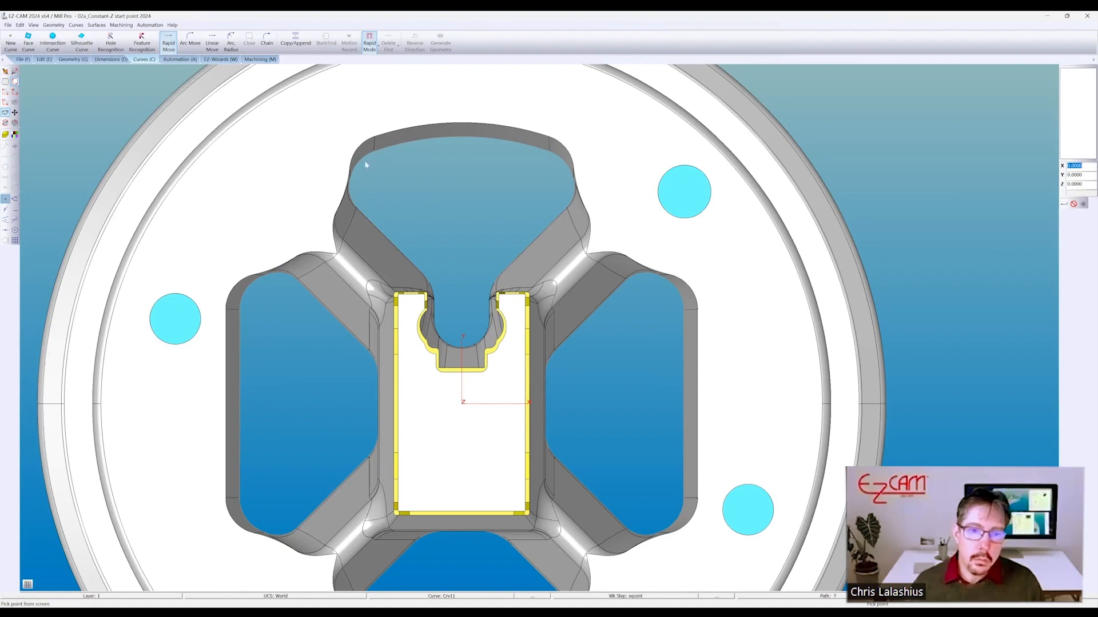
{"action": "left_click", "coordinate": [497, 147]}
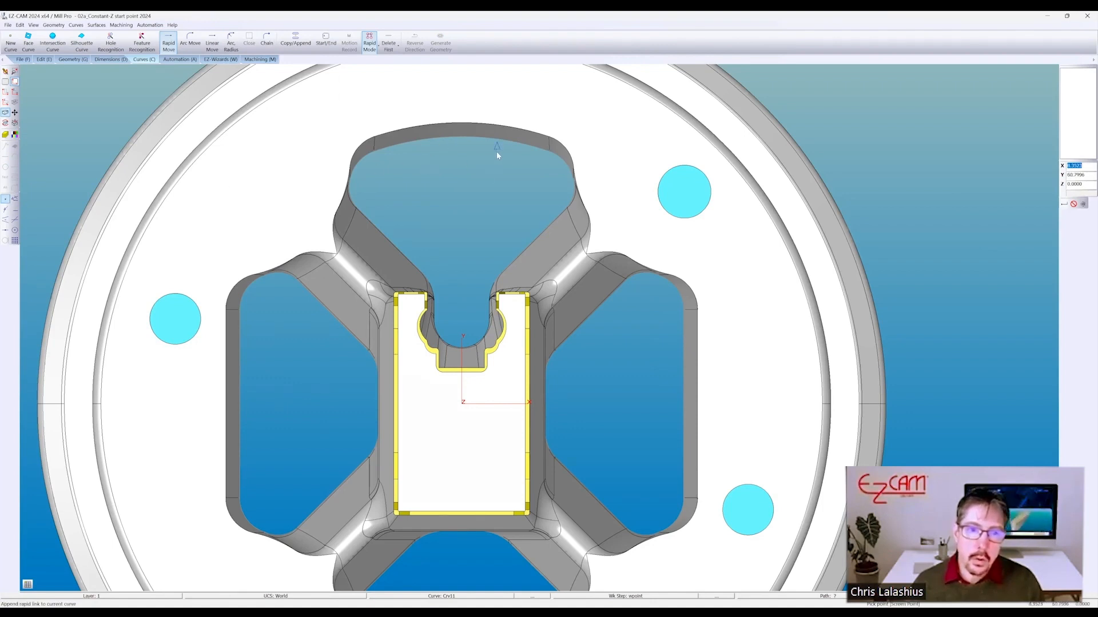
{"action": "key", "text": "Escape"}
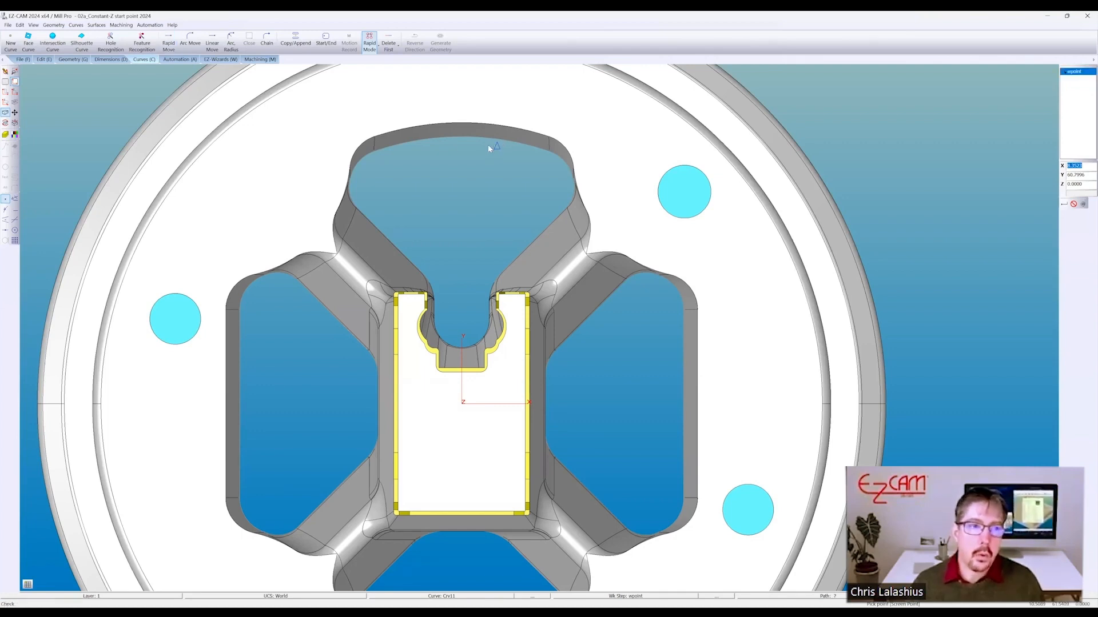
- Set the path of the wpoint Constant Z finishing cycle to curve Crv11
{"action": "left_click", "coordinate": [260, 60]}
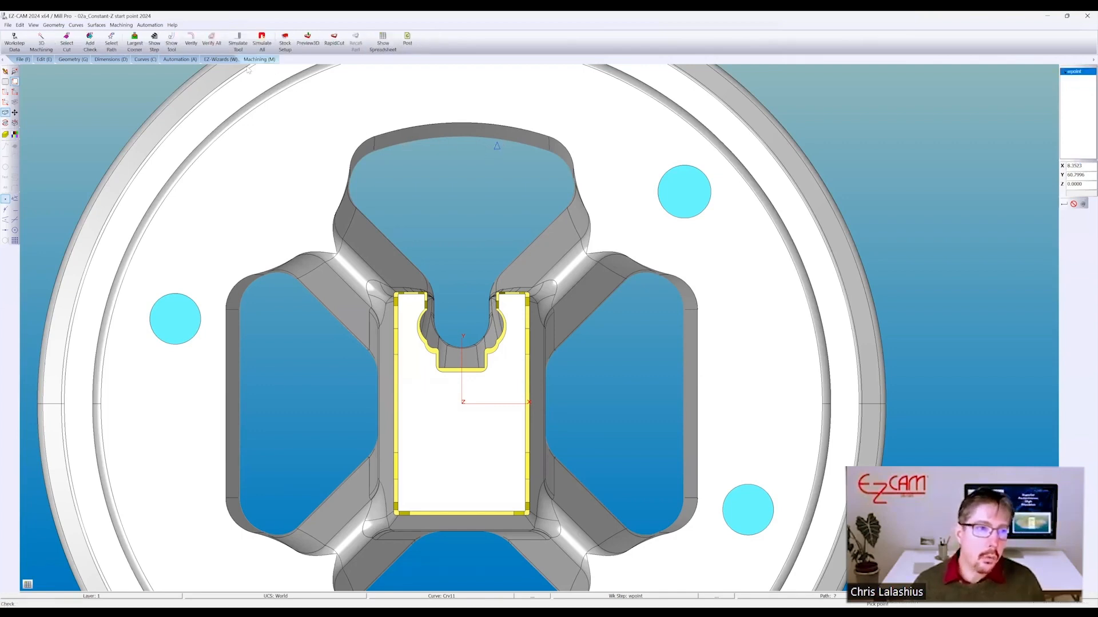
{"action": "left_click", "coordinate": [112, 42]}
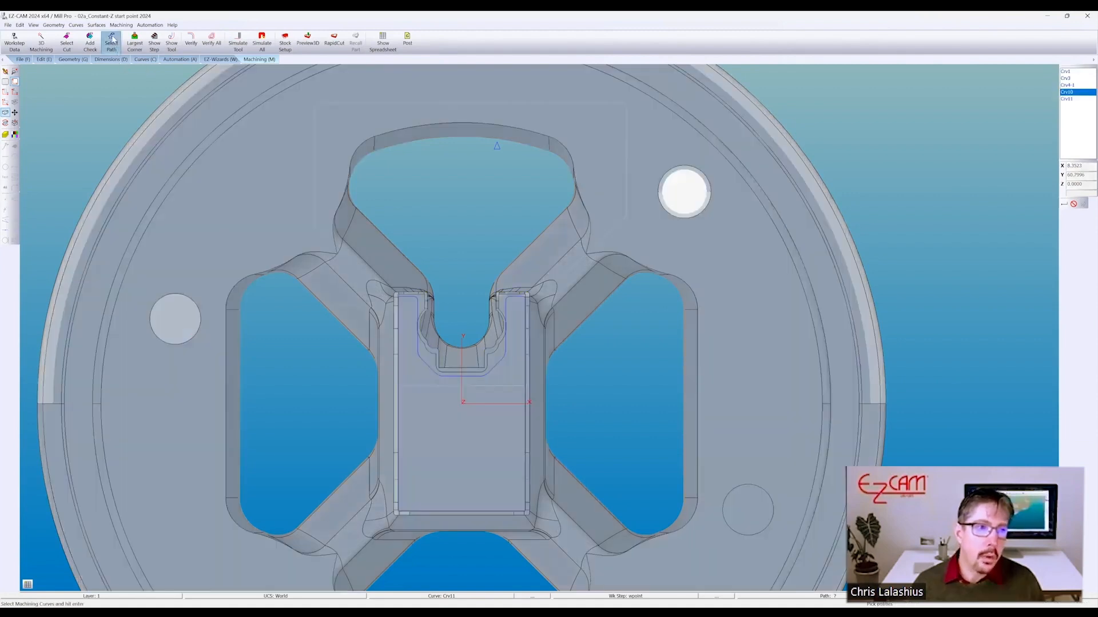
{"action": "key", "text": "Return"}
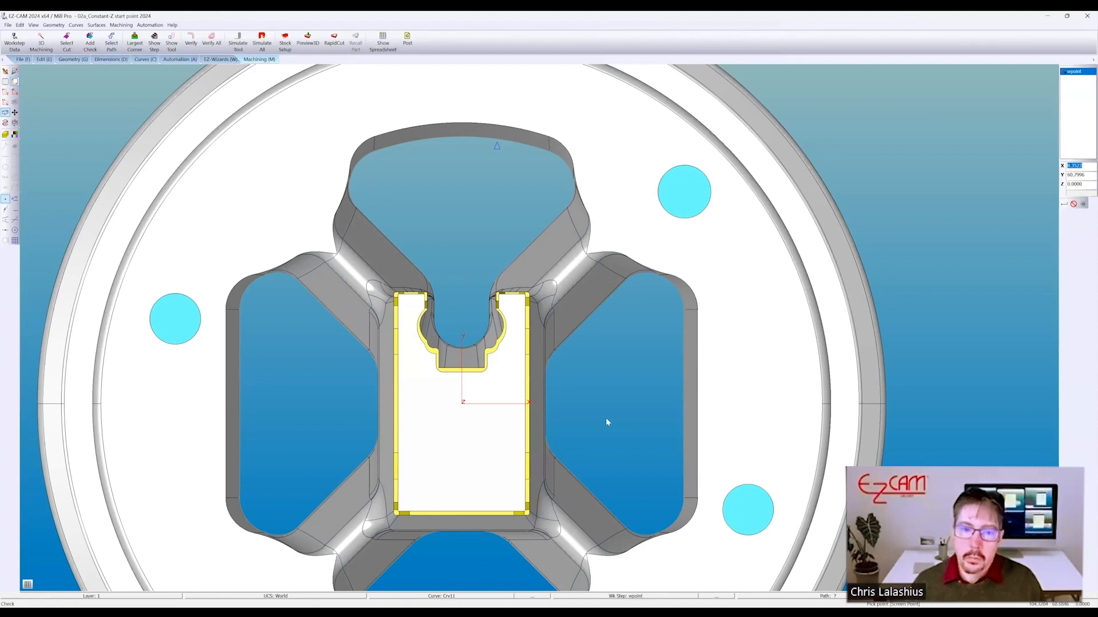
{"action": "key", "text": "Return"}
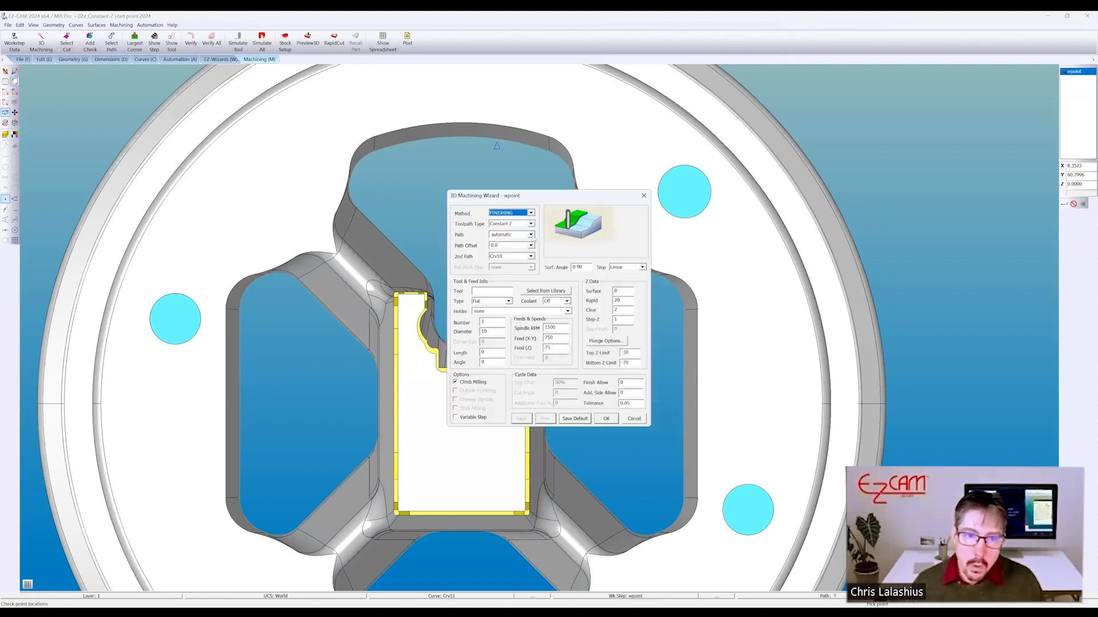
{"action": "left_click", "coordinate": [530, 234]}
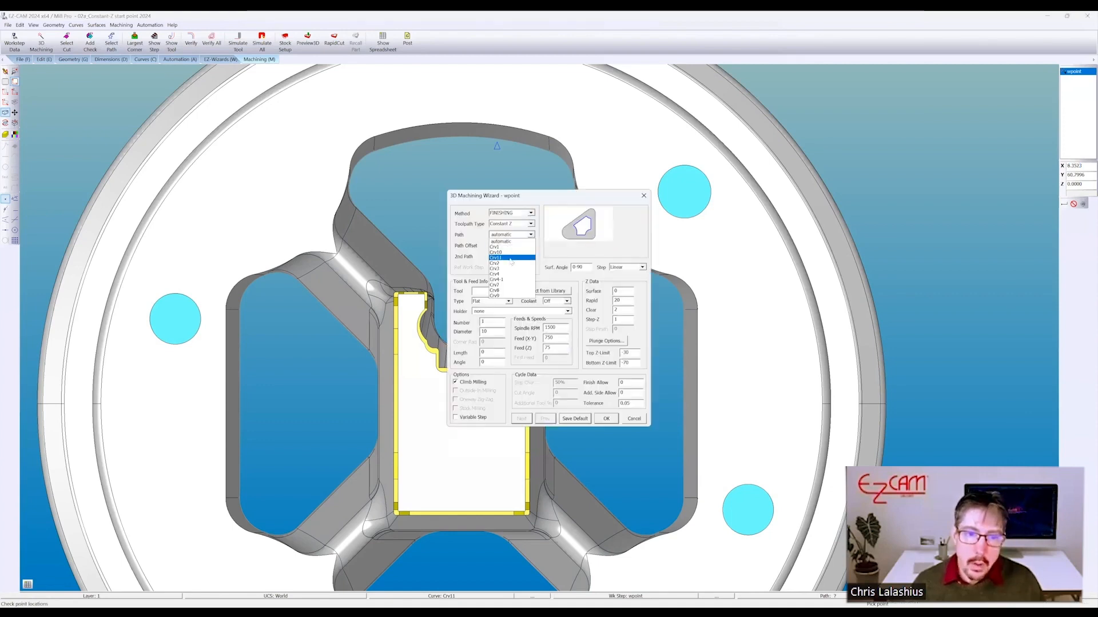
{"action": "left_click", "coordinate": [511, 258]}
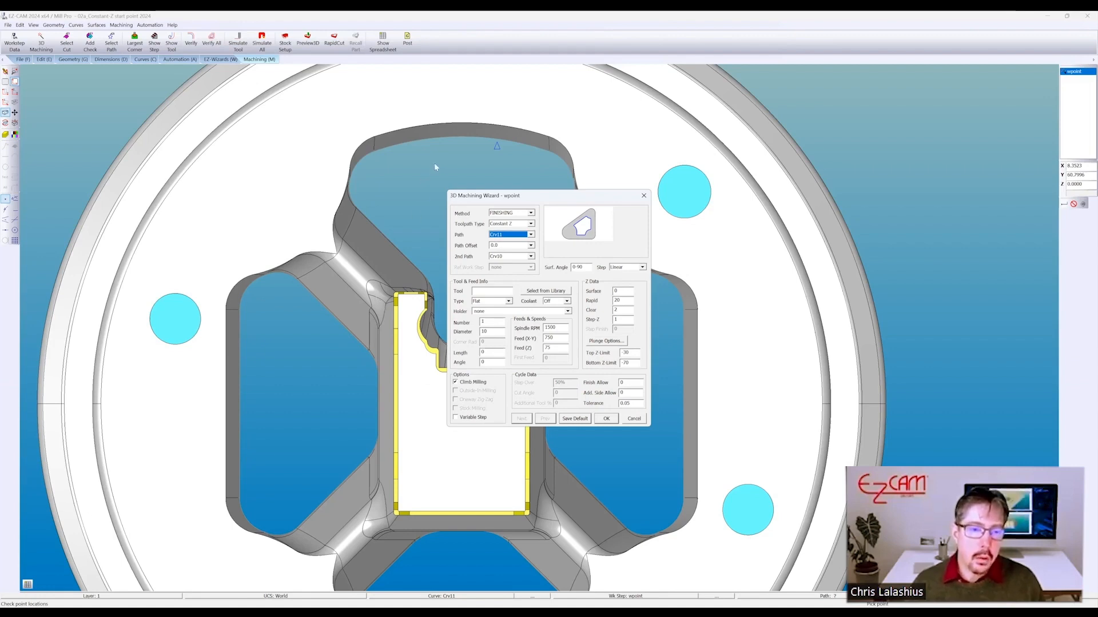
{"action": "left_click", "coordinate": [605, 419]}
- Verify the wpoint work step again and inspect the toolpath's entry location near the start point curve
{"action": "left_click", "coordinate": [192, 41]}
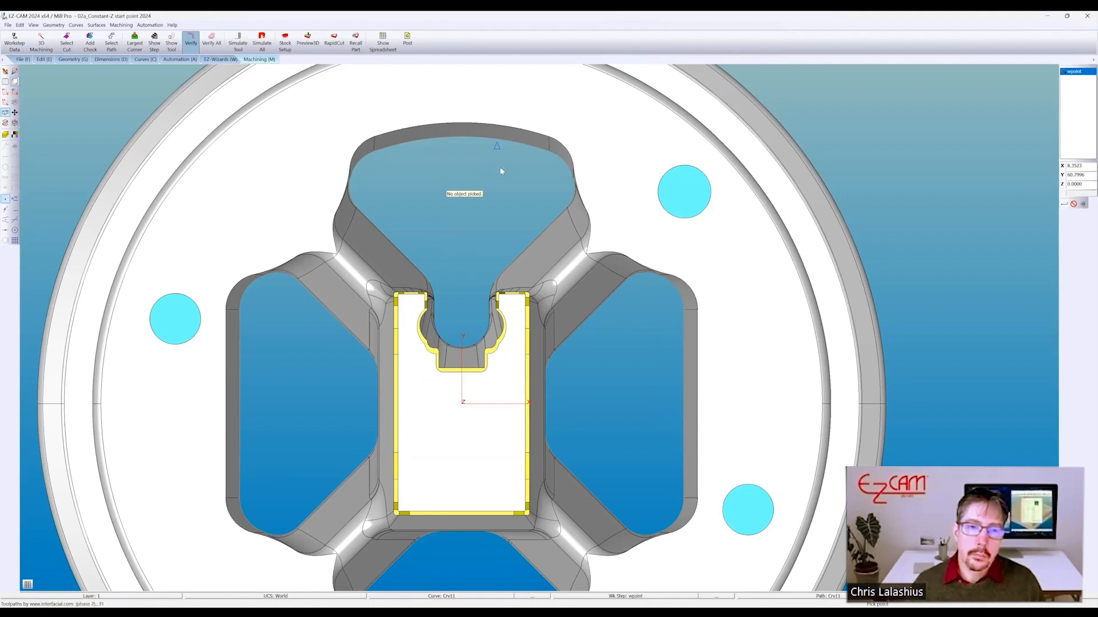
{"action": "scroll", "coordinate": [491, 163], "scroll_direction": "up", "scroll_amount": 5}
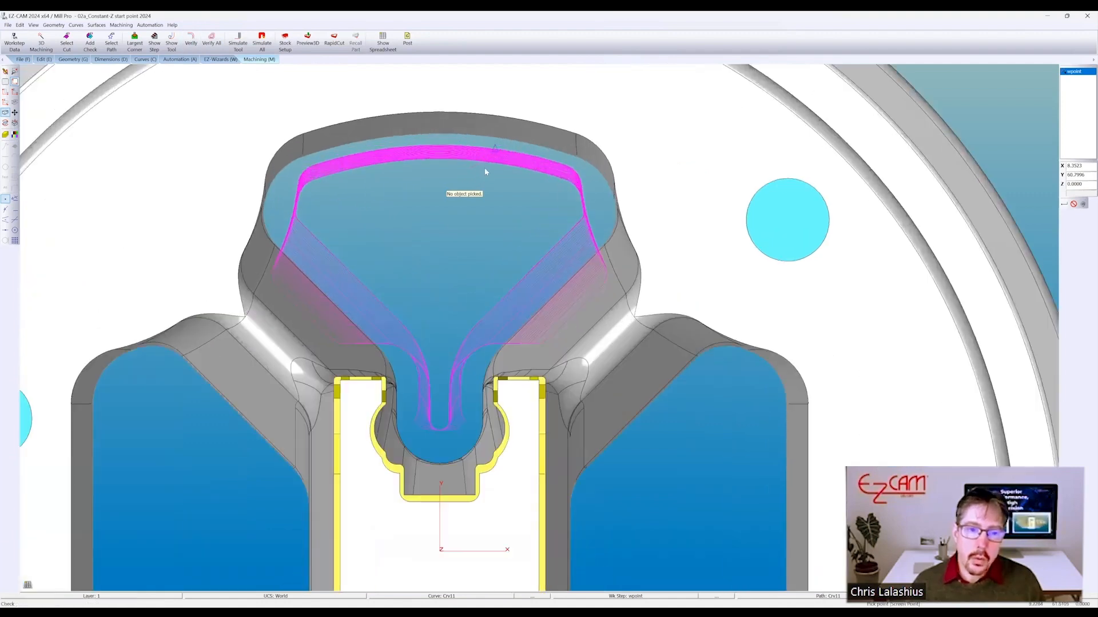
{"action": "middle_click_drag", "start_coordinate": [503, 161], "coordinate": [516, 147]}
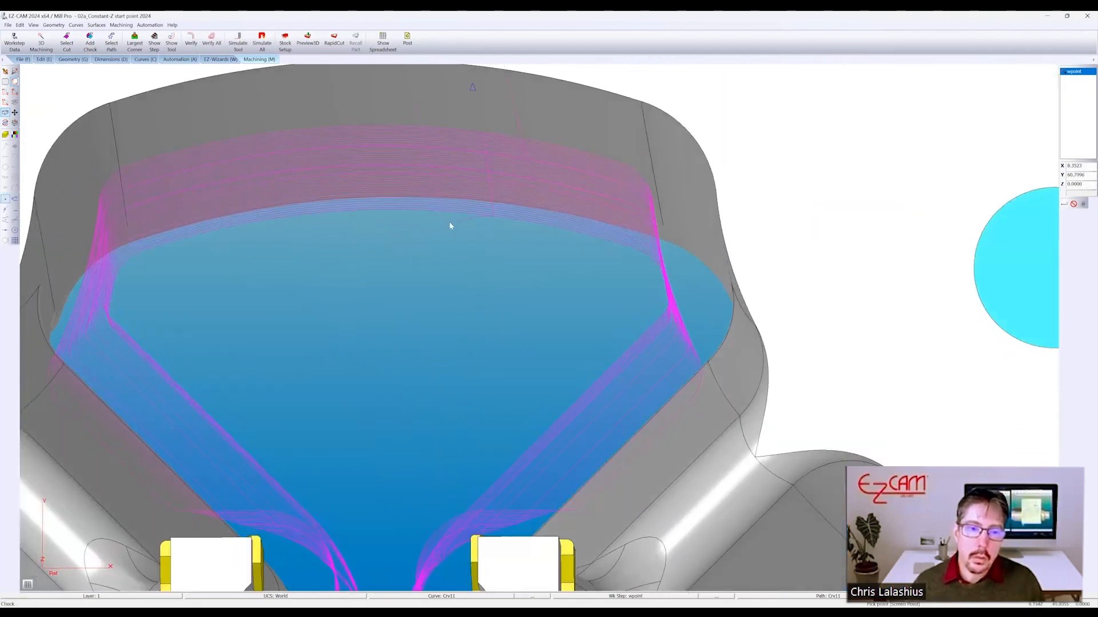
{"action": "scroll", "coordinate": [461, 211], "scroll_direction": "down", "scroll_amount": 5}
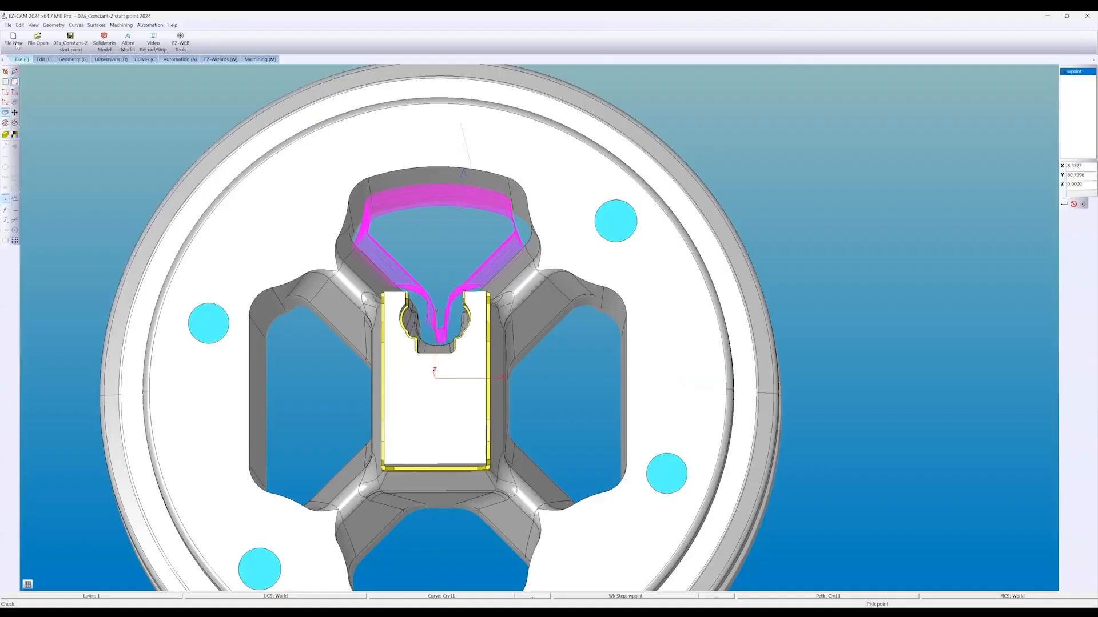
- Open the 03a_Pocket Undercut two.3dp part file
{"action": "left_click", "coordinate": [15, 43]}
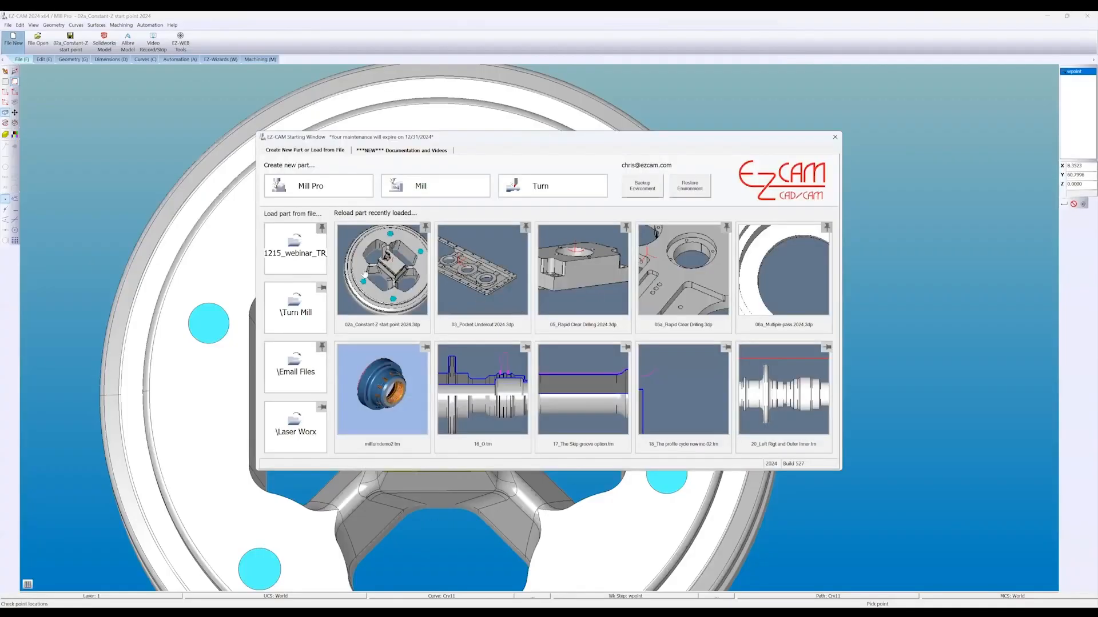
{"action": "left_click", "coordinate": [697, 395]}
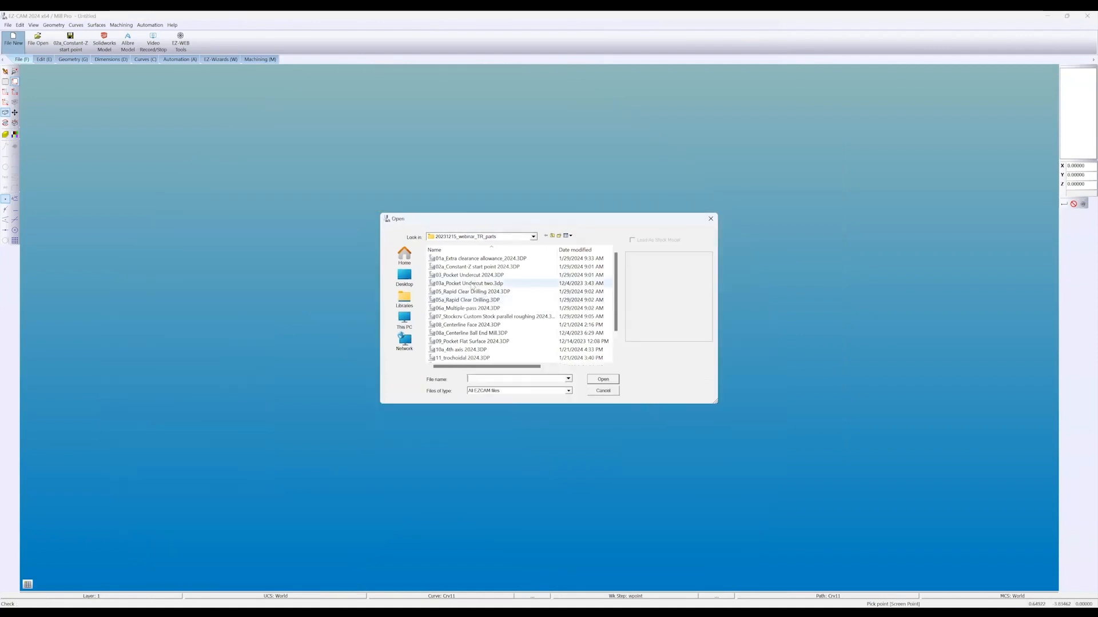
{"action": "double_click", "coordinate": [474, 284]}
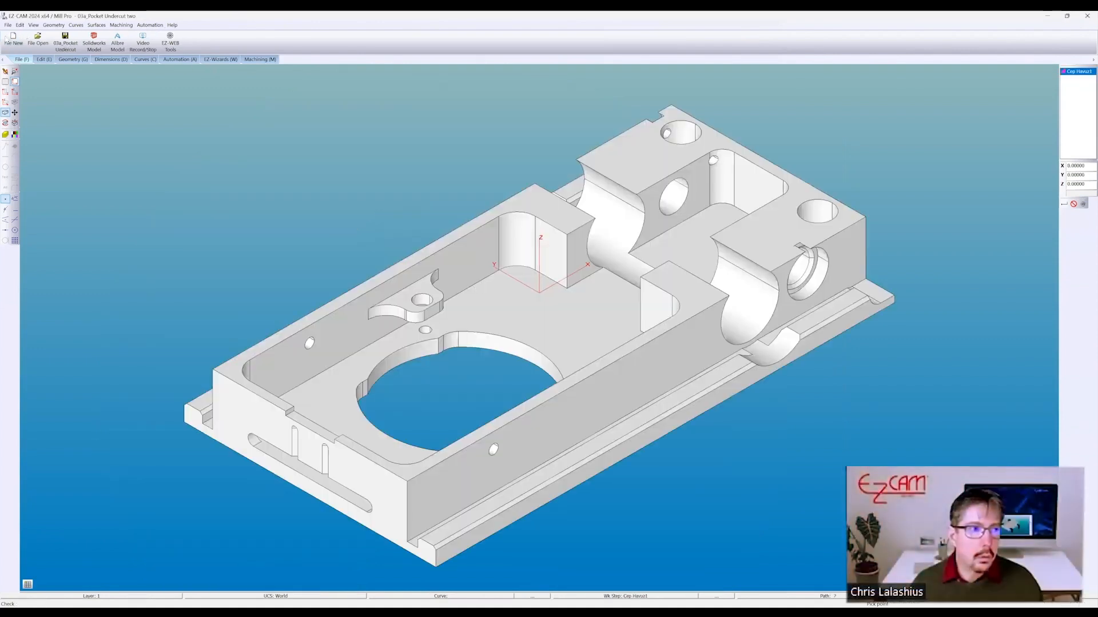
- Open the 03_Pocket Undercut 2024.3DP part file from the webinar parts folder
{"action": "left_click", "coordinate": [14, 40]}
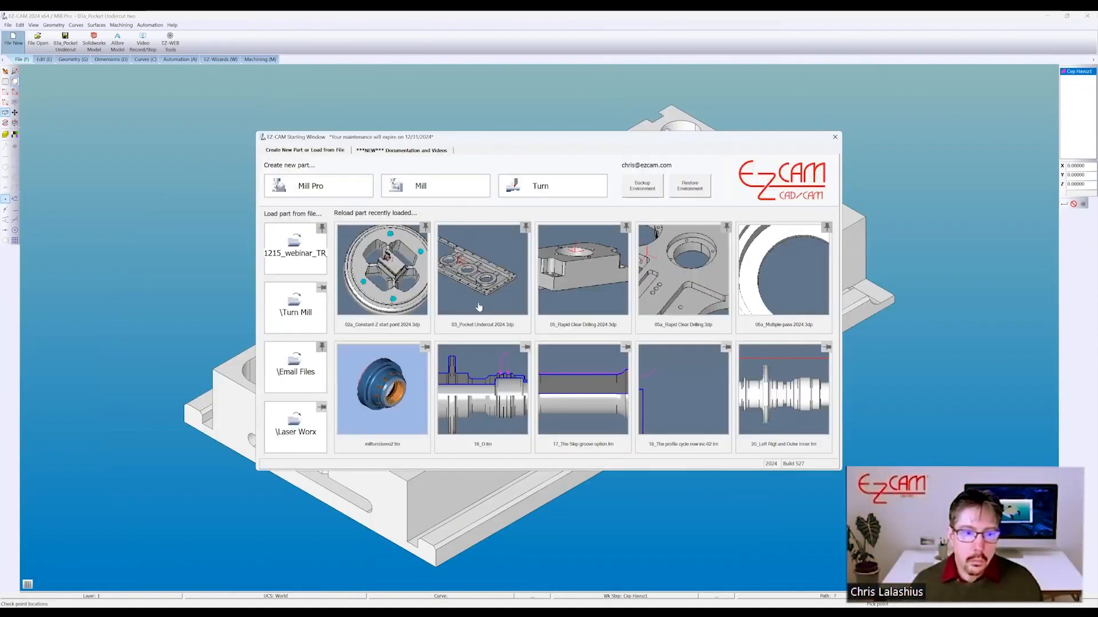
{"action": "left_click", "coordinate": [302, 258]}
{"action": "left_click", "coordinate": [504, 276]}
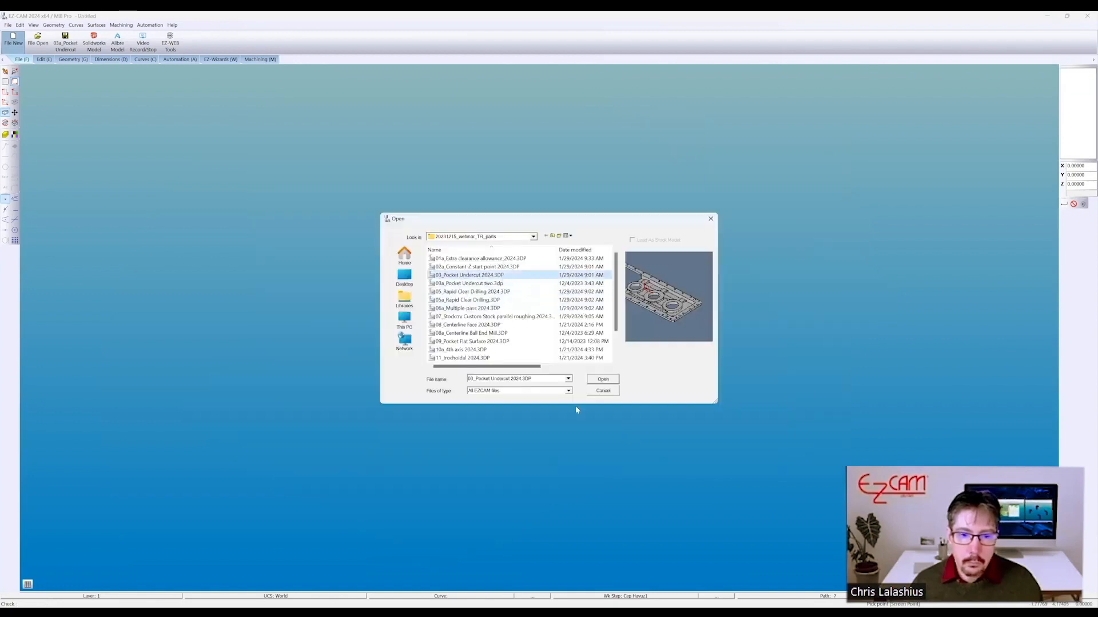
{"action": "scroll", "coordinate": [647, 432], "scroll_direction": "up", "scroll_amount": 4}
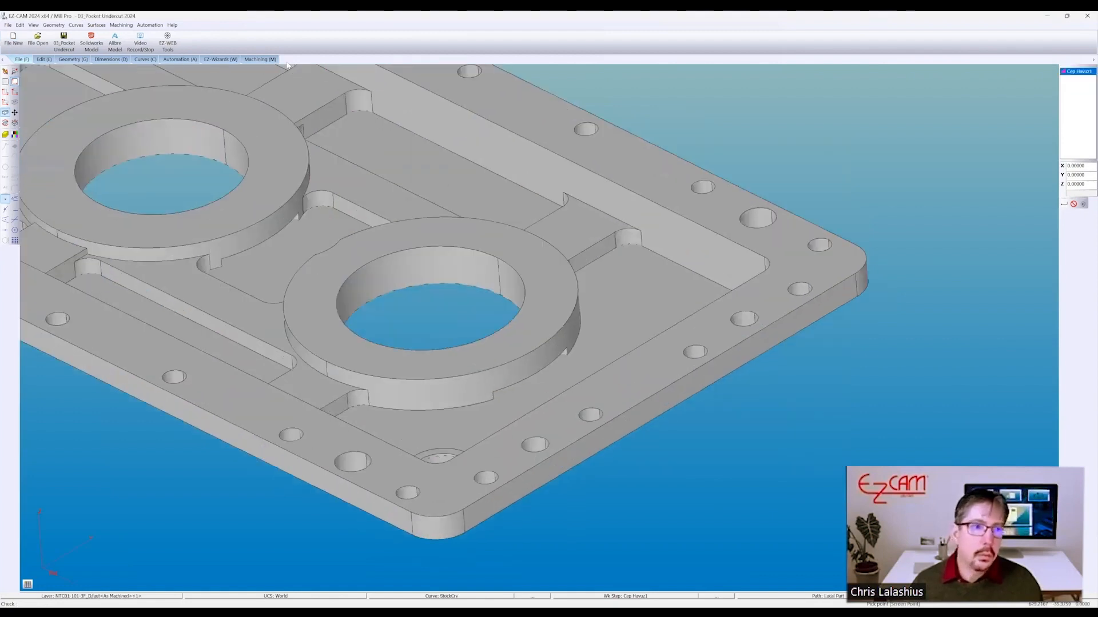
- Set the end pocket's floor beside the last ring as the cut surface and verify the Cep Havuz1 work step
{"action": "left_click", "coordinate": [265, 60]}
{"action": "left_click", "coordinate": [67, 43]}
{"action": "left_click", "coordinate": [593, 354]}
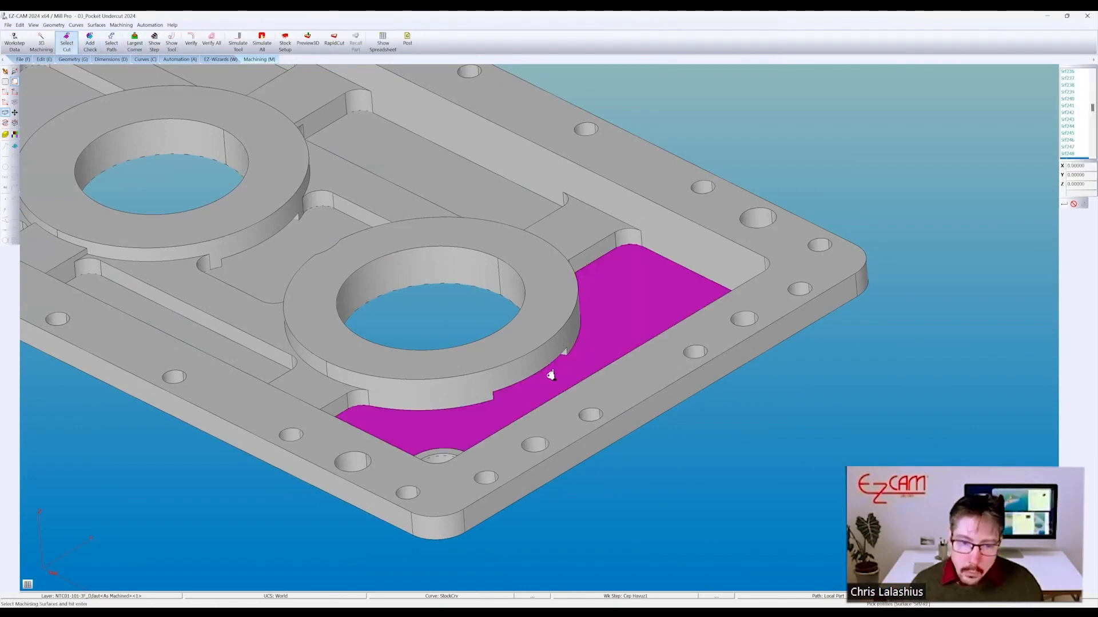
{"action": "scroll", "coordinate": [558, 367], "scroll_direction": "up", "scroll_amount": 5}
{"action": "middle_click_drag", "start_coordinate": [474, 382], "coordinate": [576, 303]}
{"action": "scroll", "coordinate": [577, 303], "scroll_direction": "down", "scroll_amount": 5}
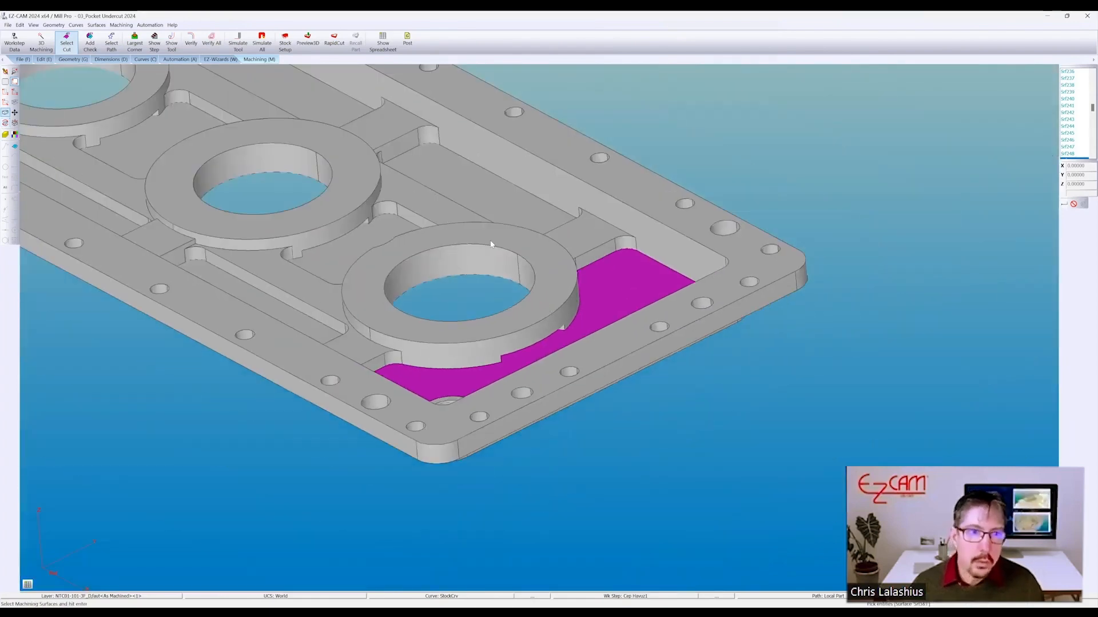
{"action": "key", "text": "Return"}
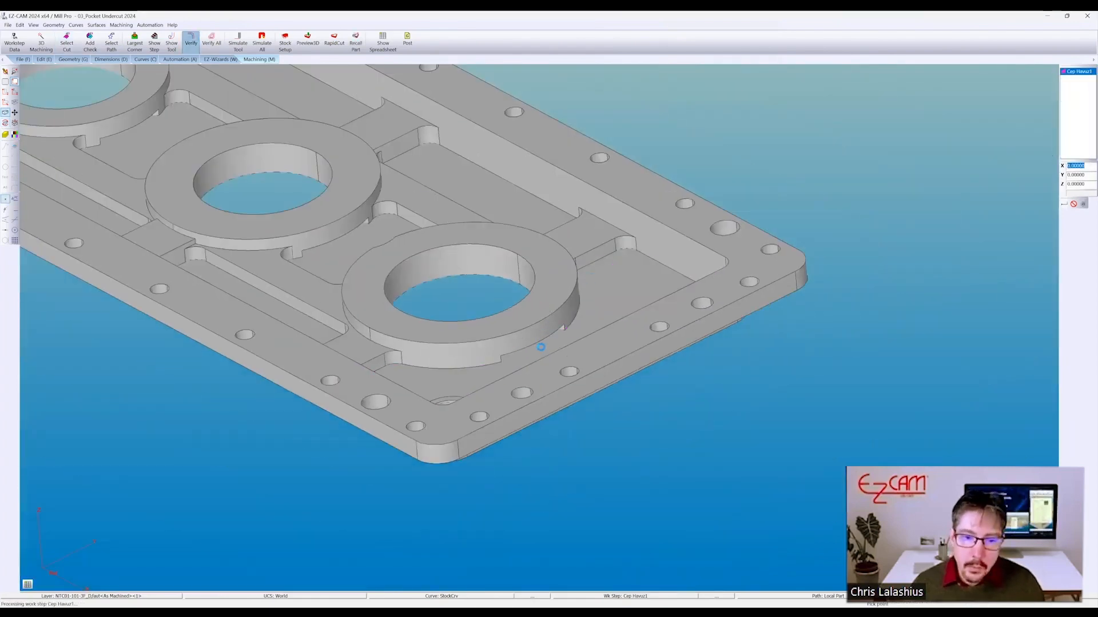
{"action": "scroll", "coordinate": [542, 346], "scroll_direction": "up", "scroll_amount": 3}
{"action": "scroll", "coordinate": [542, 346], "scroll_direction": "up", "scroll_amount": 2}
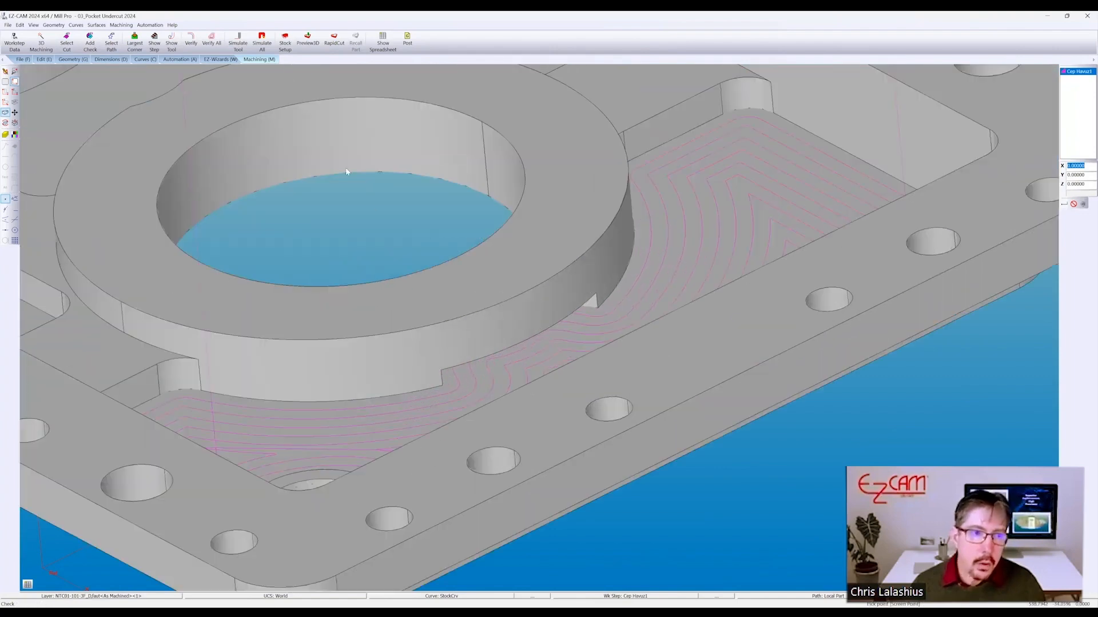
- Accept the rectangular block stock setup and preview the machined end pocket in 3D
{"action": "left_click", "coordinate": [285, 43]}
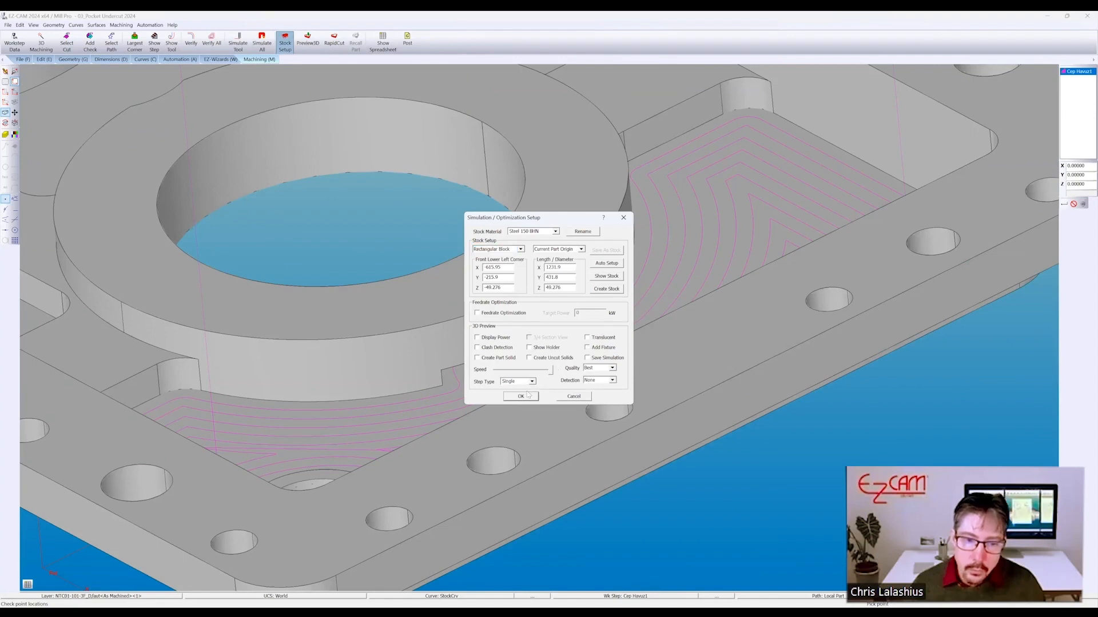
{"action": "left_click", "coordinate": [521, 396]}
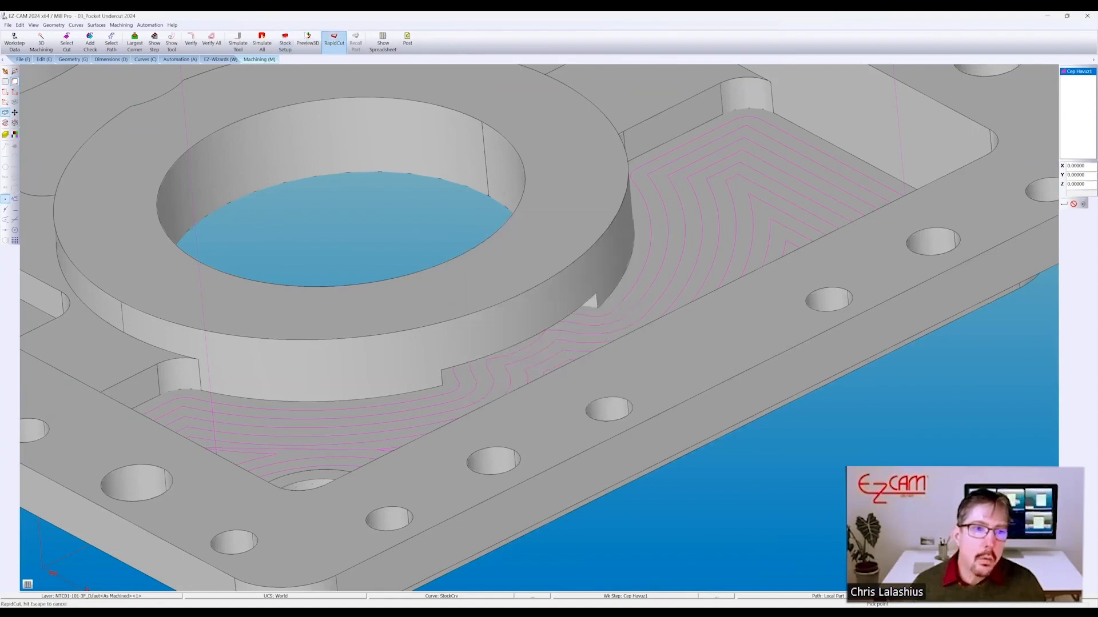
{"action": "left_click", "coordinate": [307, 40]}
{"action": "scroll", "coordinate": [491, 285], "scroll_direction": "down", "scroll_amount": 4}
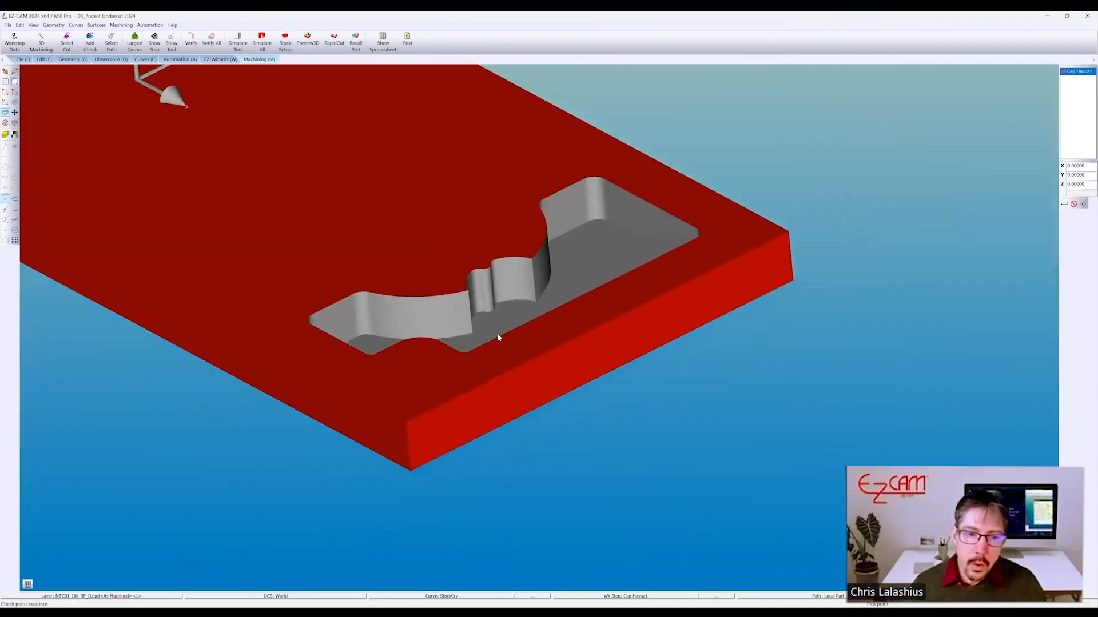
{"action": "middle_click_drag", "start_coordinate": [512, 291], "coordinate": [510, 250]}
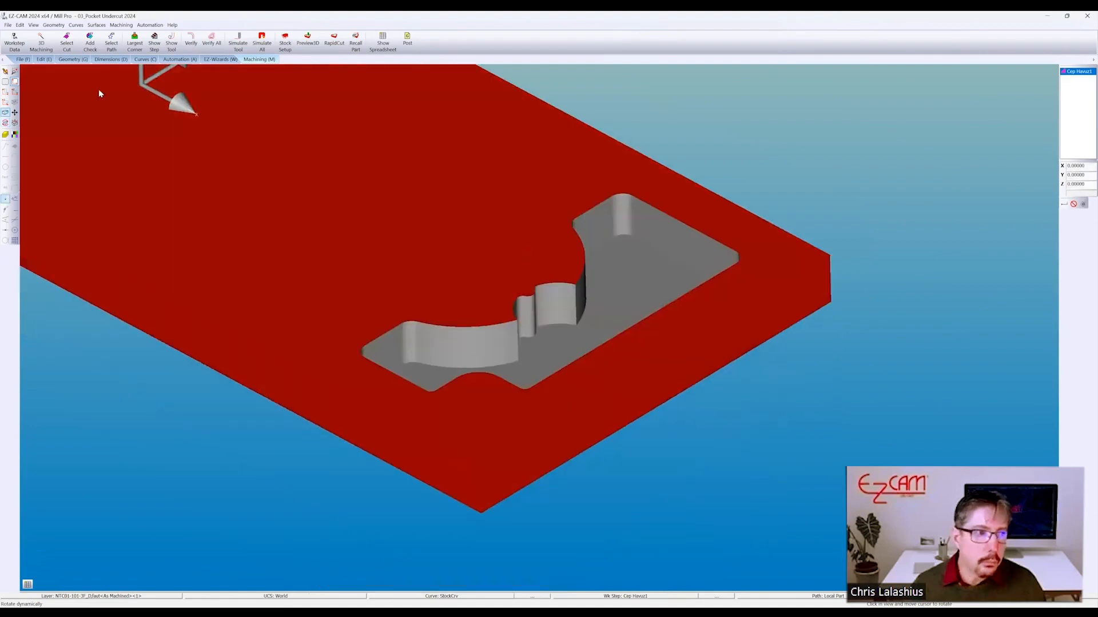
{"action": "left_click", "coordinate": [6, 72]}
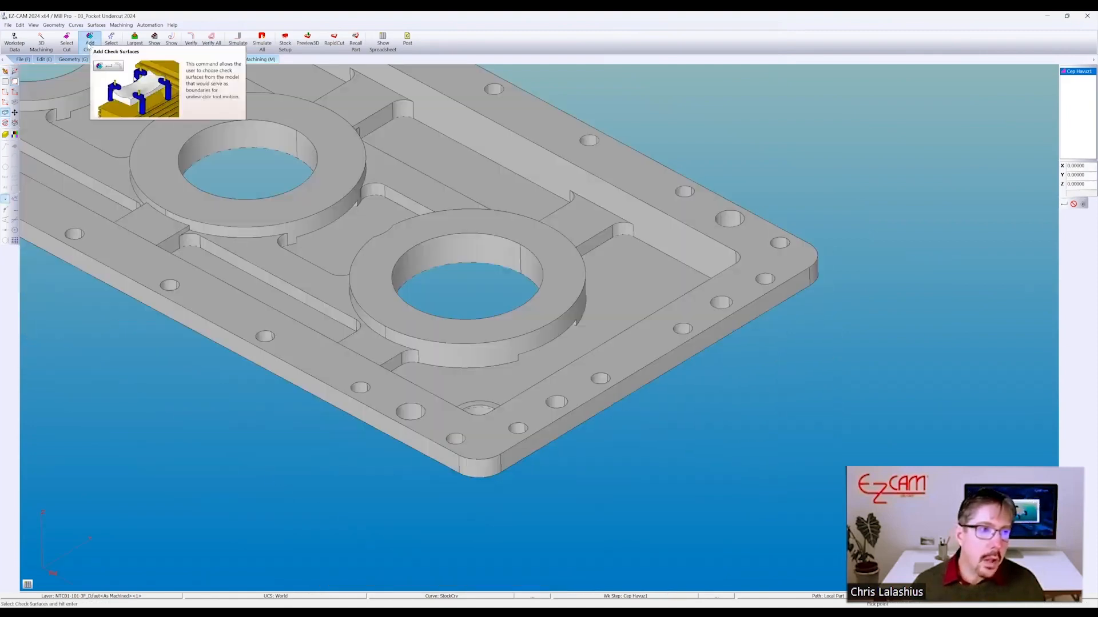
- Add the top face of the end ring as a check surface and verify the pocket toolpath again
{"action": "left_click", "coordinate": [89, 43]}
{"action": "left_click", "coordinate": [566, 292]}
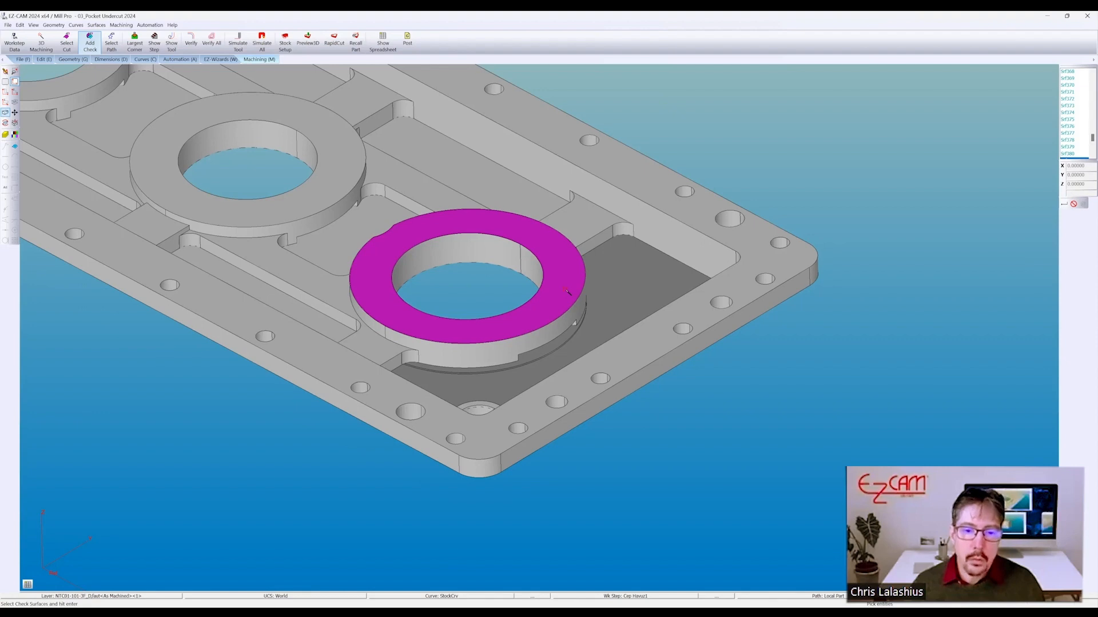
{"action": "key", "text": "Return"}
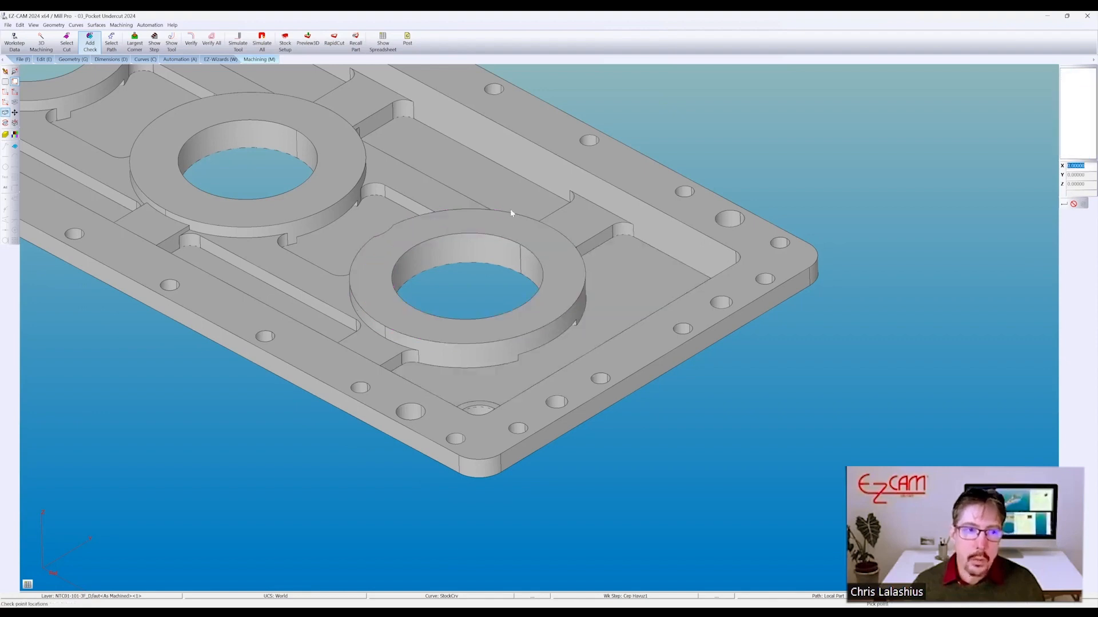
{"action": "left_click", "coordinate": [191, 44]}
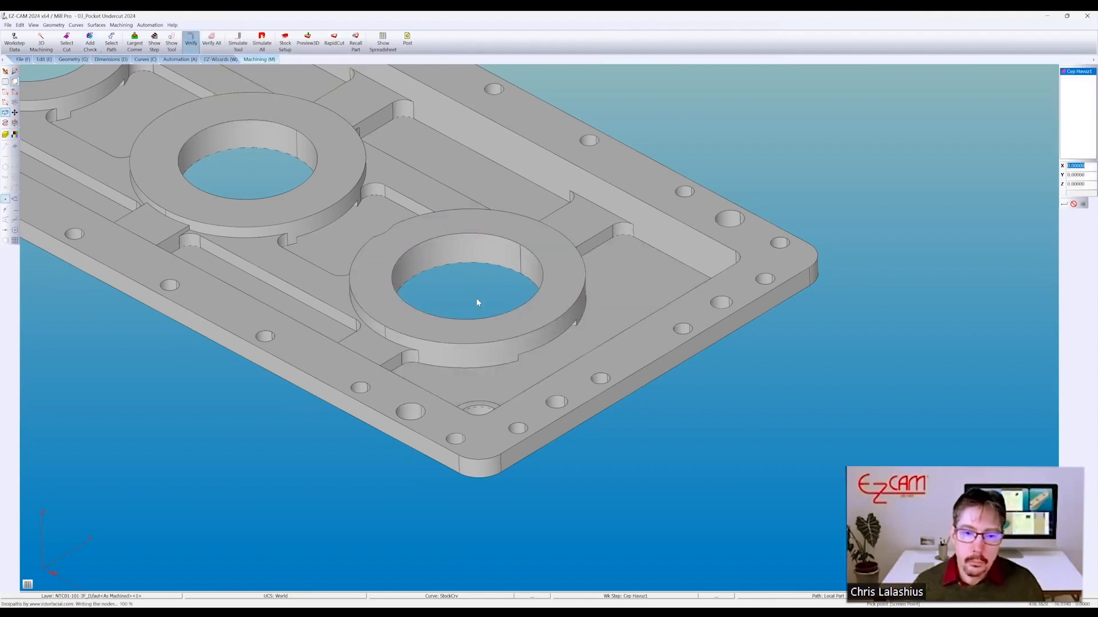
- Preview the pocket cut in 3D with the ring check surface applied and examine its wall along the ring
{"action": "middle_click_drag", "start_coordinate": [557, 421], "coordinate": [560, 323]}
{"action": "left_click", "coordinate": [309, 45]}
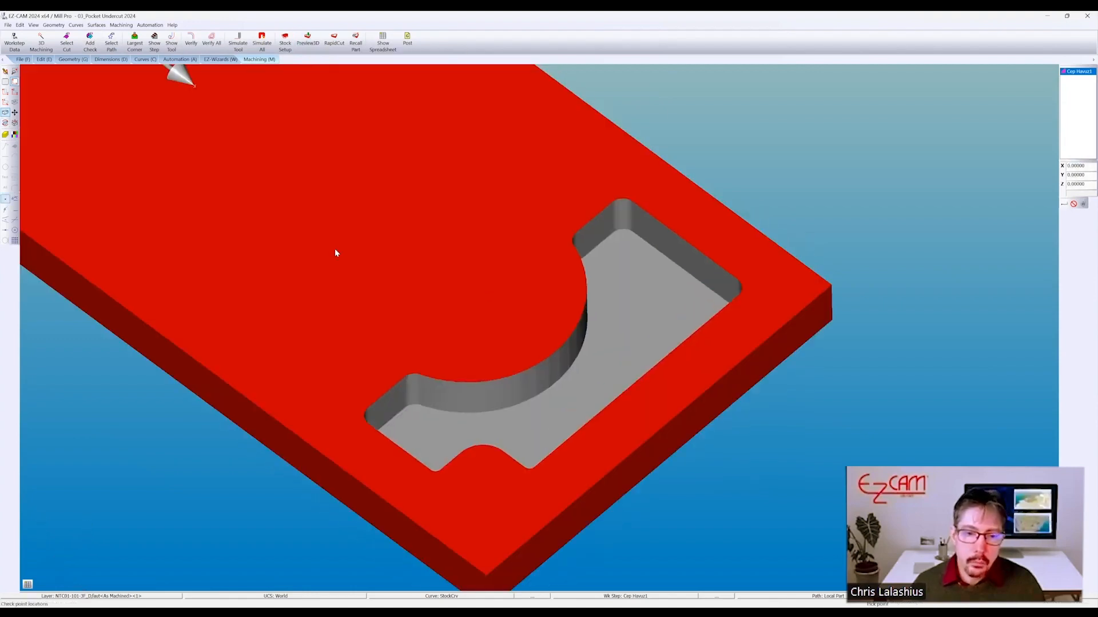
{"action": "left_click", "coordinate": [5, 72]}
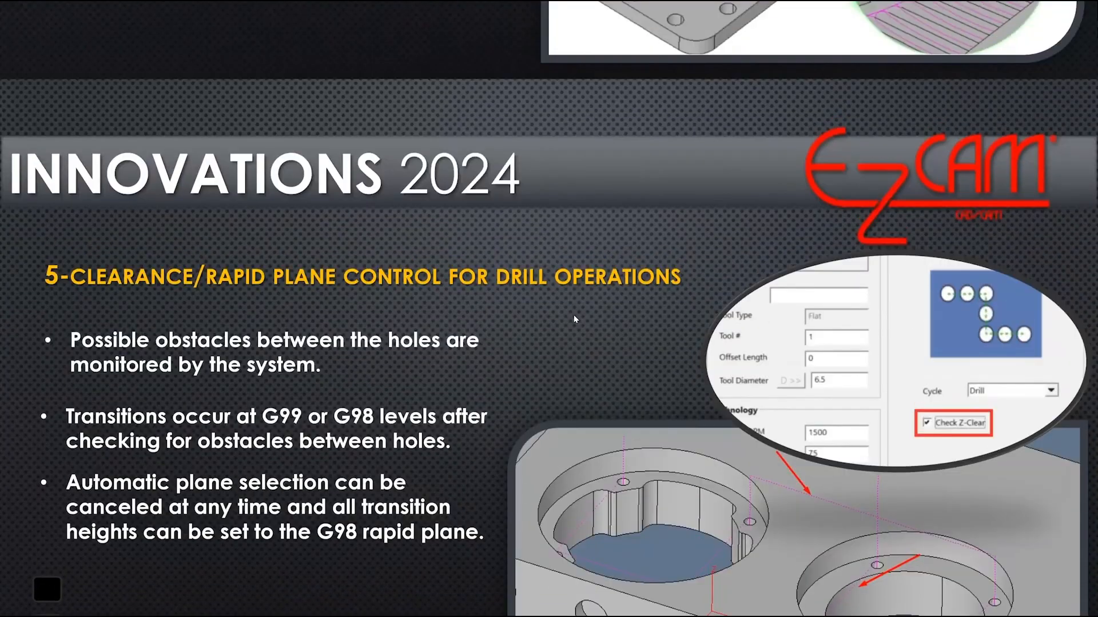
{"action": "scroll", "coordinate": [528, 294], "scroll_direction": "down", "scroll_amount": 2}
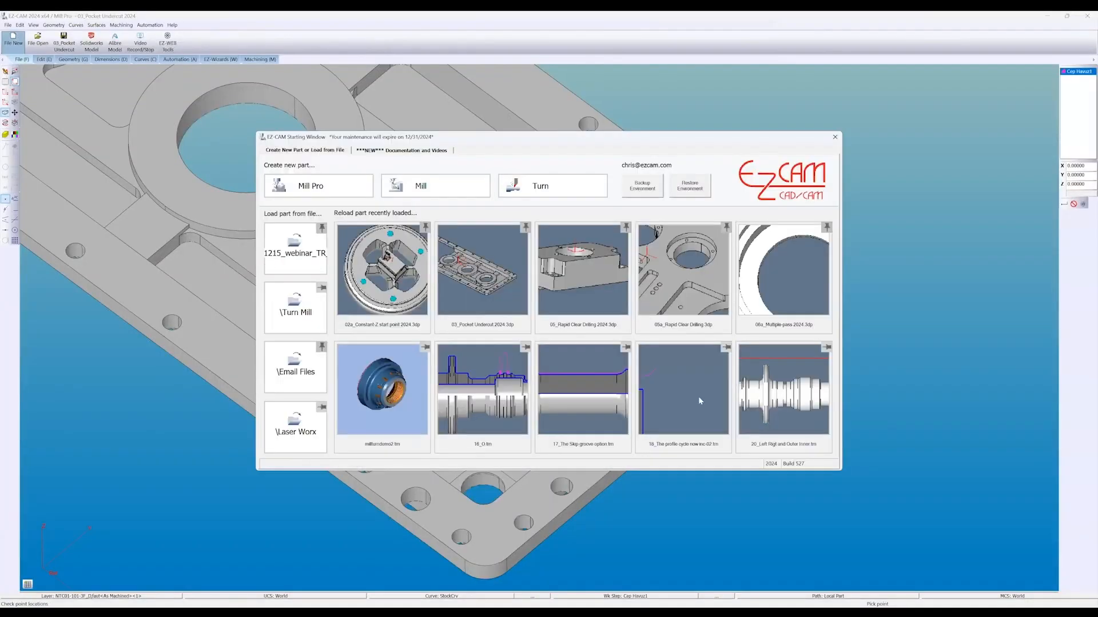
- Open the 05_Rapid Clear Drilling 2024.3DP part and verify the Delik1 drilling toolpath, examining the transitions between holes
{"action": "left_click", "coordinate": [699, 396]}
{"action": "left_click", "coordinate": [479, 291]}
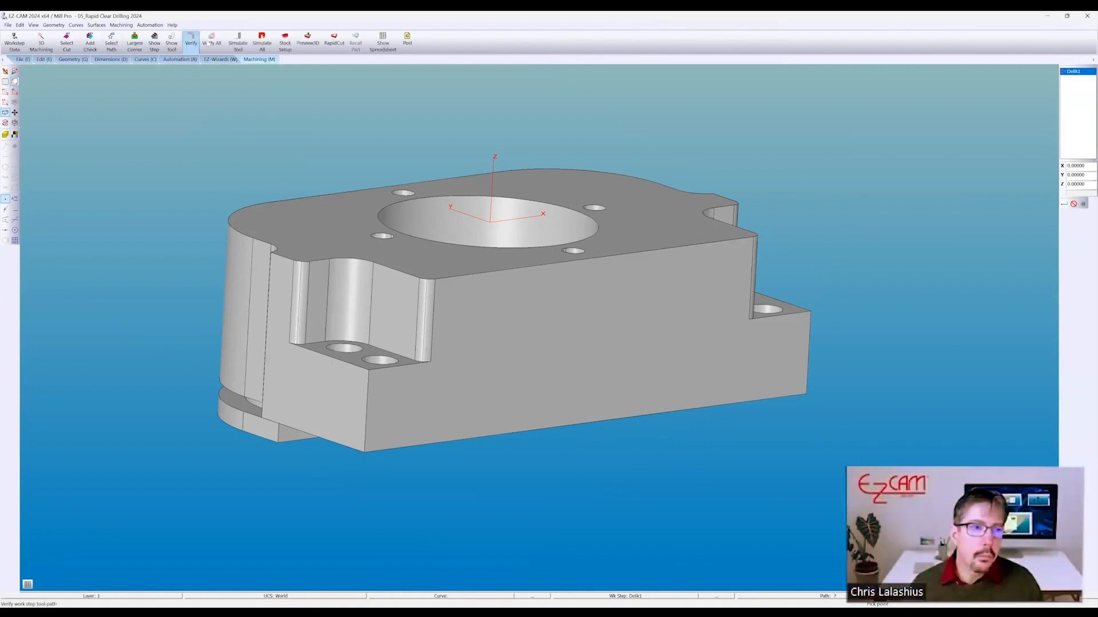
{"action": "middle_click_drag", "start_coordinate": [432, 265], "coordinate": [395, 241]}
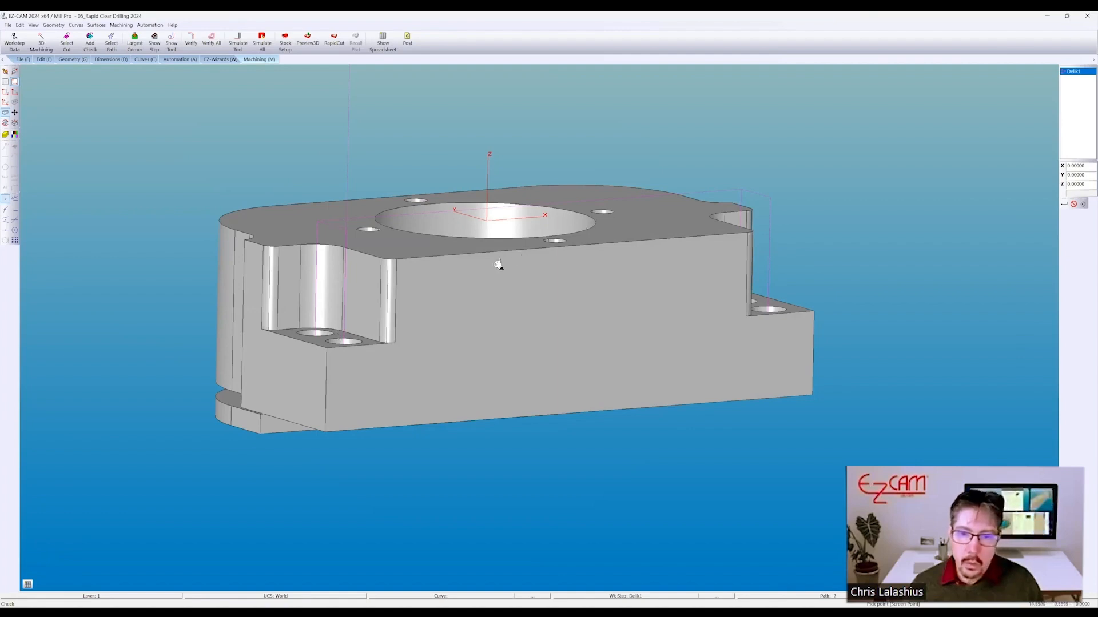
{"action": "middle_click_drag", "start_coordinate": [520, 253], "coordinate": [750, 215]}
{"action": "middle_click_drag", "start_coordinate": [598, 277], "coordinate": [890, 170]}
- Enable Check Z-Clear in the Delik1 drill cycle's EZ Holes settings
{"action": "double_click", "coordinate": [1073, 72]}
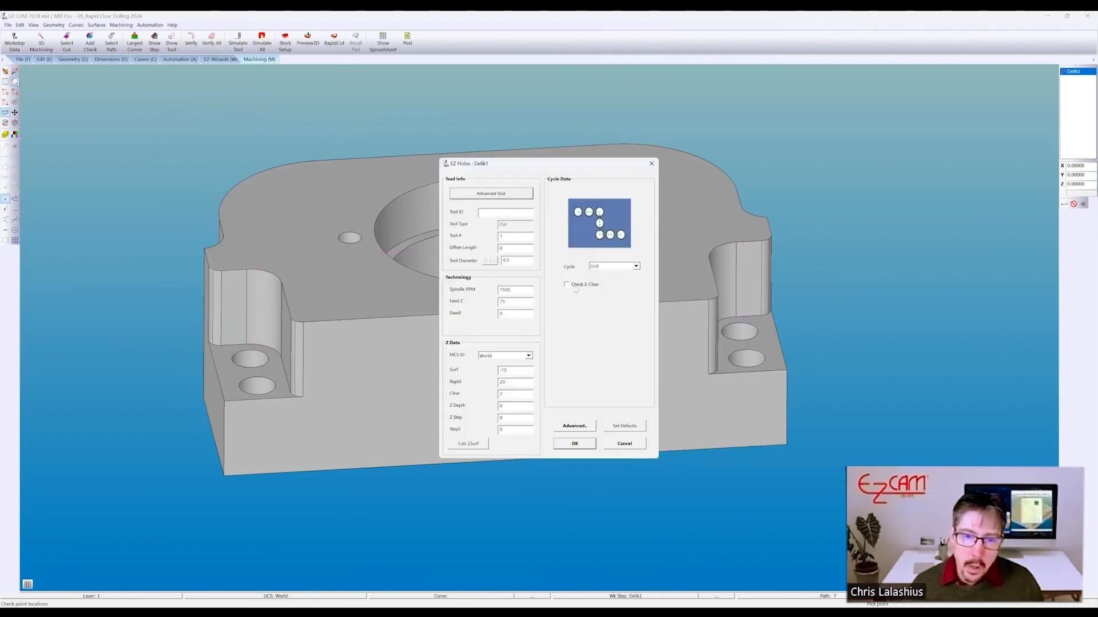
{"action": "left_click", "coordinate": [576, 286]}
{"action": "left_click", "coordinate": [569, 443]}
- Verify the Delik1 work step again and inspect the transition heights between the corner holes and across the part
{"action": "left_click", "coordinate": [190, 39]}
{"action": "middle_click_drag", "start_coordinate": [319, 212], "coordinate": [434, 212]}
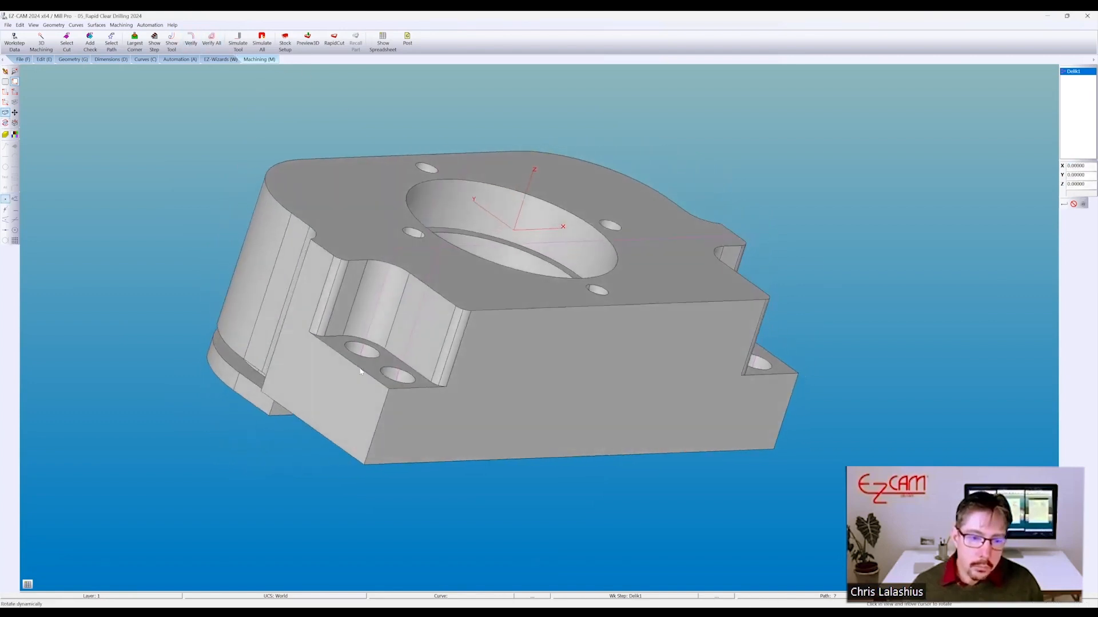
{"action": "scroll", "coordinate": [389, 370], "scroll_direction": "up", "scroll_amount": 6}
{"action": "middle_click_drag", "start_coordinate": [421, 342], "coordinate": [423, 340]}
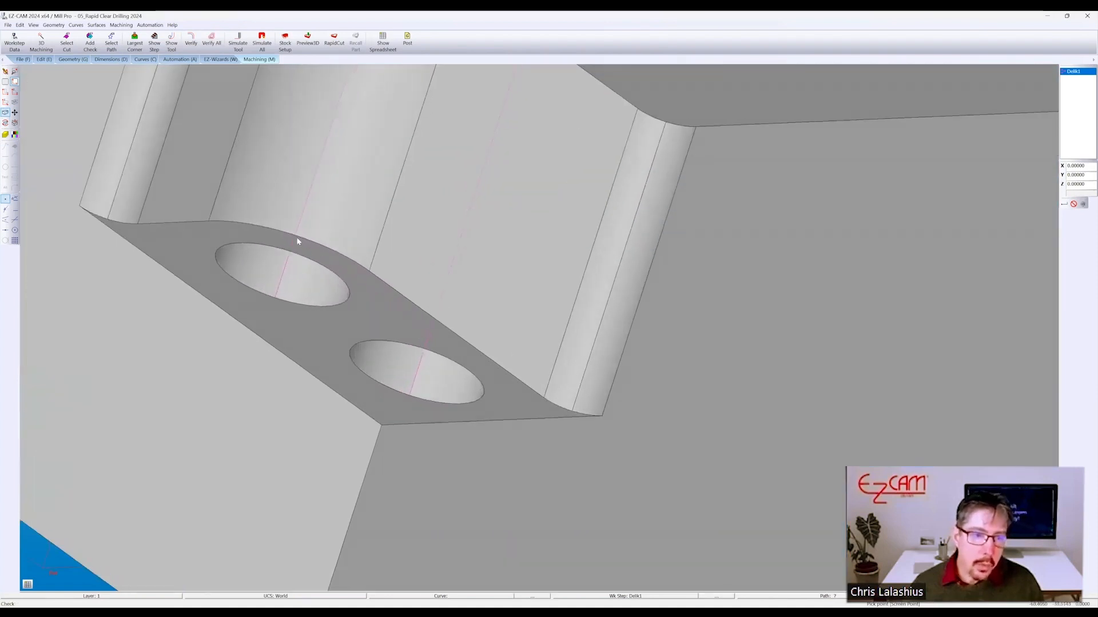
{"action": "scroll", "coordinate": [288, 275], "scroll_direction": "down", "scroll_amount": 8}
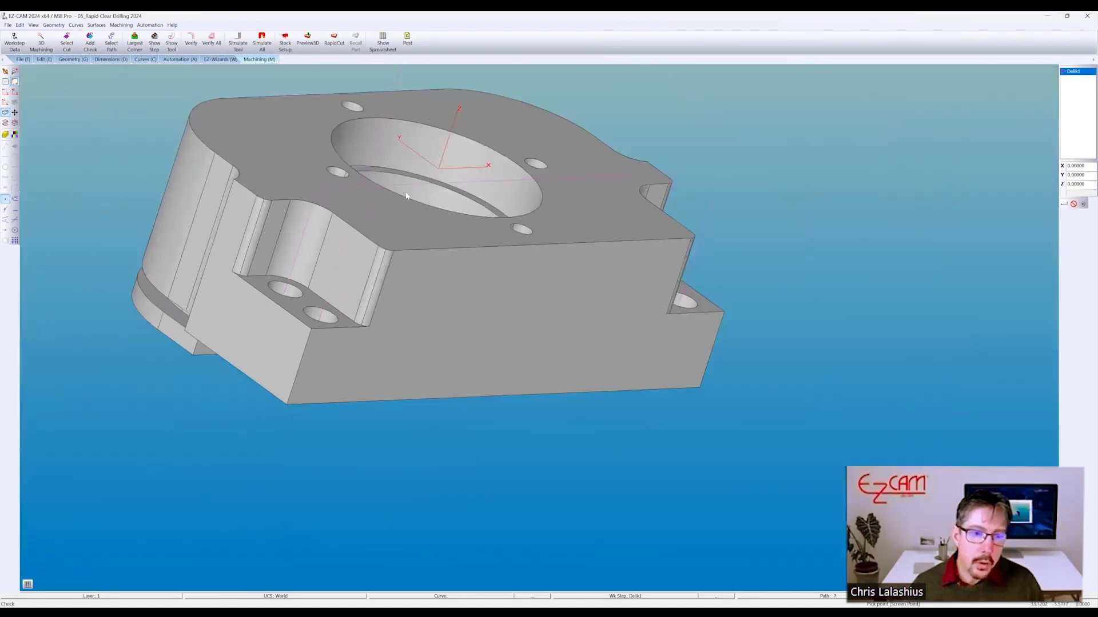
{"action": "middle_click_drag", "start_coordinate": [491, 199], "coordinate": [312, 220]}
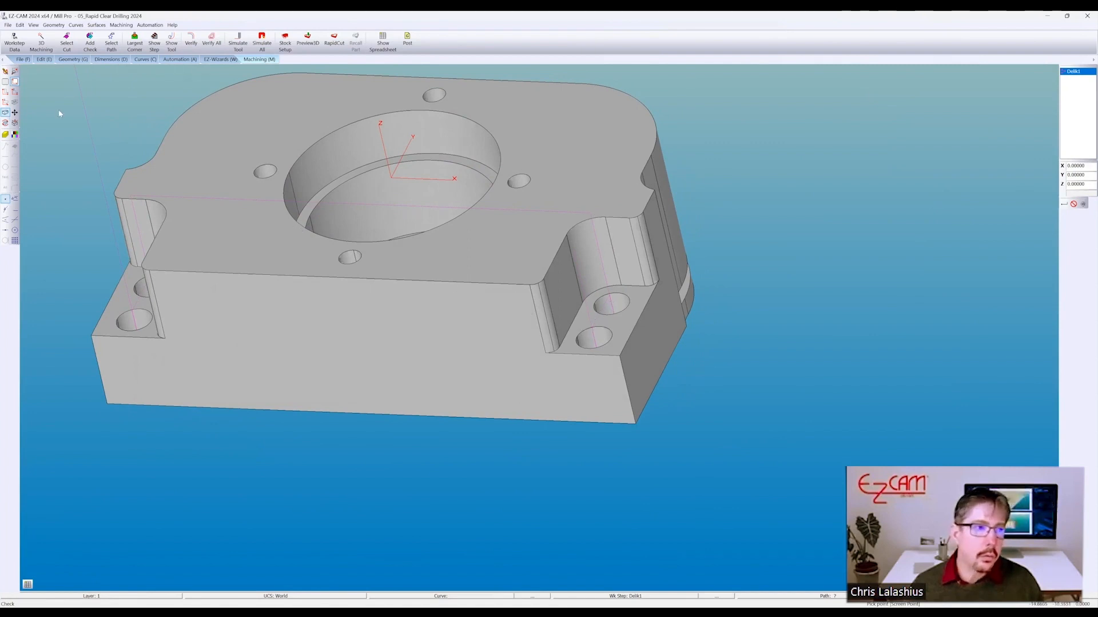
- Open the 05a_Rapid Clear Drilling.3dp part file and bring the recessed rings with drilled holes into view
{"action": "left_click", "coordinate": [23, 60]}
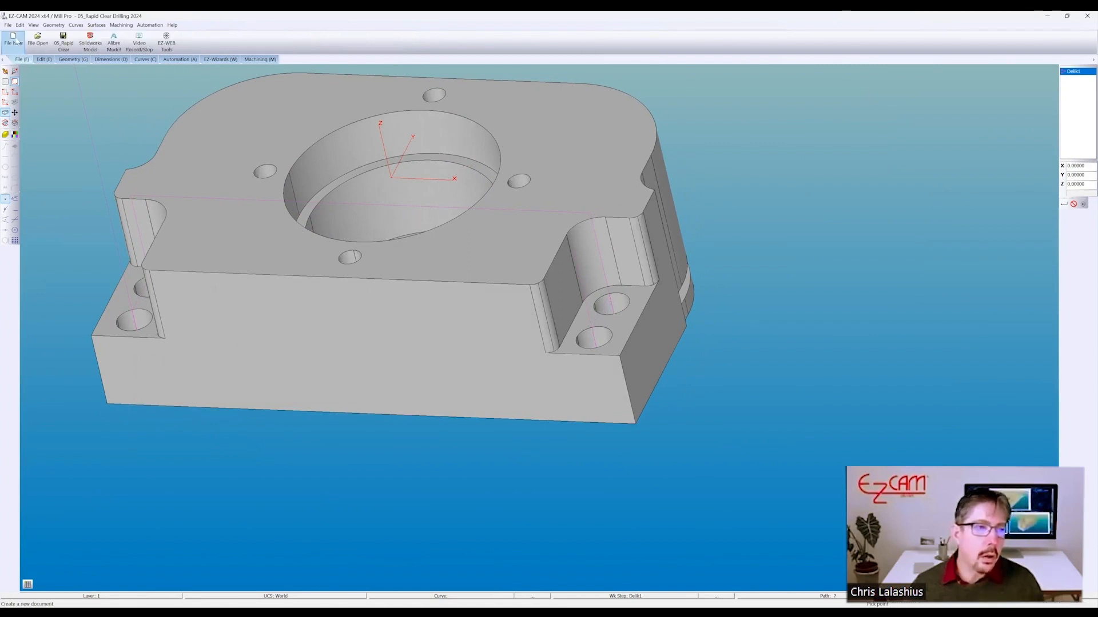
{"action": "left_click", "coordinate": [15, 41]}
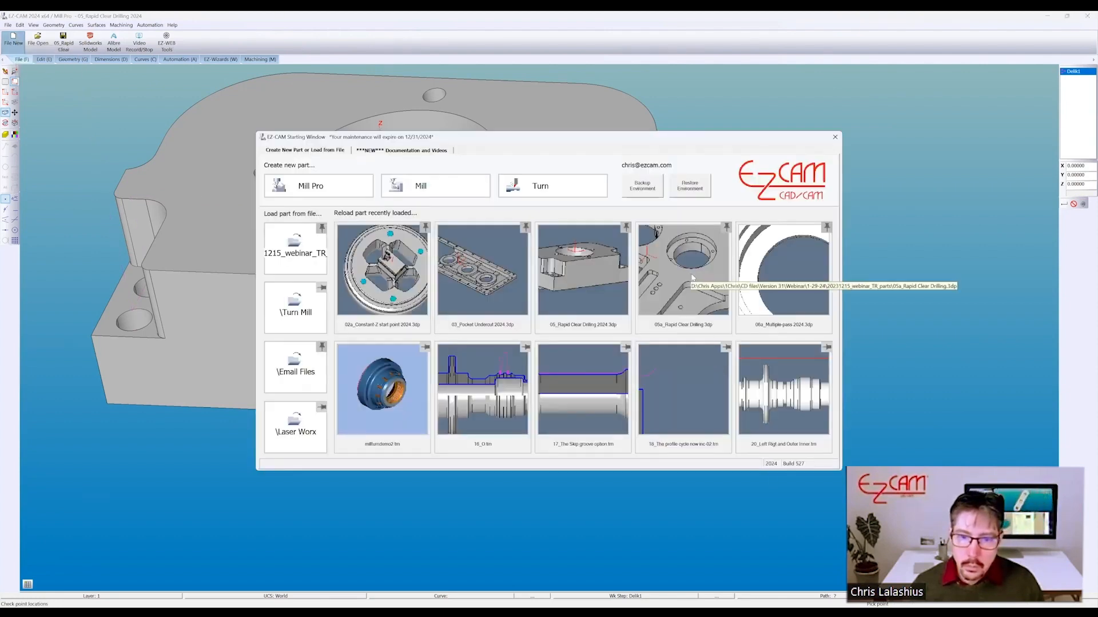
{"action": "left_click", "coordinate": [666, 450]}
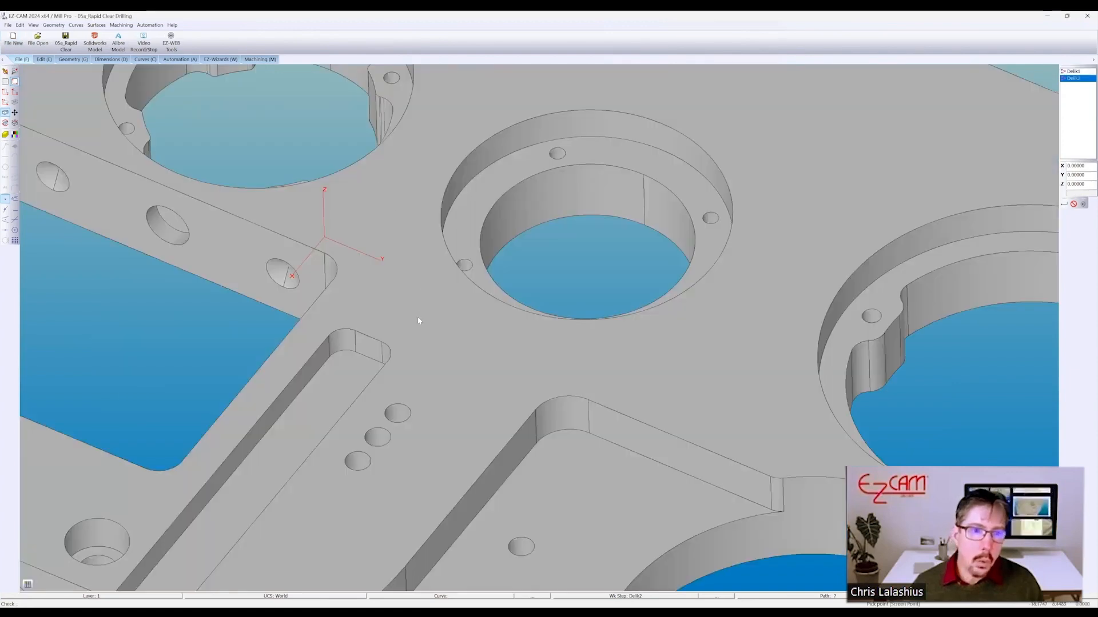
{"action": "scroll", "coordinate": [415, 318], "scroll_direction": "down", "scroll_amount": 1}
{"action": "middle_click_drag", "start_coordinate": [378, 88], "coordinate": [384, 193]}
{"action": "scroll", "coordinate": [384, 193], "scroll_direction": "down", "scroll_amount": 1}
{"action": "scroll", "coordinate": [304, 198], "scroll_direction": "up", "scroll_amount": 1}
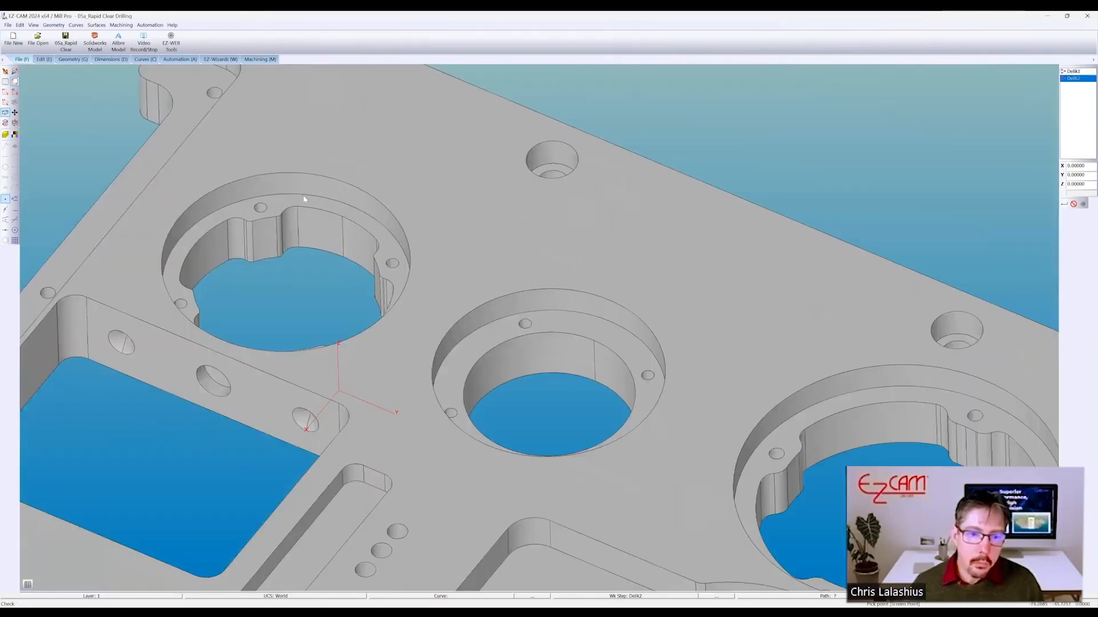
- Verify the first drilling work step, Delik1, and inspect its transitions between the holes in the recessed rings
{"action": "left_click", "coordinate": [260, 59]}
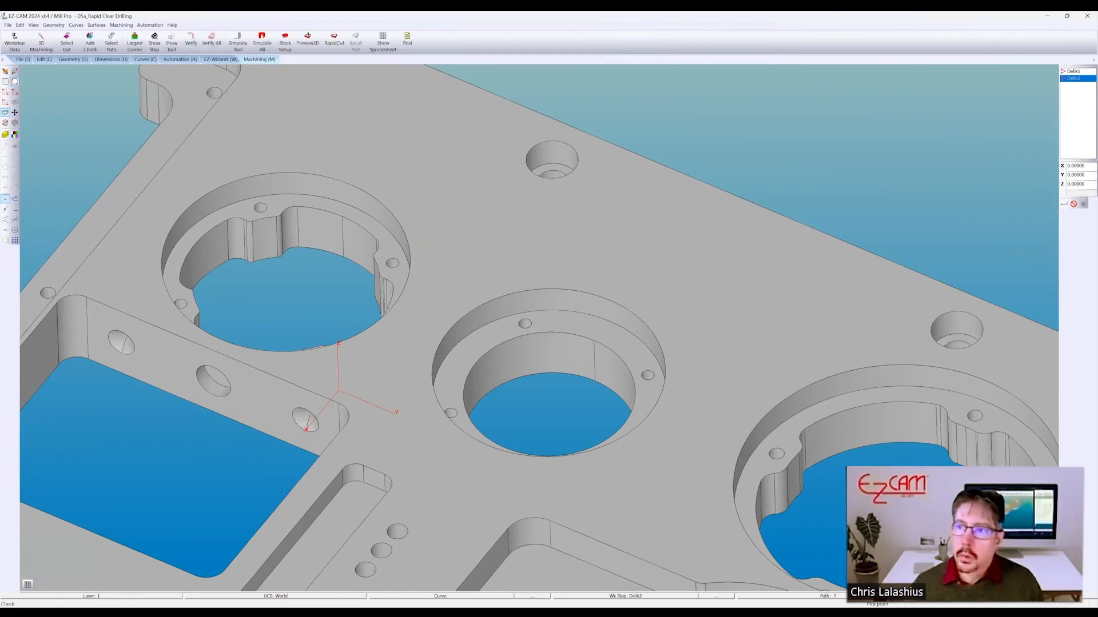
{"action": "left_click", "coordinate": [1069, 72]}
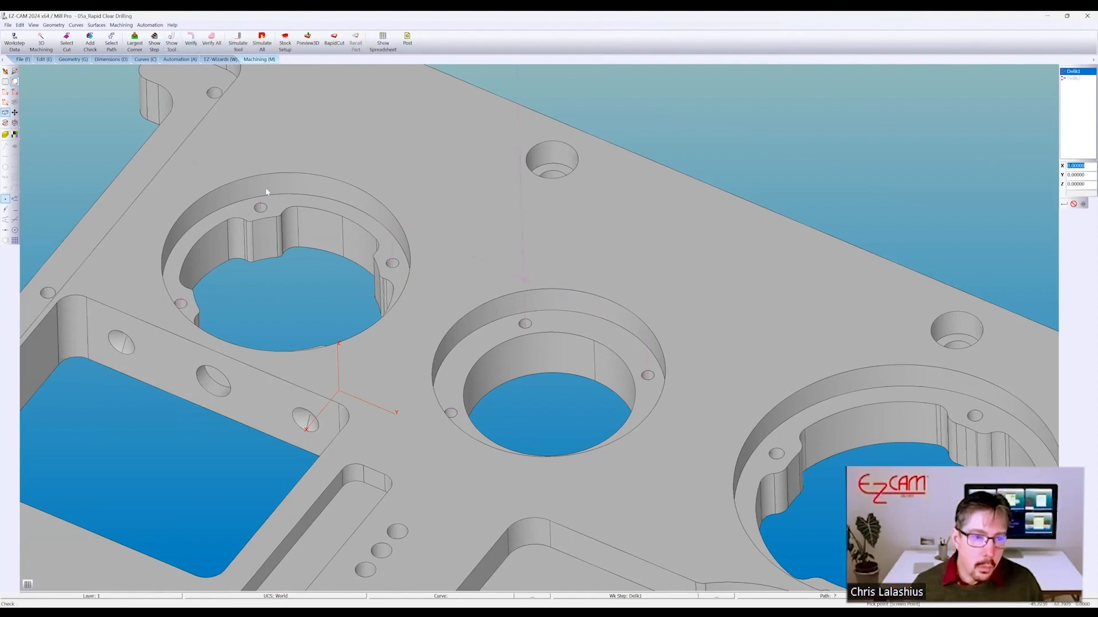
{"action": "scroll", "coordinate": [266, 191], "scroll_direction": "up", "scroll_amount": 3}
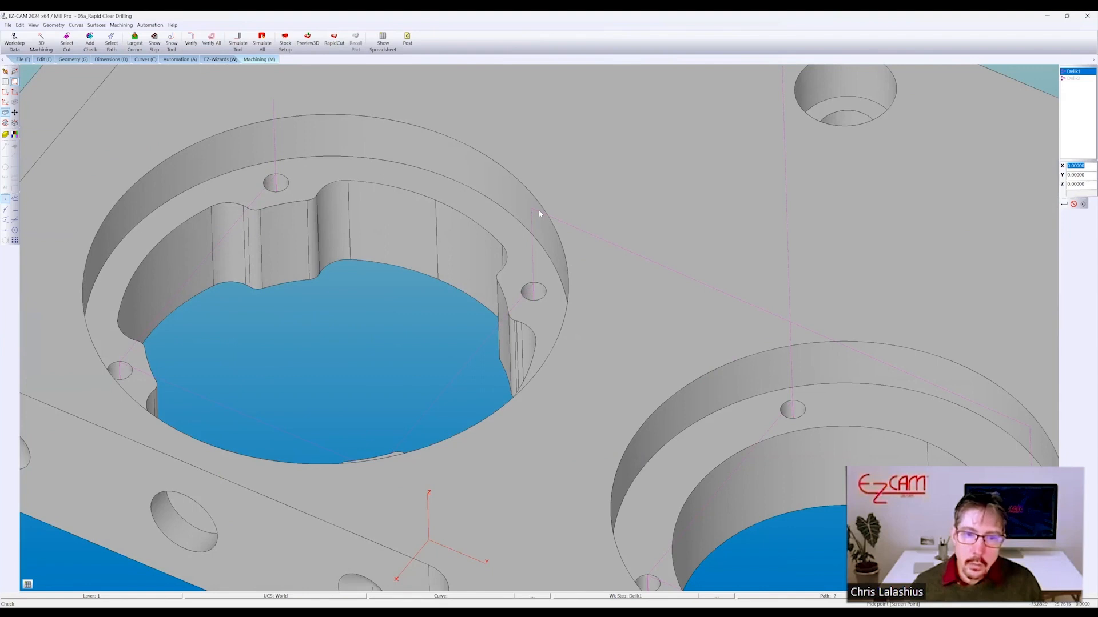
- Open the 06a_Multiple-pass 2024.3DP part file from the webinar parts folder
{"action": "scroll", "coordinate": [526, 229], "scroll_direction": "down", "scroll_amount": 3}
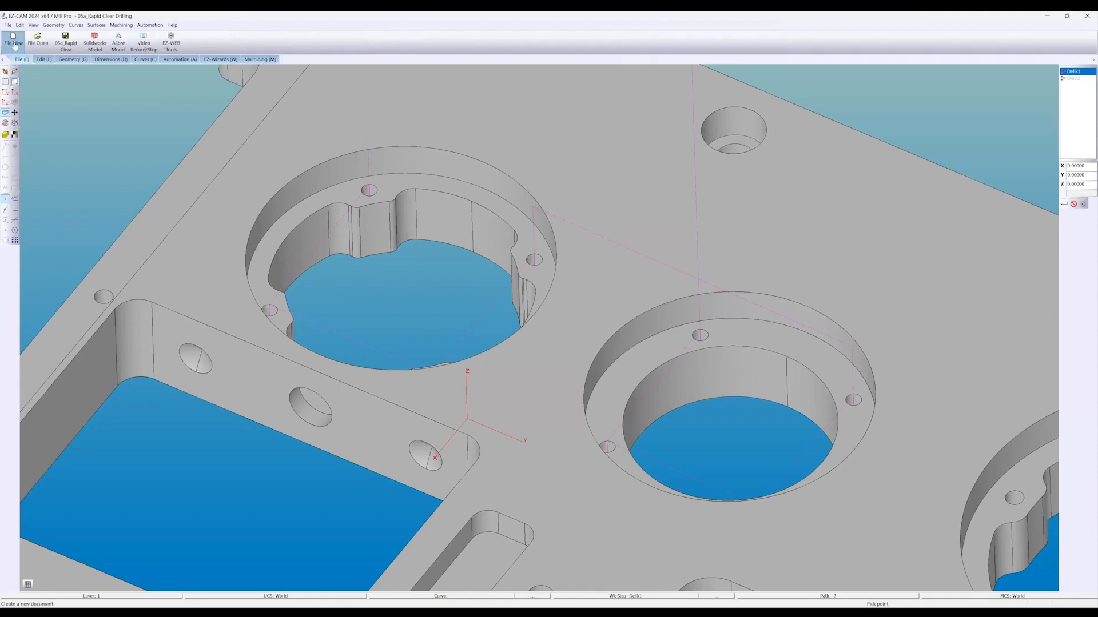
{"action": "left_click", "coordinate": [16, 44]}
{"action": "left_click", "coordinate": [309, 262]}
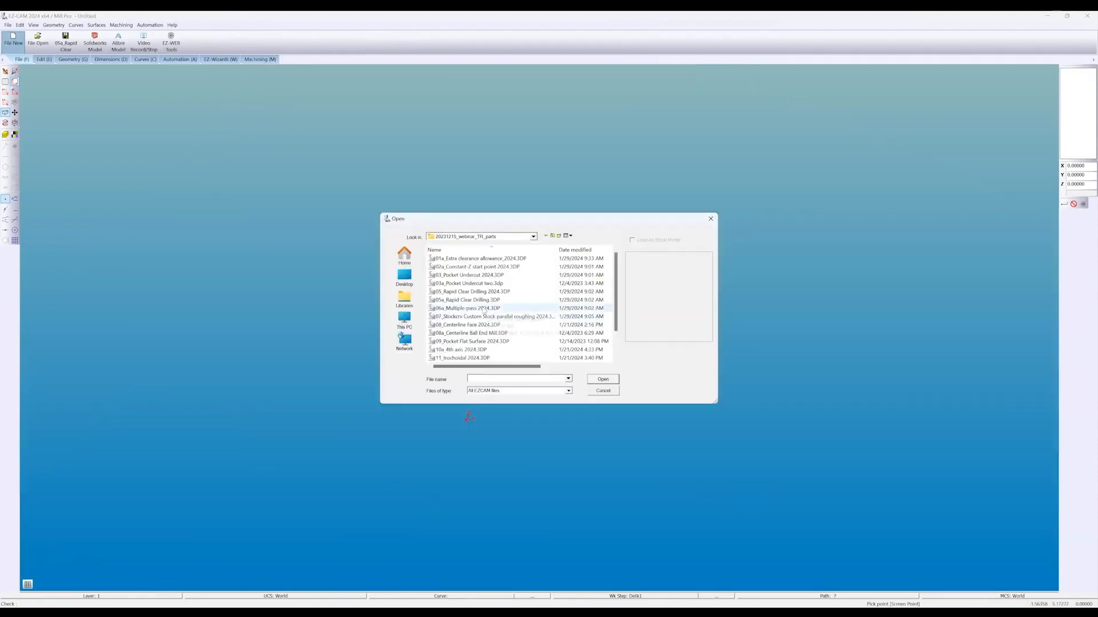
{"action": "double_click", "coordinate": [483, 309]}
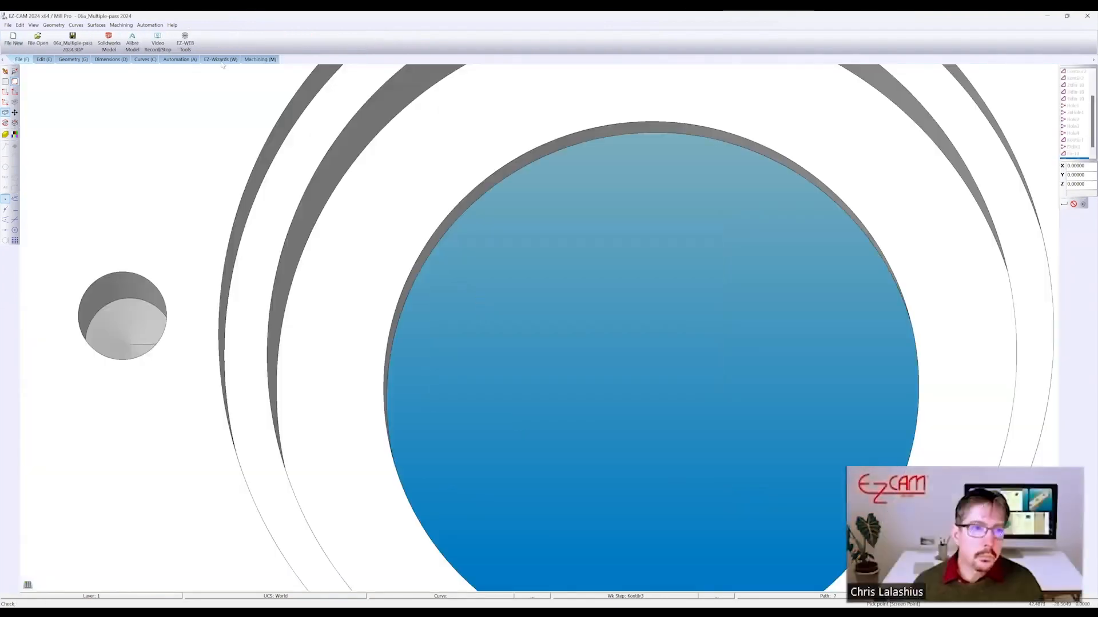
- Verify the Kontür3 contour work step and inspect the transitions between its multiple passes around the large central bore
{"action": "left_click", "coordinate": [260, 59]}
{"action": "scroll", "coordinate": [496, 273], "scroll_direction": "down", "scroll_amount": 3}
{"action": "left_click", "coordinate": [500, 287]}
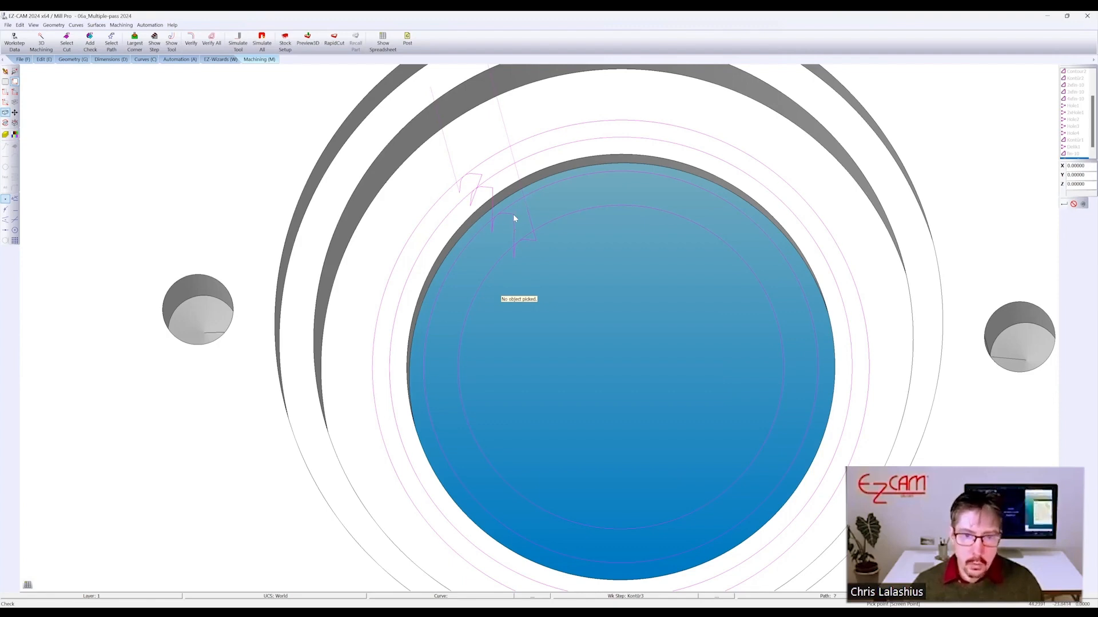
- Enable Bi-direc (open) / Helical (closed) in Kontür3's EZ Contour settings for the Multiple Pass toolpath
{"action": "double_click", "coordinate": [1066, 158]}
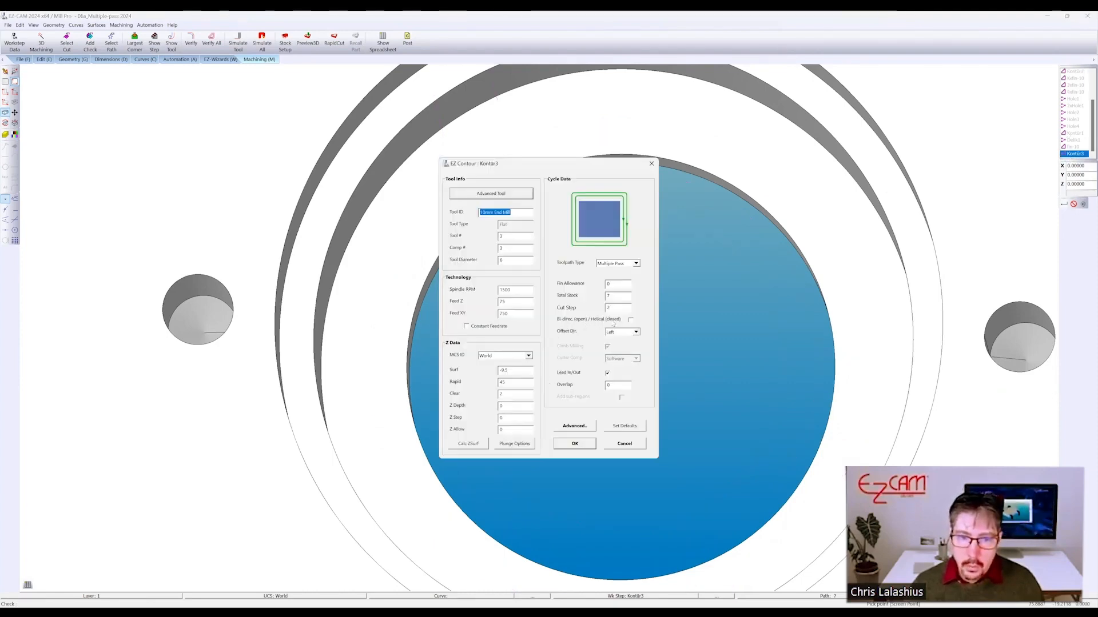
{"action": "left_click", "coordinate": [584, 446]}
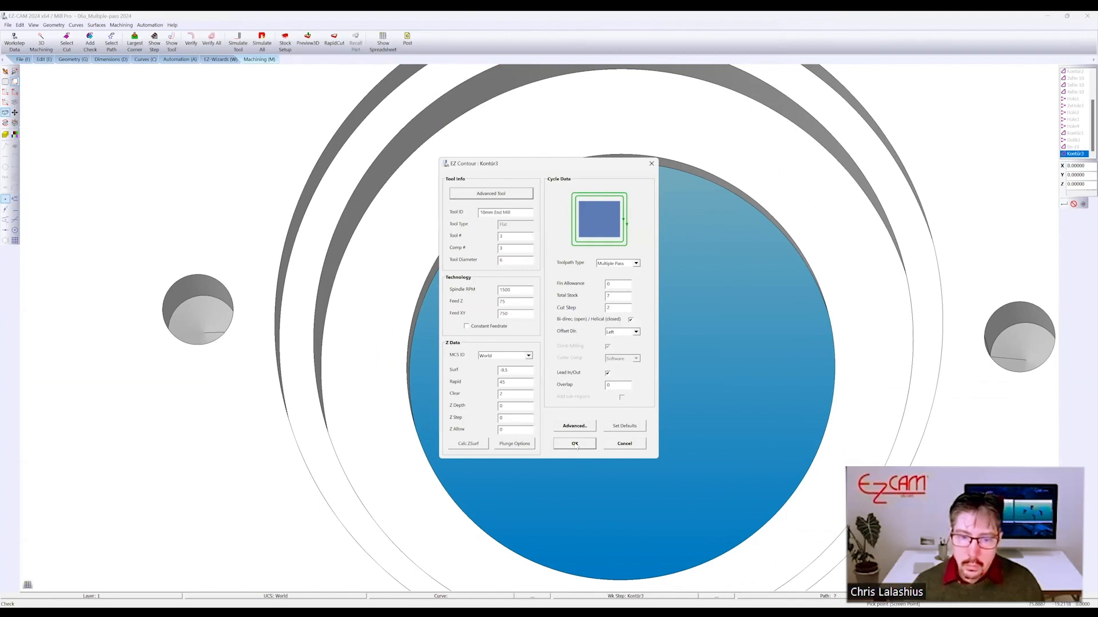
{"action": "left_click", "coordinate": [575, 444]}
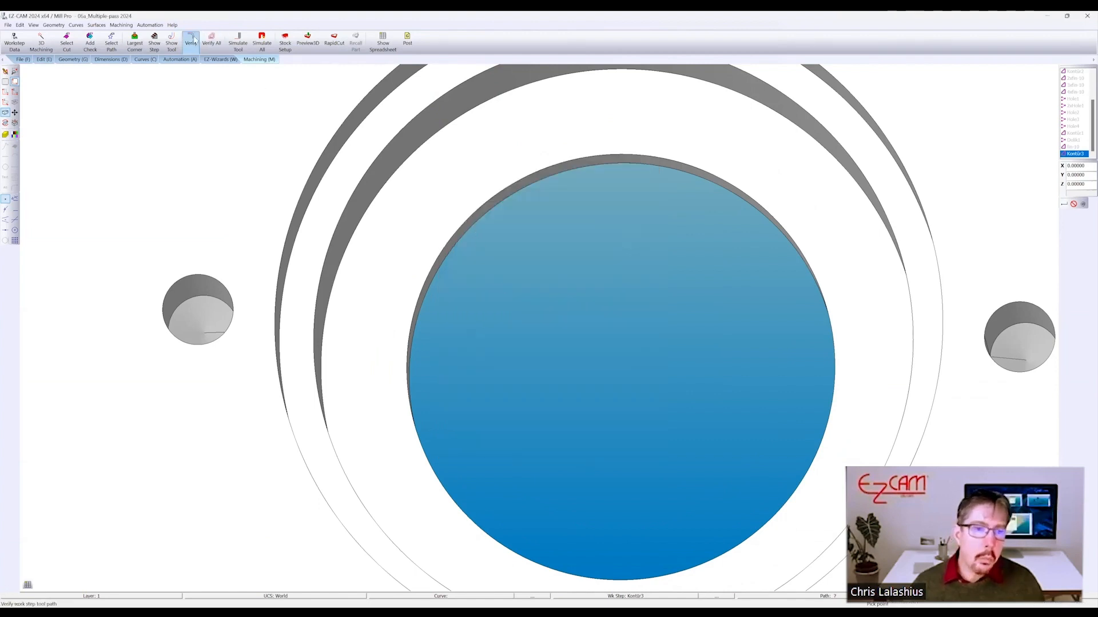
- Verify the Kontür3 work step again and inspect the pass transitions and the lead moves around the central bore
{"action": "left_click", "coordinate": [212, 41]}
{"action": "scroll", "coordinate": [490, 273], "scroll_direction": "down", "scroll_amount": 2}
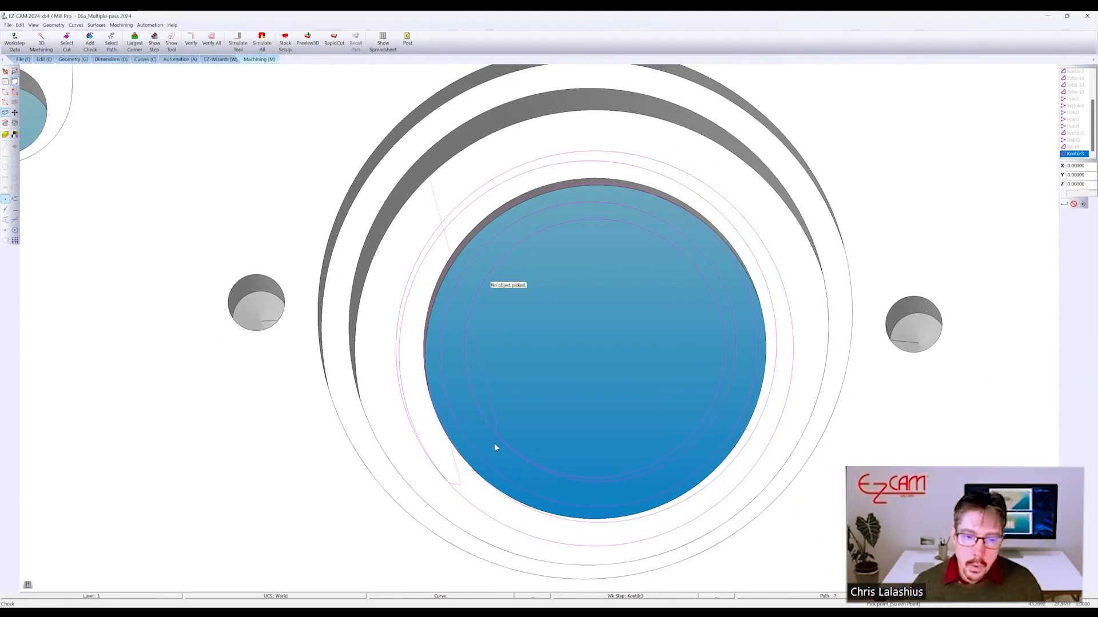
{"action": "scroll", "coordinate": [500, 404], "scroll_direction": "up", "scroll_amount": 3}
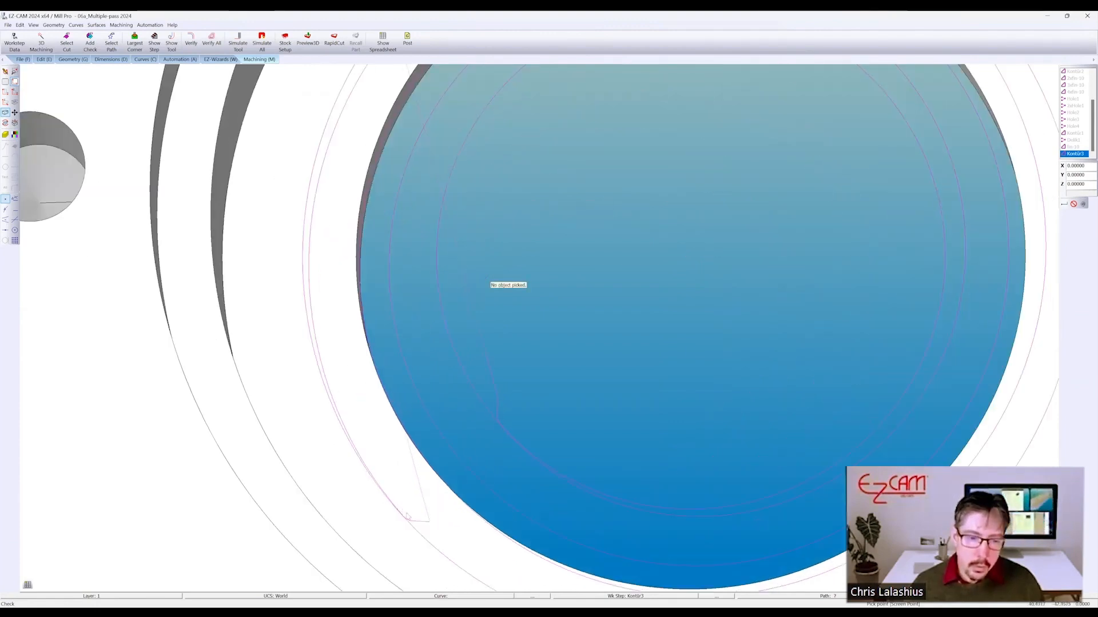
{"action": "scroll", "coordinate": [443, 320], "scroll_direction": "down", "scroll_amount": 5}
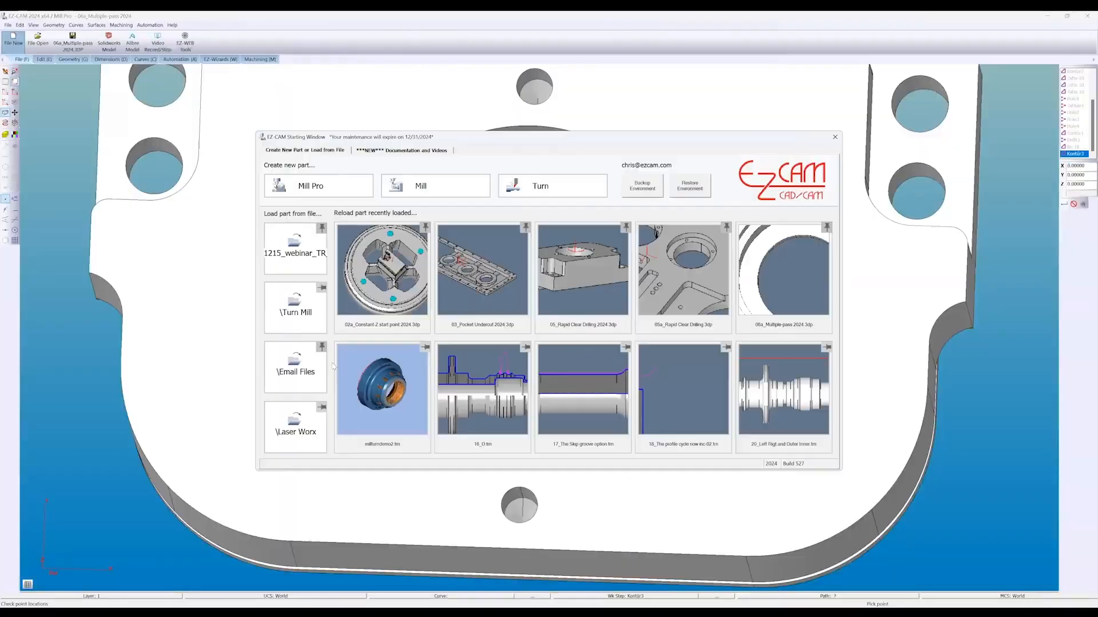
- Open the 07_Stockcrv Custom Stock parallel roughing 2024 part file and view the roughing passes around the lever-shaped part
{"action": "left_click", "coordinate": [309, 271]}
{"action": "double_click", "coordinate": [463, 286]}
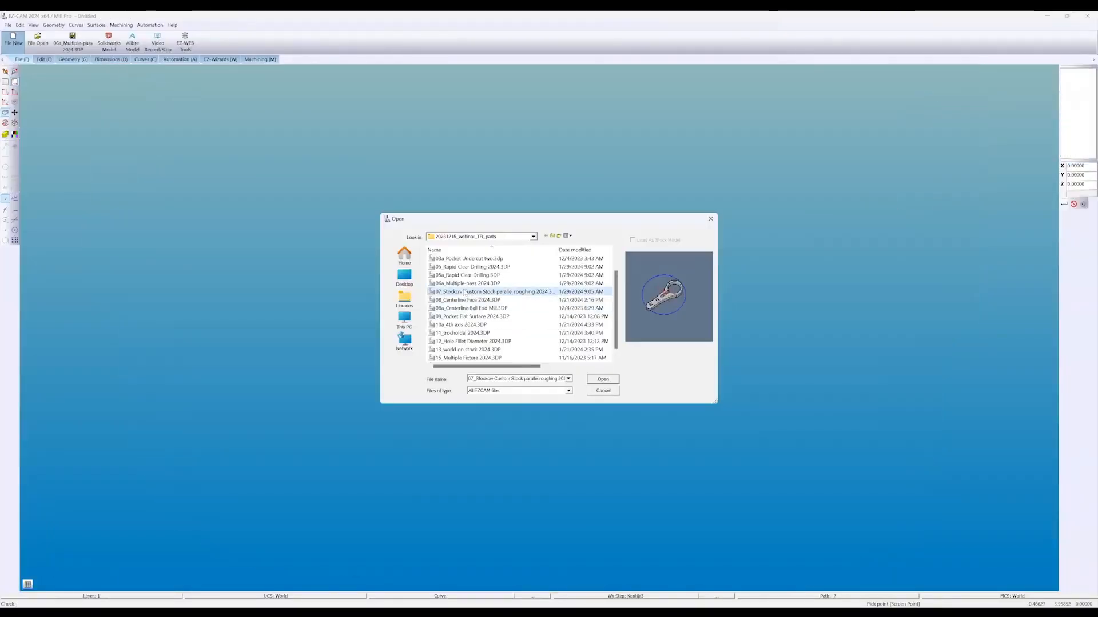
{"action": "left_click", "coordinate": [260, 60]}
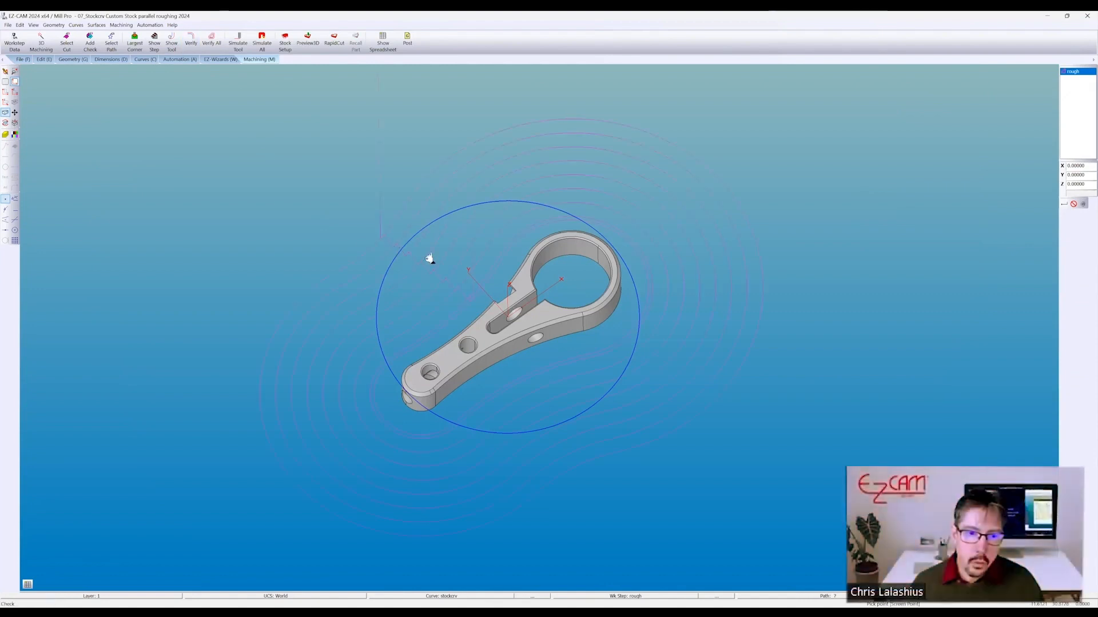
{"action": "scroll", "coordinate": [428, 279], "scroll_direction": "down", "scroll_amount": 2}
{"action": "middle_click_drag", "start_coordinate": [418, 305], "coordinate": [431, 227]}
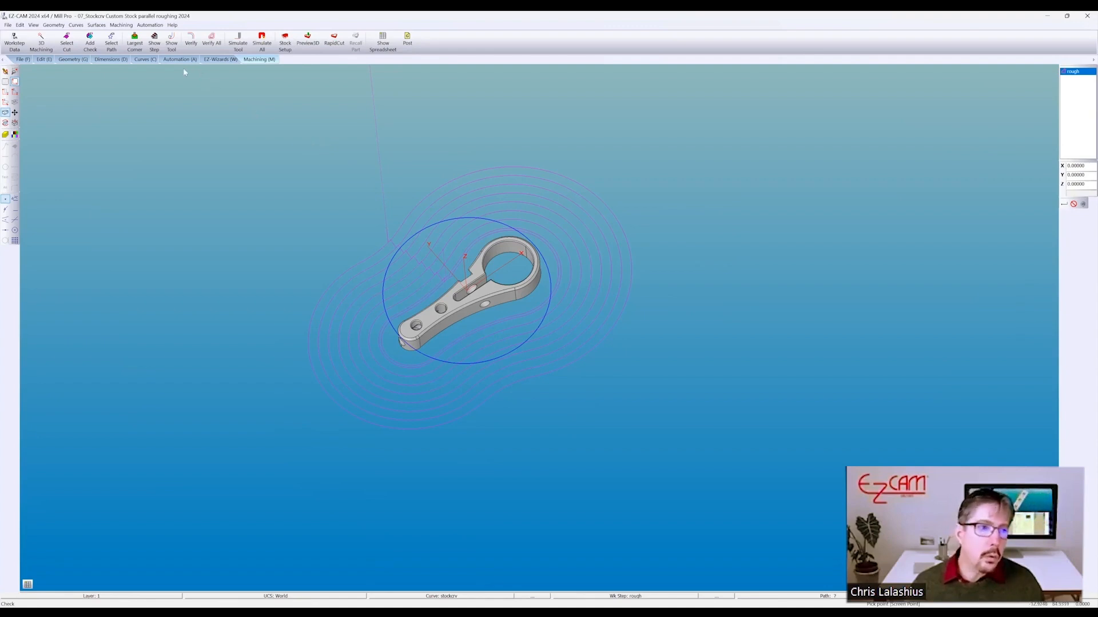
- Select the stockcrv circle around the part as the rough work step's machining path and verify the roughing toolpath
{"action": "left_click", "coordinate": [111, 43]}
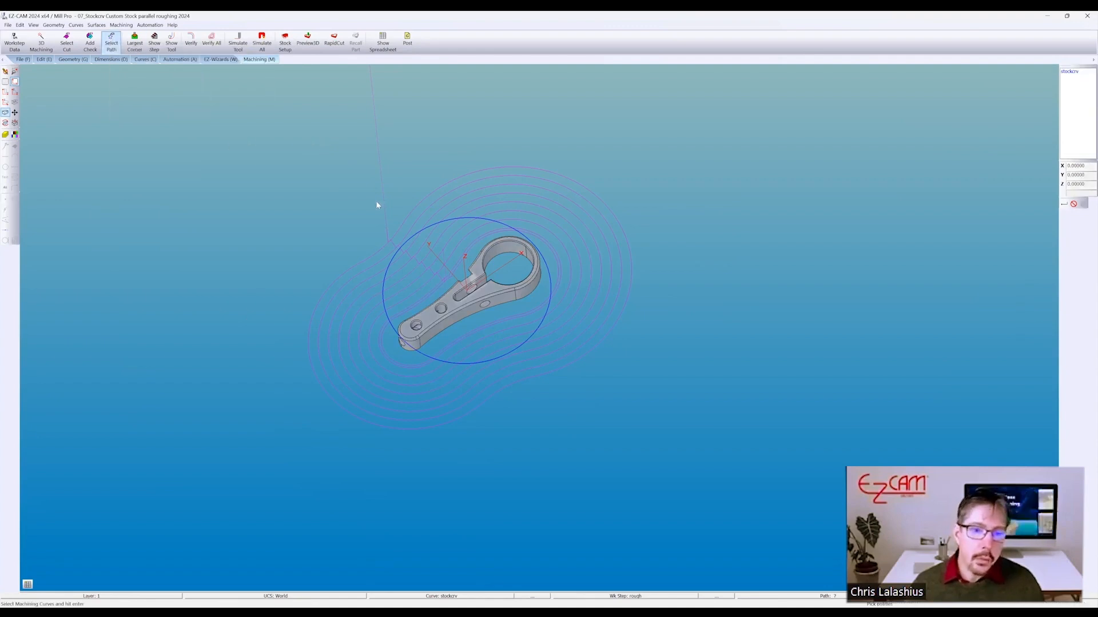
{"action": "left_click", "coordinate": [437, 224]}
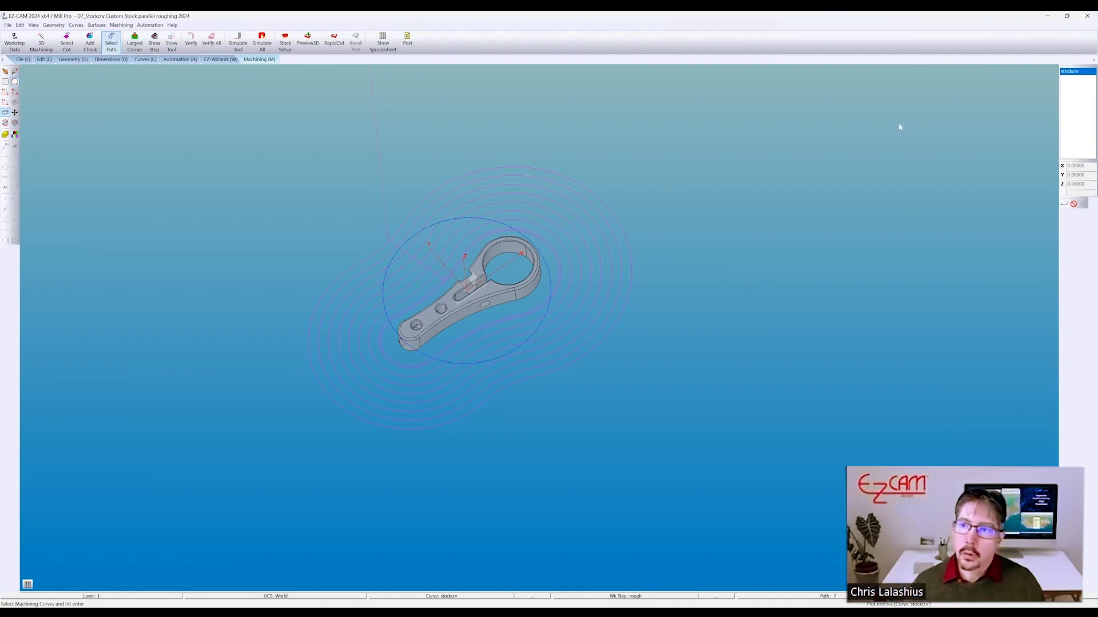
{"action": "key", "text": "Return"}
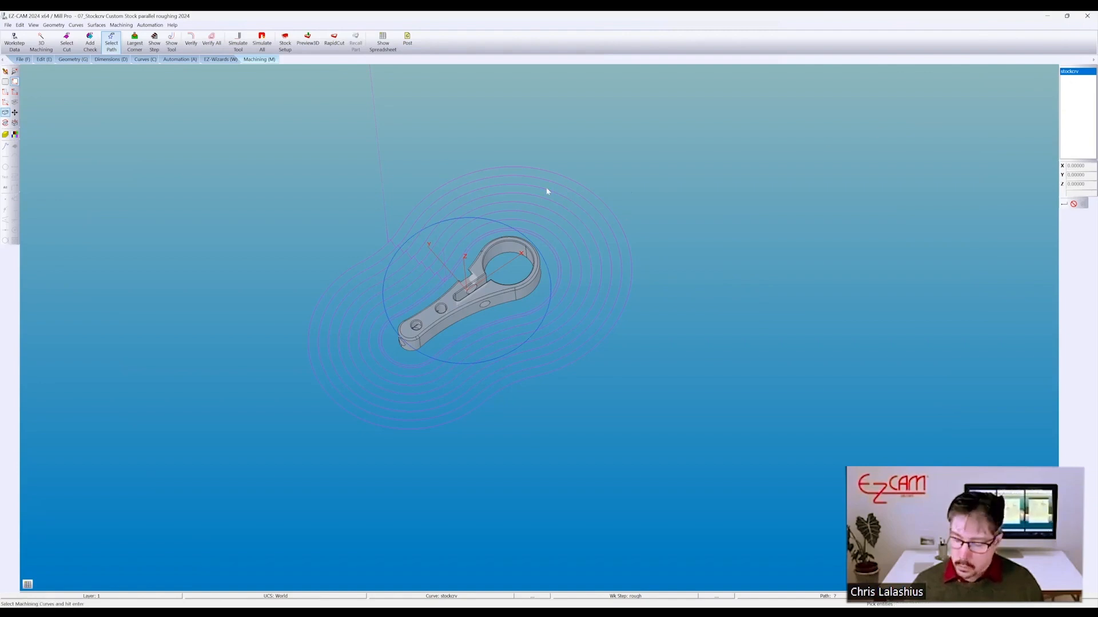
{"action": "key", "text": "Return"}
{"action": "left_click", "coordinate": [206, 44]}
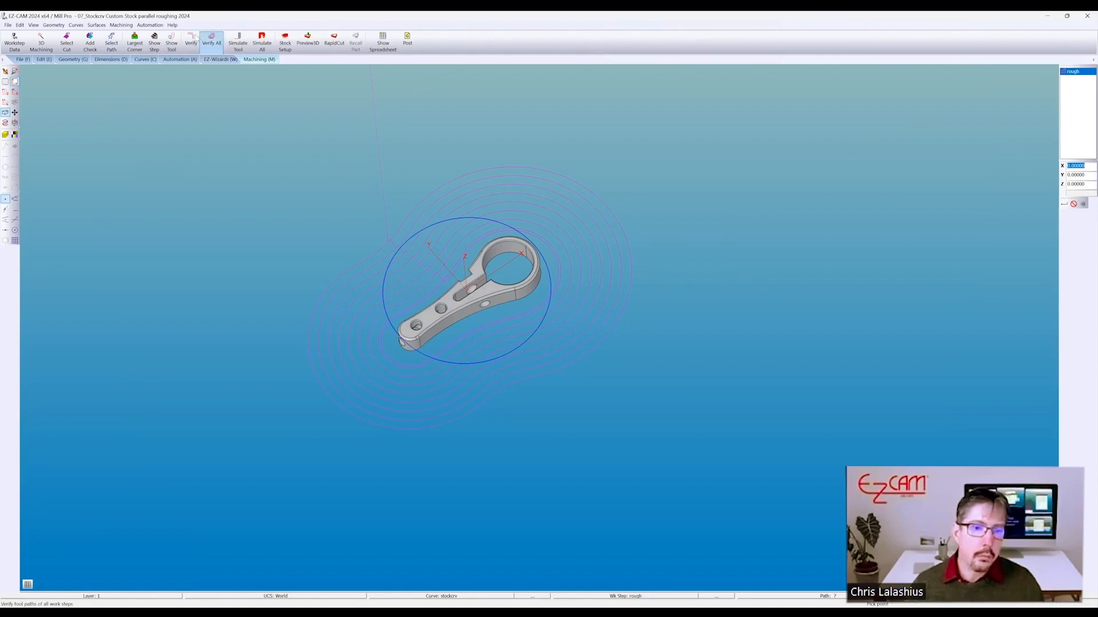
{"action": "middle_click_drag", "start_coordinate": [443, 372], "coordinate": [427, 207]}
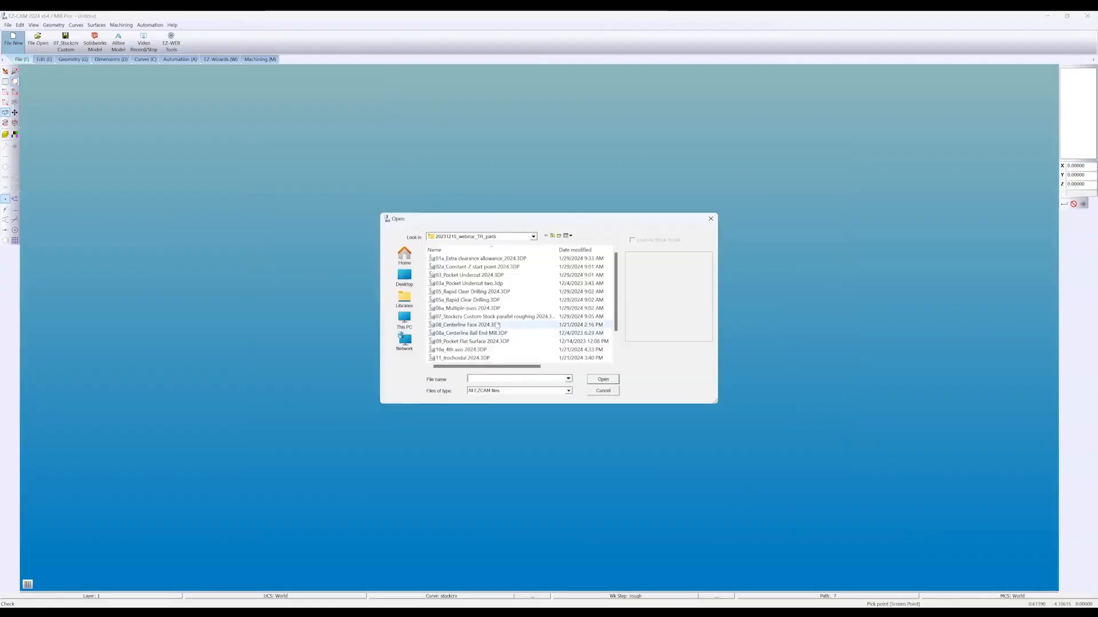
- Open the 08_Centerline Face 2024.3DP part file and verify the Yüzey2 facing toolpath across the part's upper face
{"action": "double_click", "coordinate": [503, 323]}
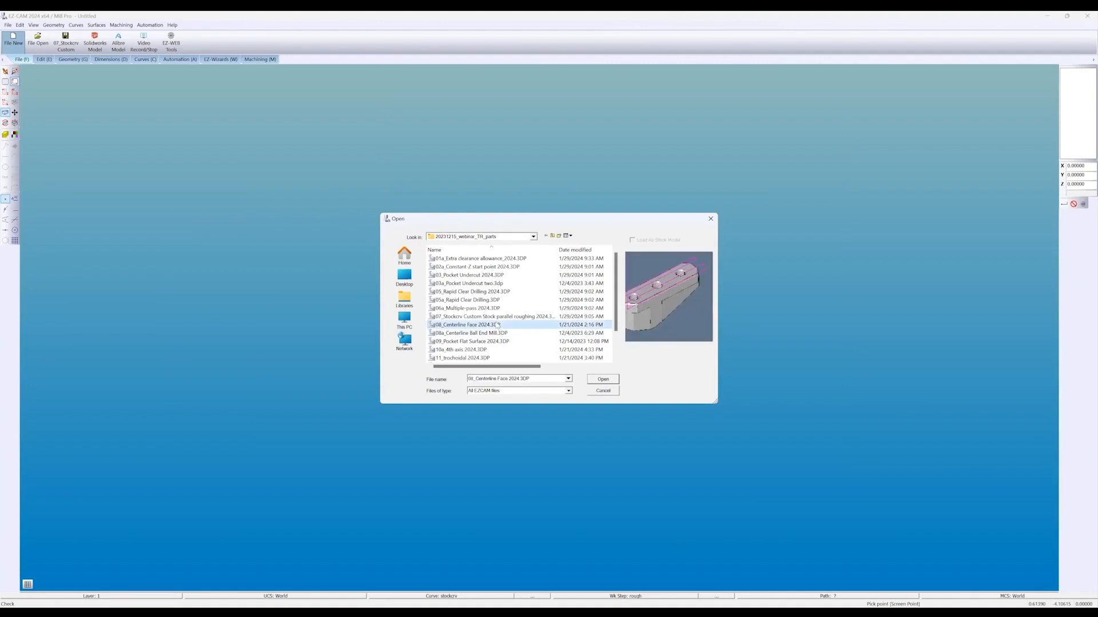
{"action": "left_click", "coordinate": [261, 60]}
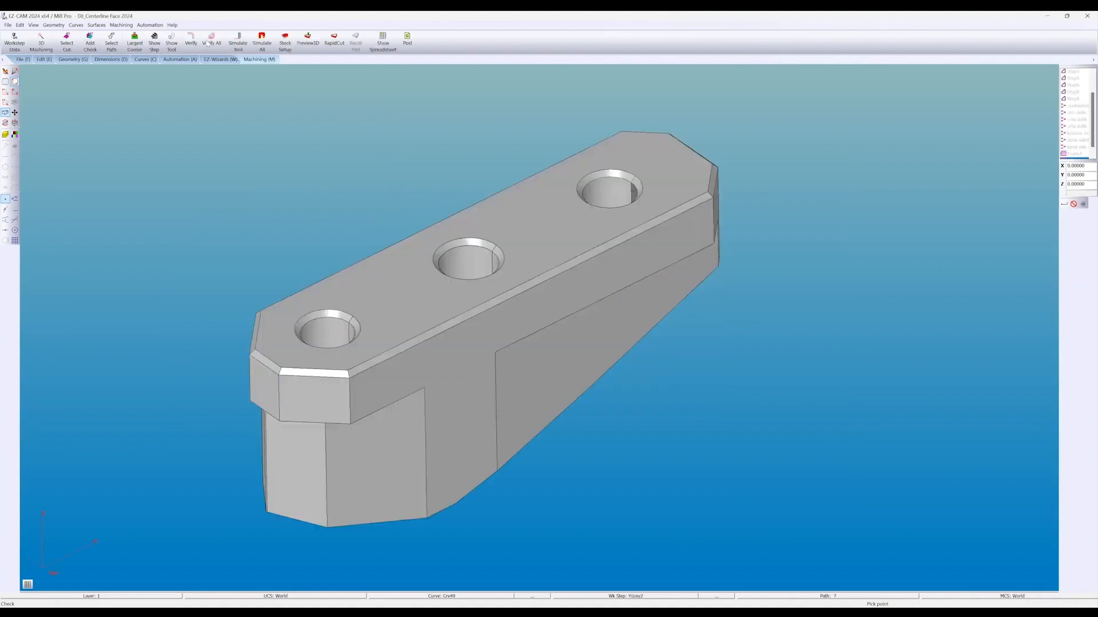
{"action": "left_click", "coordinate": [191, 44]}
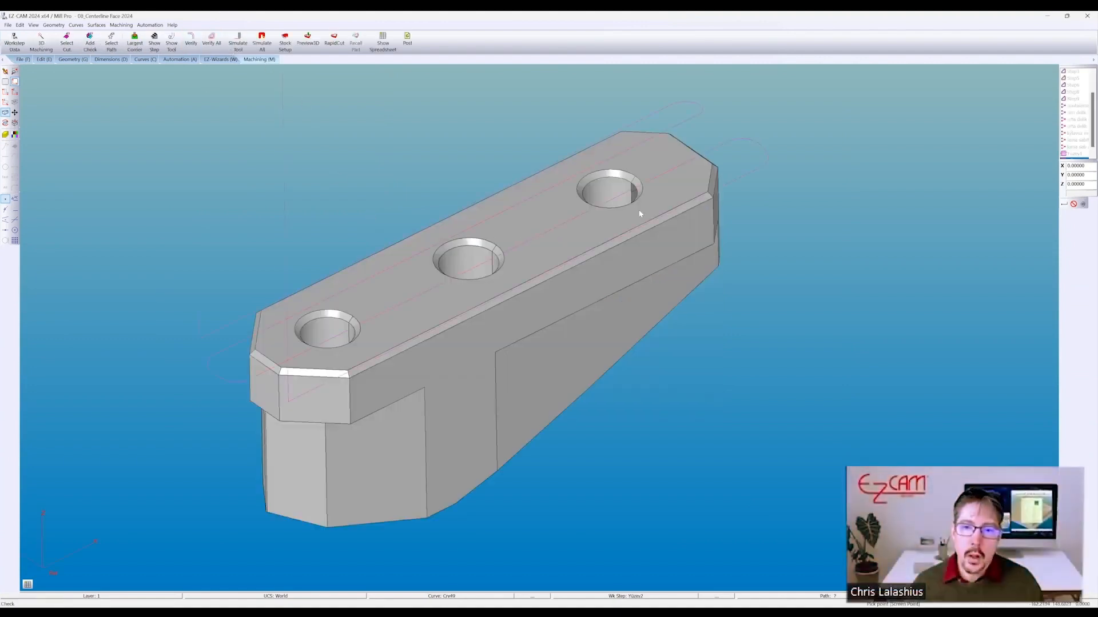
{"action": "left_click", "coordinate": [319, 387]}
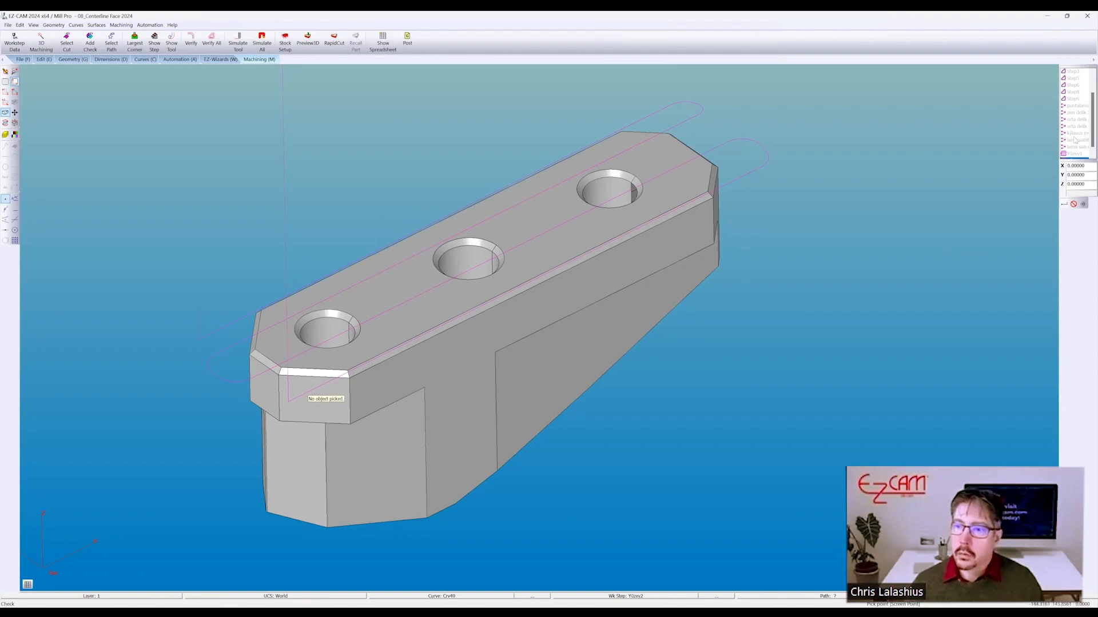
- Set Yüzey2's EZ Face cycle to Contour (Centerline) and verify the facing toolpath
{"action": "double_click", "coordinate": [1075, 157]}
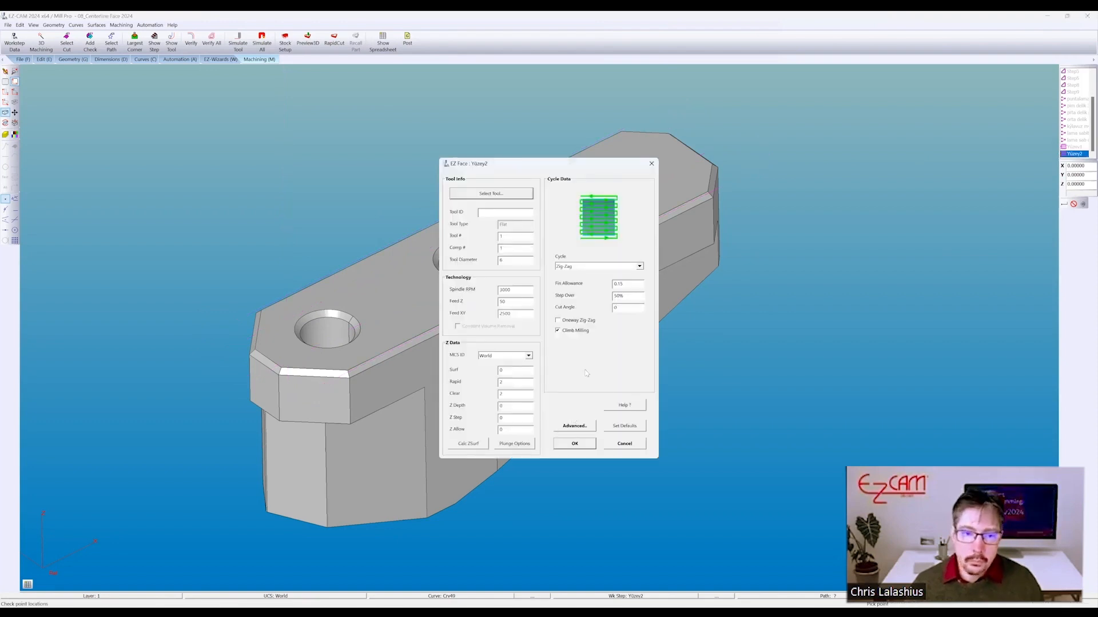
{"action": "left_click", "coordinate": [639, 266]}
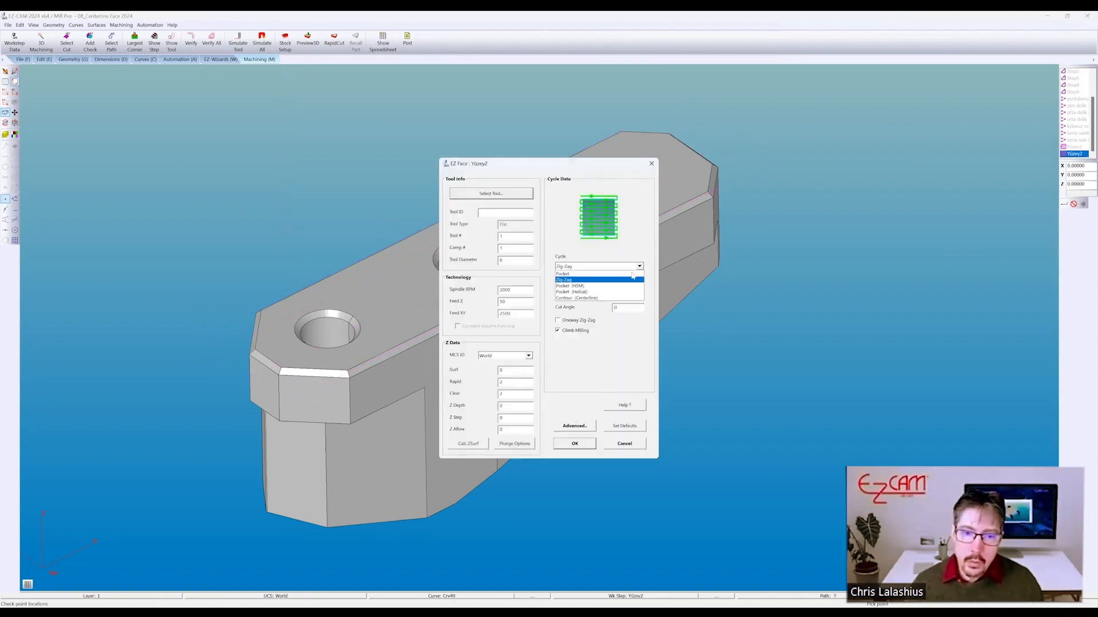
{"action": "left_click", "coordinate": [622, 298]}
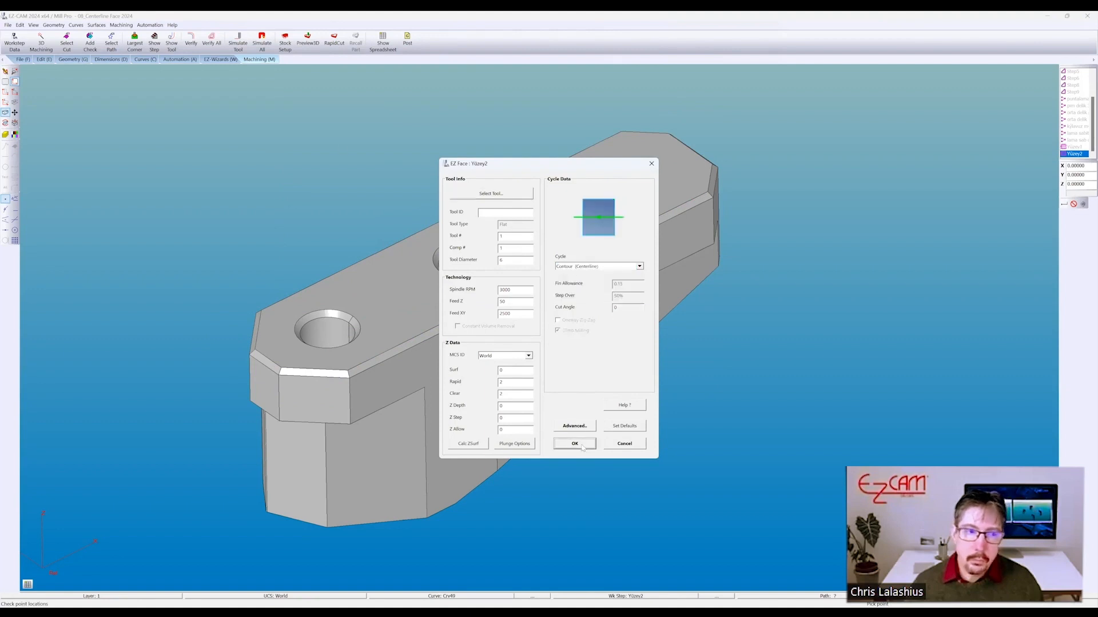
{"action": "left_click", "coordinate": [575, 443]}
{"action": "left_click", "coordinate": [192, 44]}
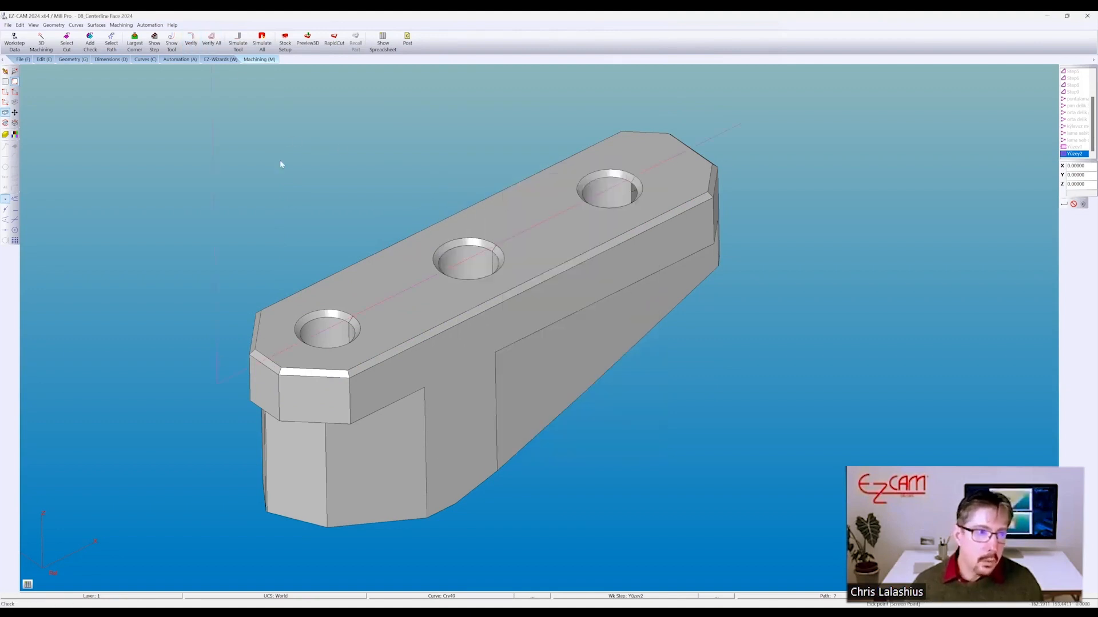
- Open the 08a_Centerline Ball End Mill.3DP part file without saving the centerline face part
{"action": "left_click", "coordinate": [21, 59]}
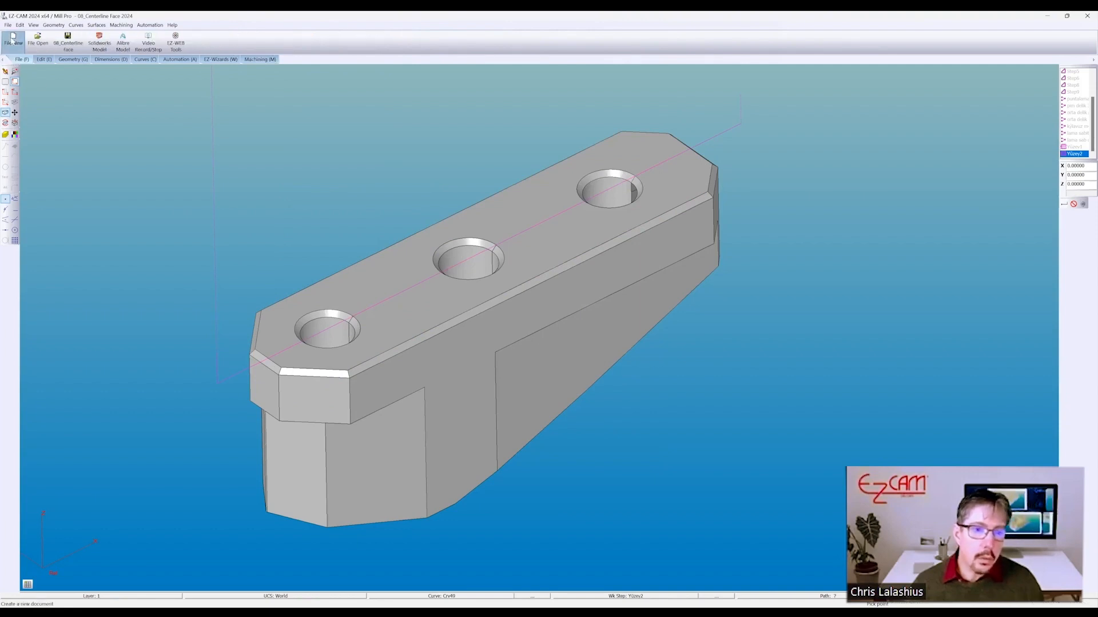
{"action": "left_click", "coordinate": [12, 40]}
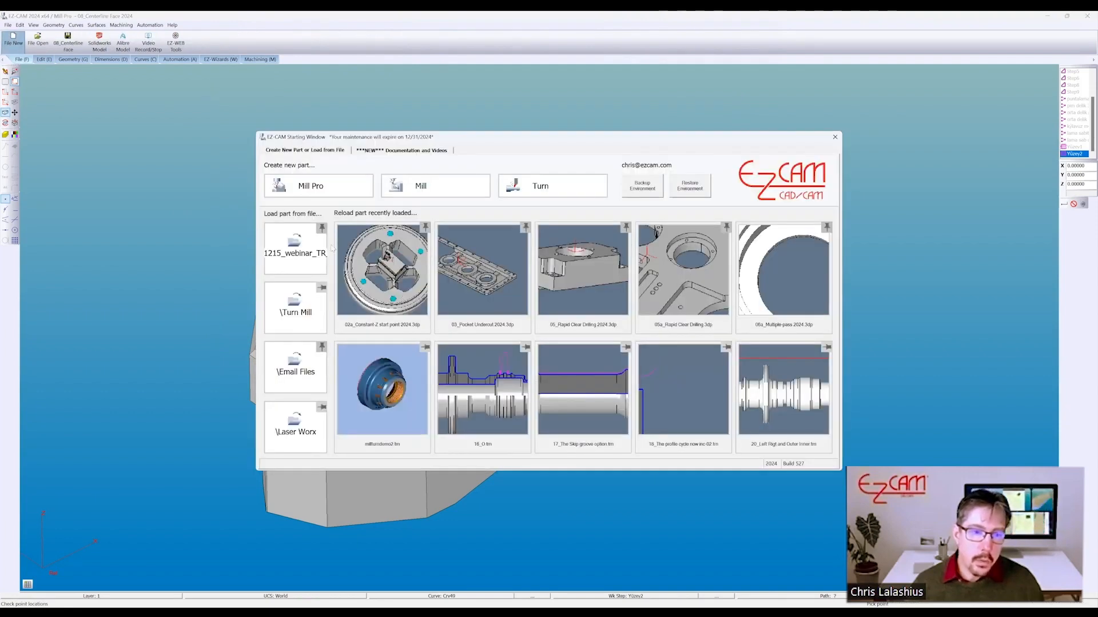
{"action": "left_click", "coordinate": [311, 249]}
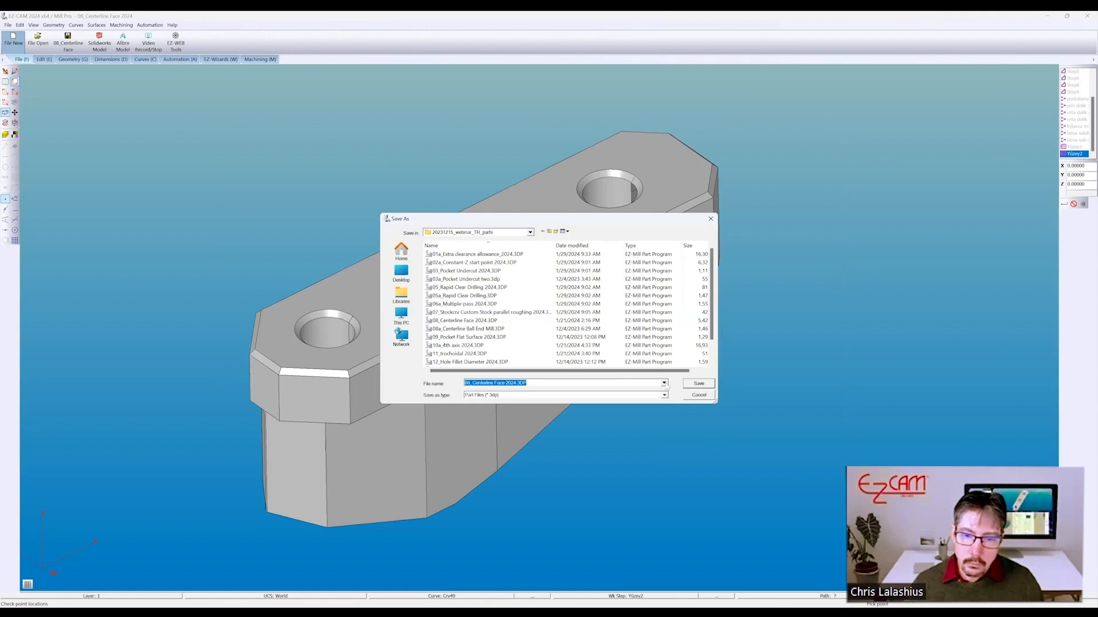
{"action": "left_click", "coordinate": [698, 394]}
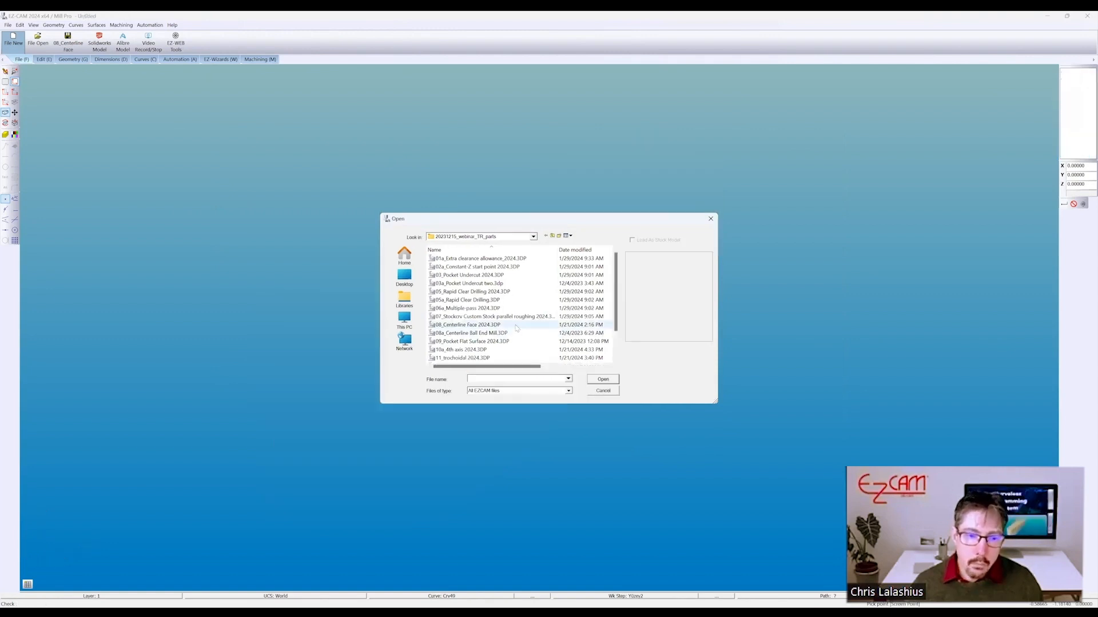
{"action": "scroll", "coordinate": [517, 328], "scroll_direction": "down", "scroll_amount": 1}
{"action": "left_click", "coordinate": [467, 309]}
{"action": "double_click", "coordinate": [467, 309]}
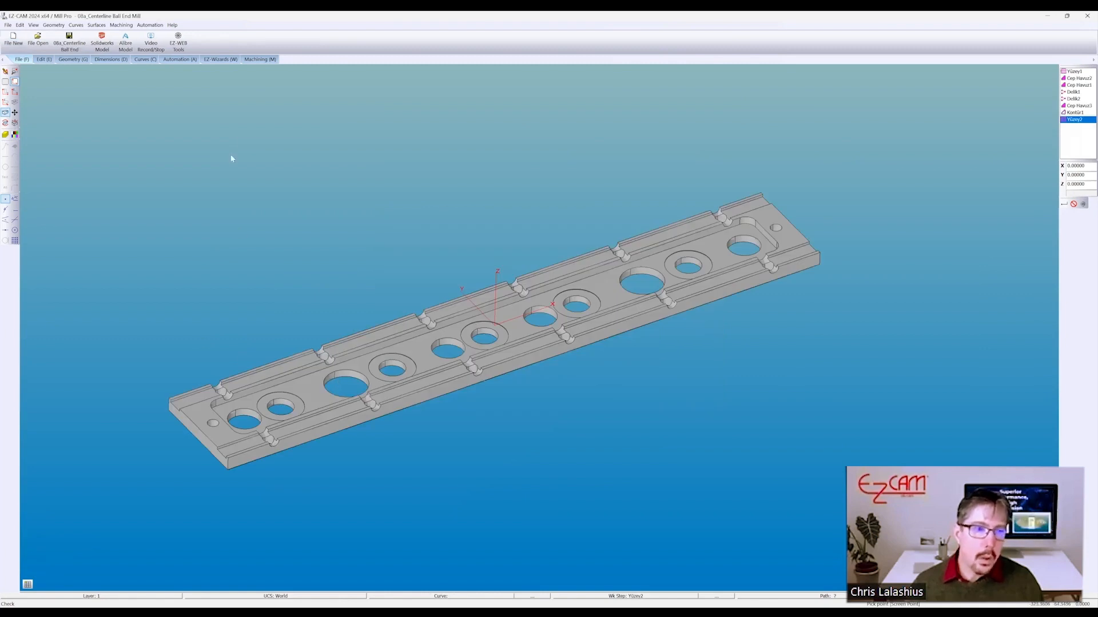
- Review the machining surfaces selected for Yüzey2 in the edge groove nearest the plate's lower corner
{"action": "left_click", "coordinate": [259, 59]}
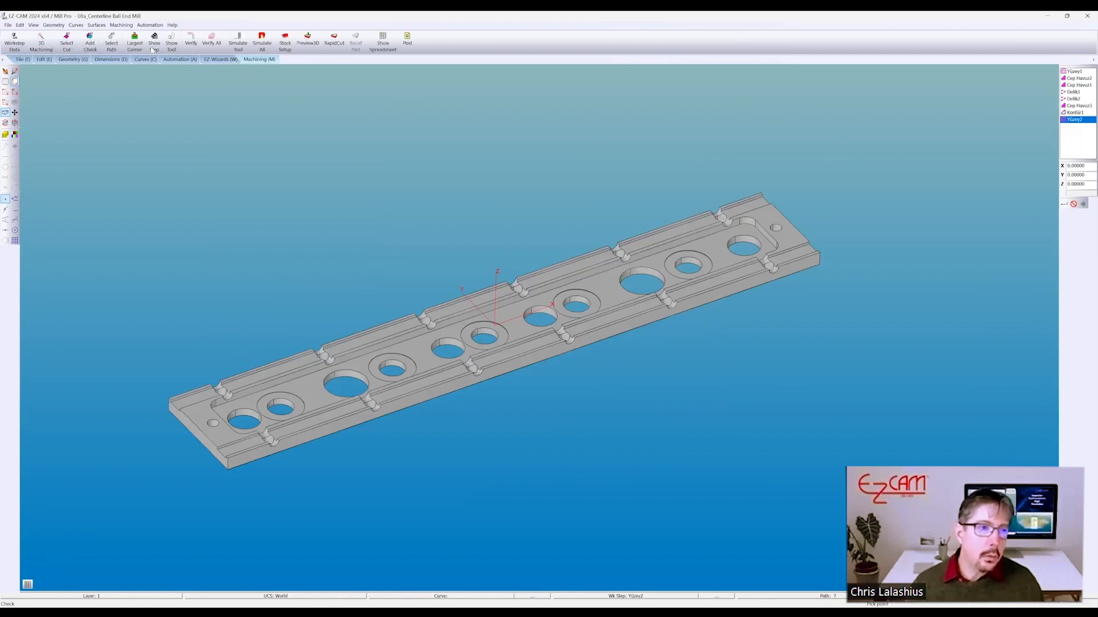
{"action": "left_click", "coordinate": [67, 43]}
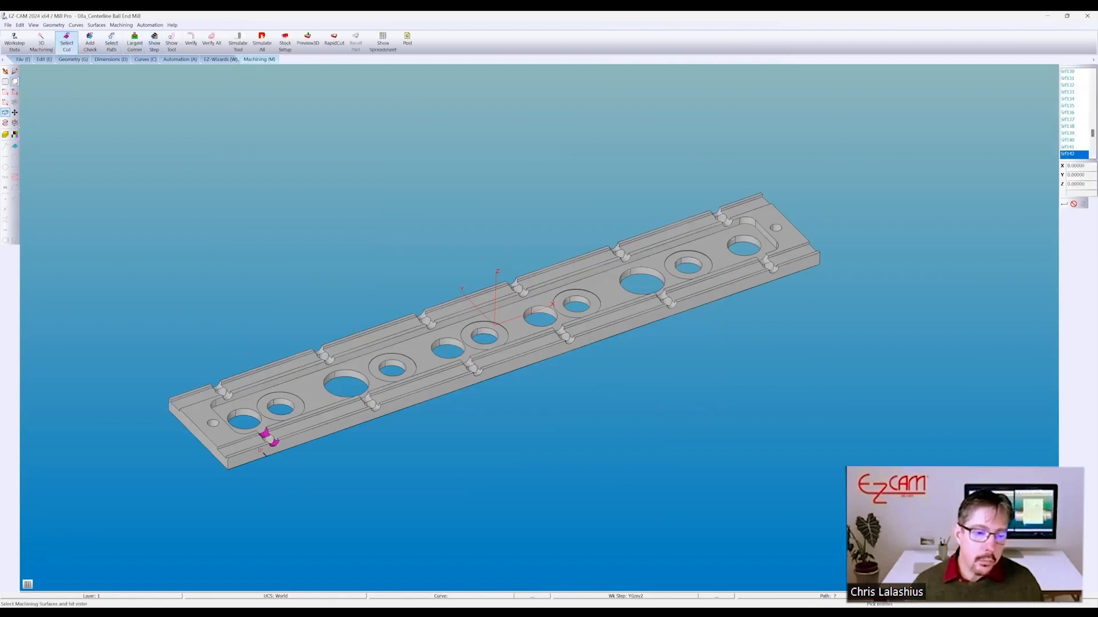
{"action": "scroll", "coordinate": [302, 364], "scroll_direction": "up", "scroll_amount": 5}
{"action": "scroll", "coordinate": [228, 463], "scroll_direction": "down", "scroll_amount": 2}
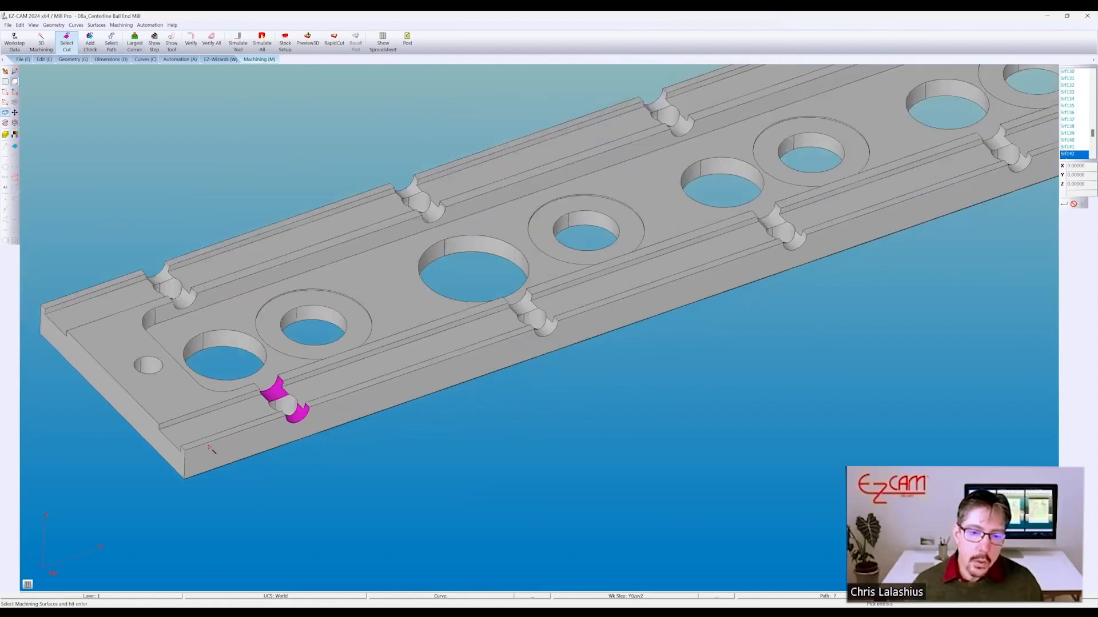
{"action": "scroll", "coordinate": [367, 370], "scroll_direction": "down", "scroll_amount": 3}
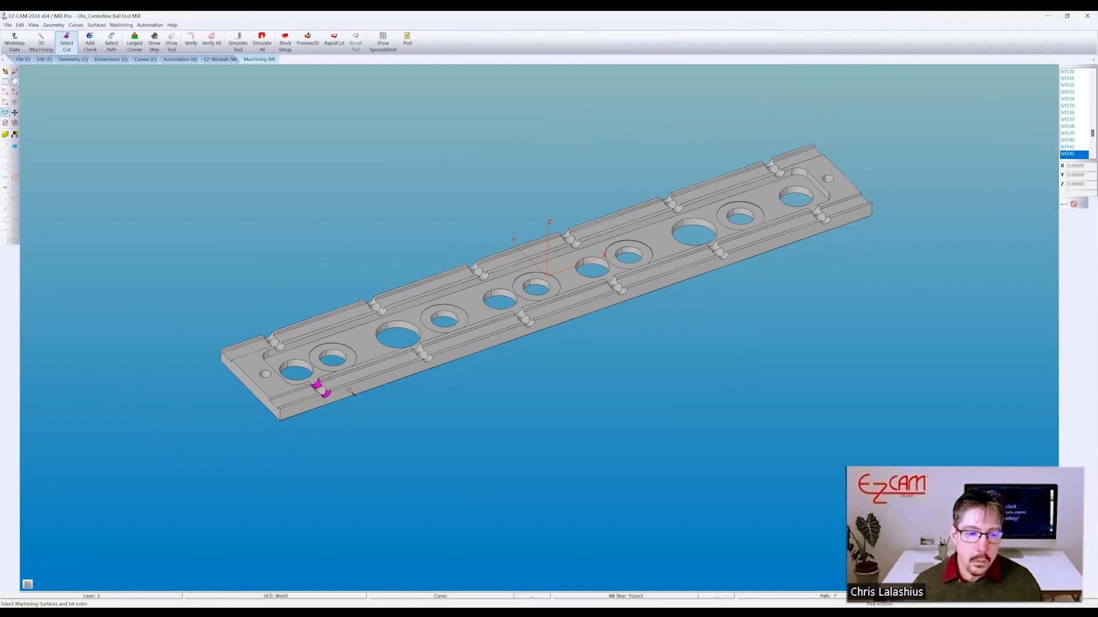
{"action": "scroll", "coordinate": [350, 392], "scroll_direction": "up", "scroll_amount": 3}
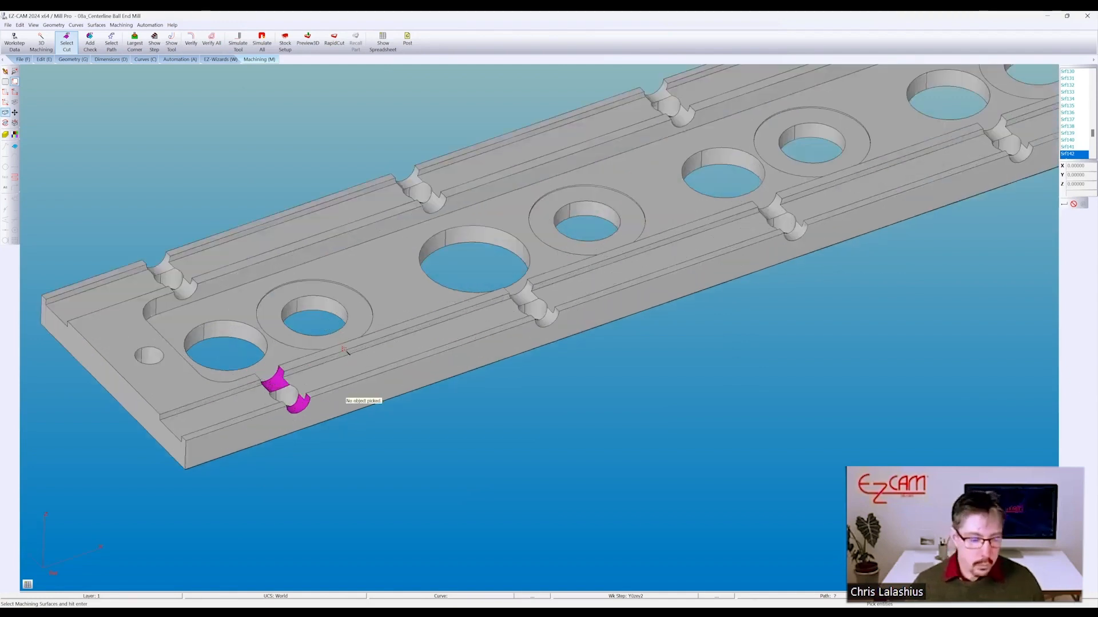
{"action": "key", "text": "Return"}
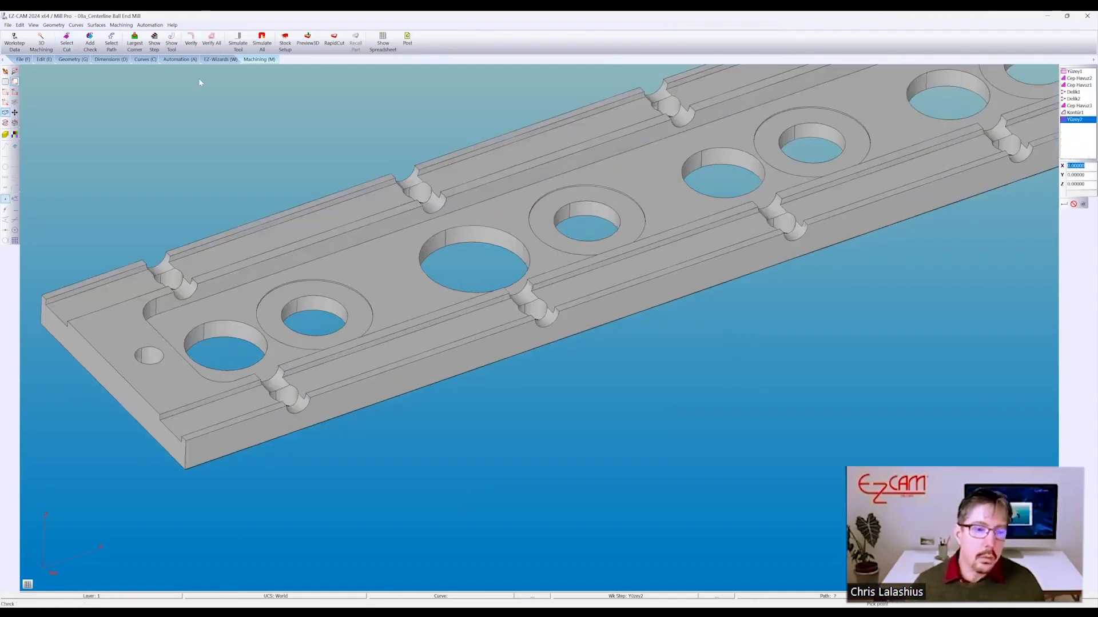
- Examine the verified Yüzey2 ball end mill toolpath through the small cross grooves along both long edges of the plate
{"action": "scroll", "coordinate": [314, 286], "scroll_direction": "up", "scroll_amount": 5}
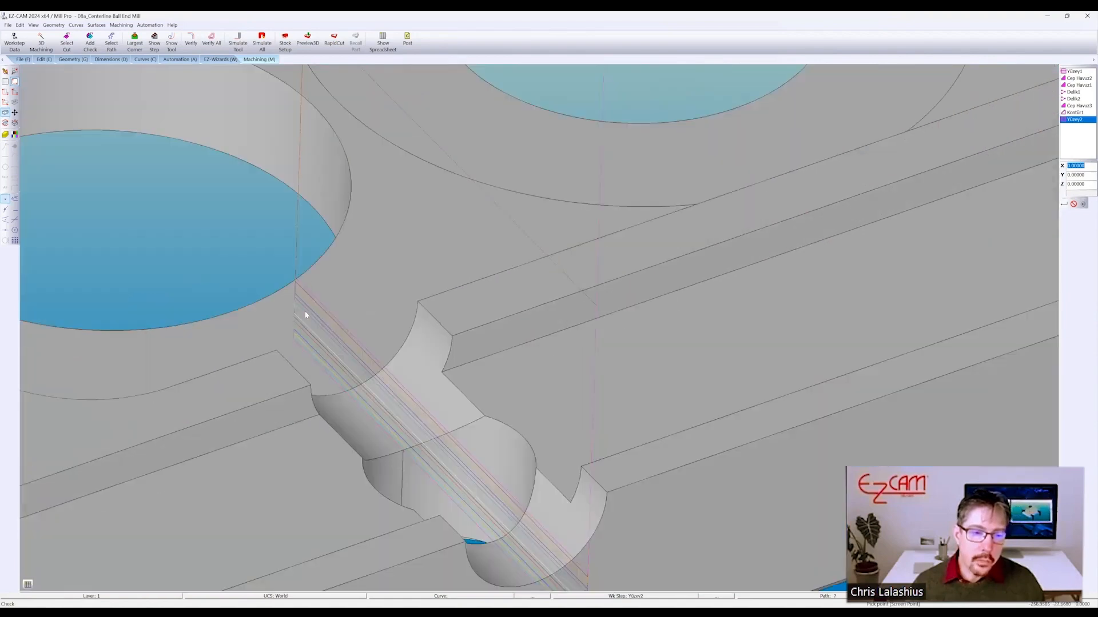
{"action": "scroll", "coordinate": [351, 280], "scroll_direction": "down", "scroll_amount": 5}
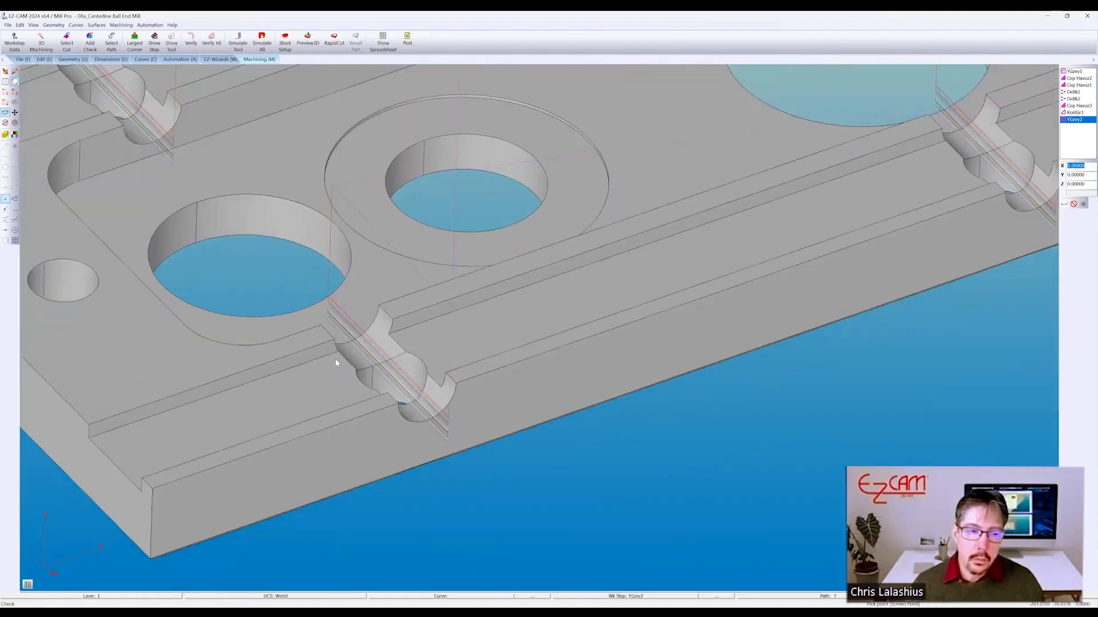
{"action": "scroll", "coordinate": [282, 365], "scroll_direction": "down", "scroll_amount": 8}
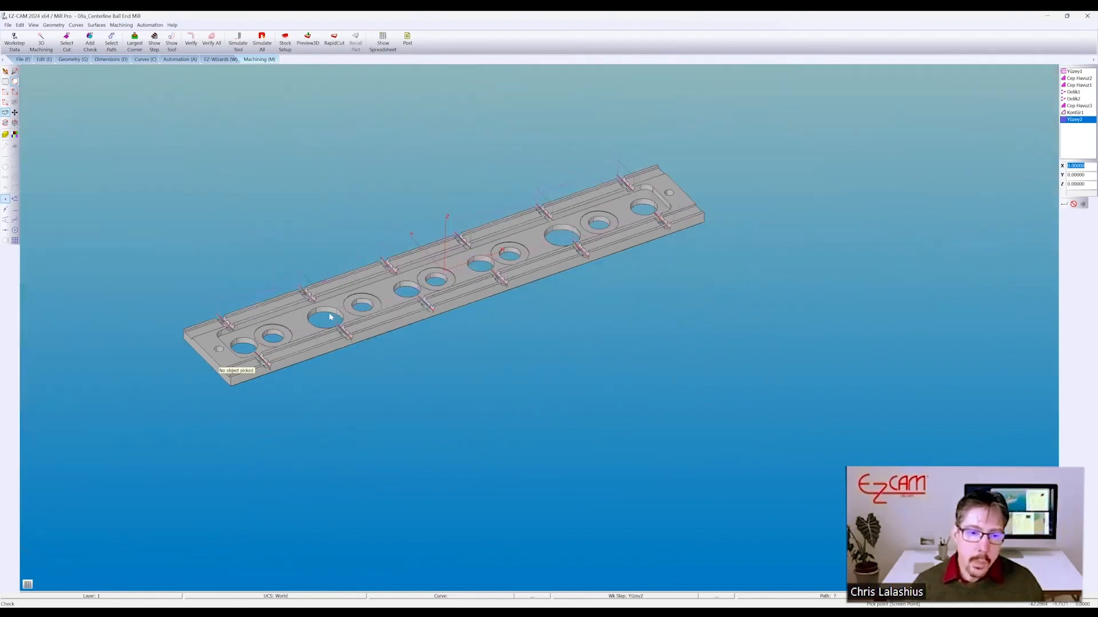
{"action": "scroll", "coordinate": [365, 309], "scroll_direction": "up", "scroll_amount": 5}
{"action": "scroll", "coordinate": [286, 361], "scroll_direction": "down", "scroll_amount": 4}
{"action": "scroll", "coordinate": [191, 427], "scroll_direction": "up", "scroll_amount": 3}
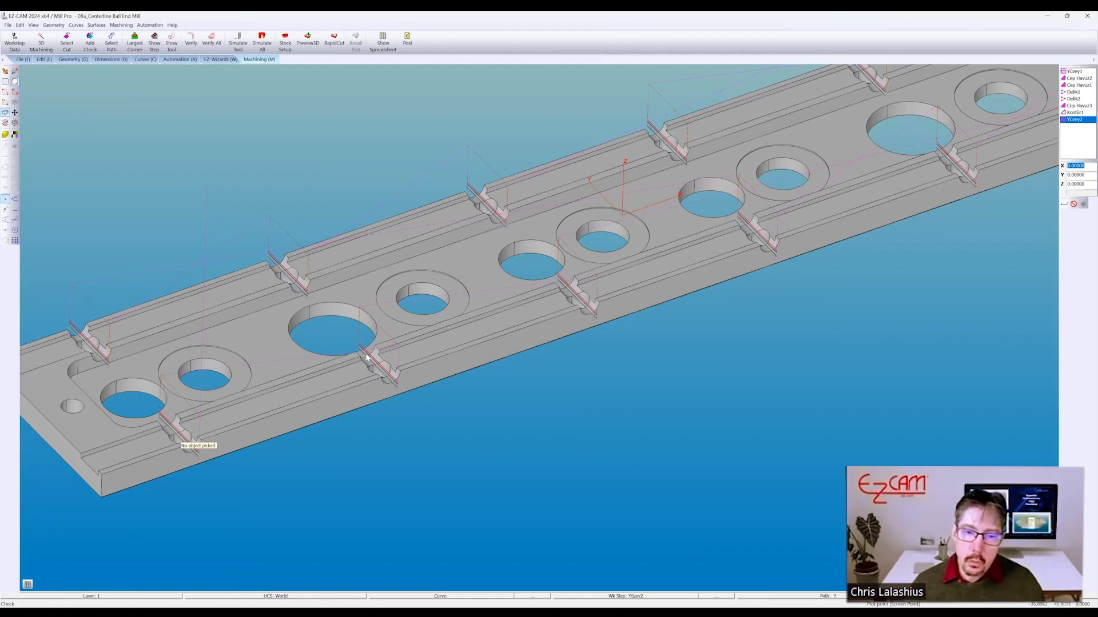
{"action": "scroll", "coordinate": [366, 357], "scroll_direction": "down", "scroll_amount": 4}
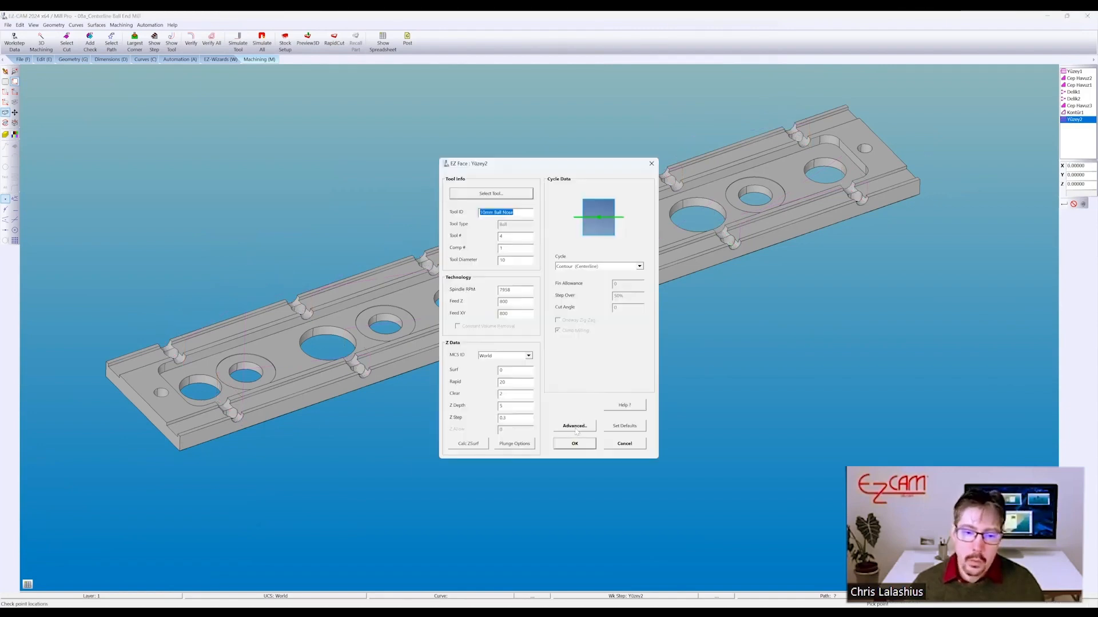
- Review Yüzey2's repeat toolpath settings: the X translation, the Y symmetry and the X symmetry
{"action": "left_click", "coordinate": [575, 426]}
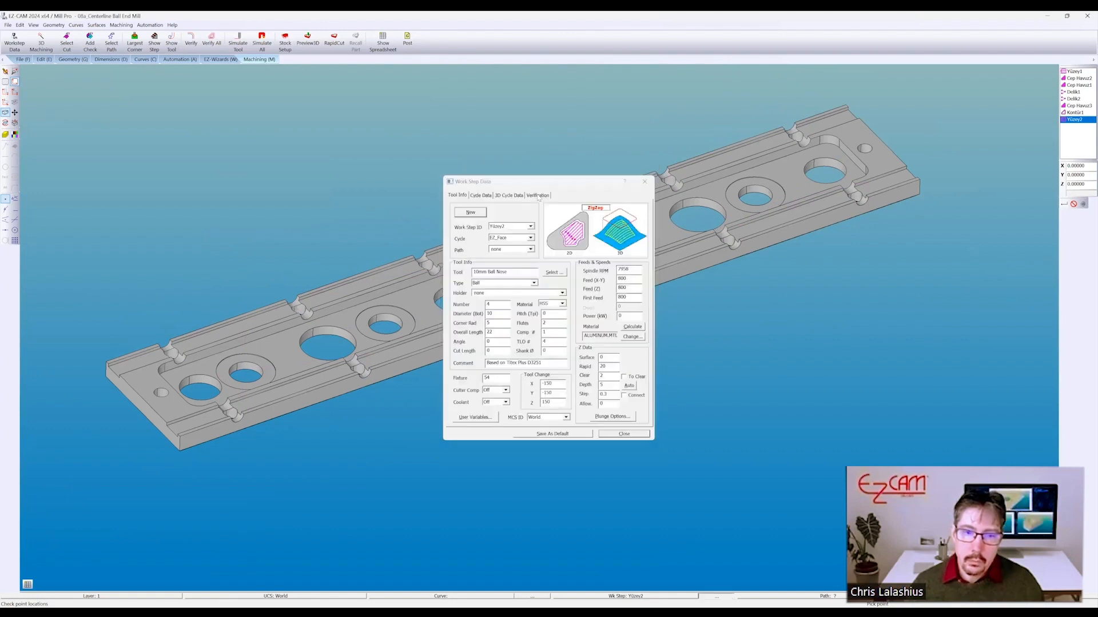
{"action": "left_click", "coordinate": [538, 195]}
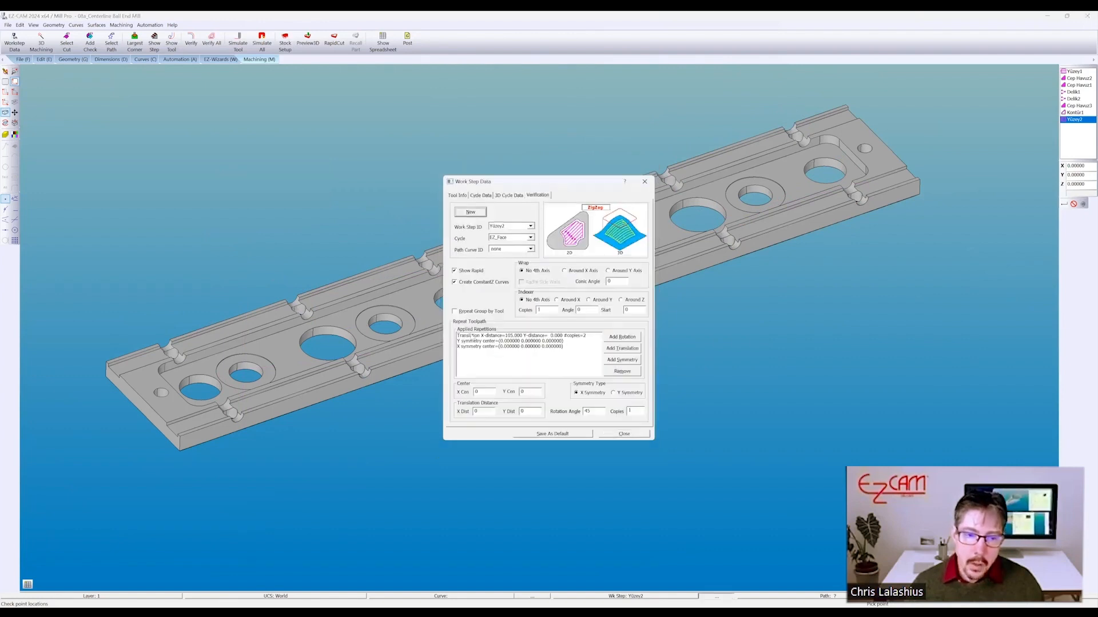
{"action": "left_click", "coordinate": [496, 339]}
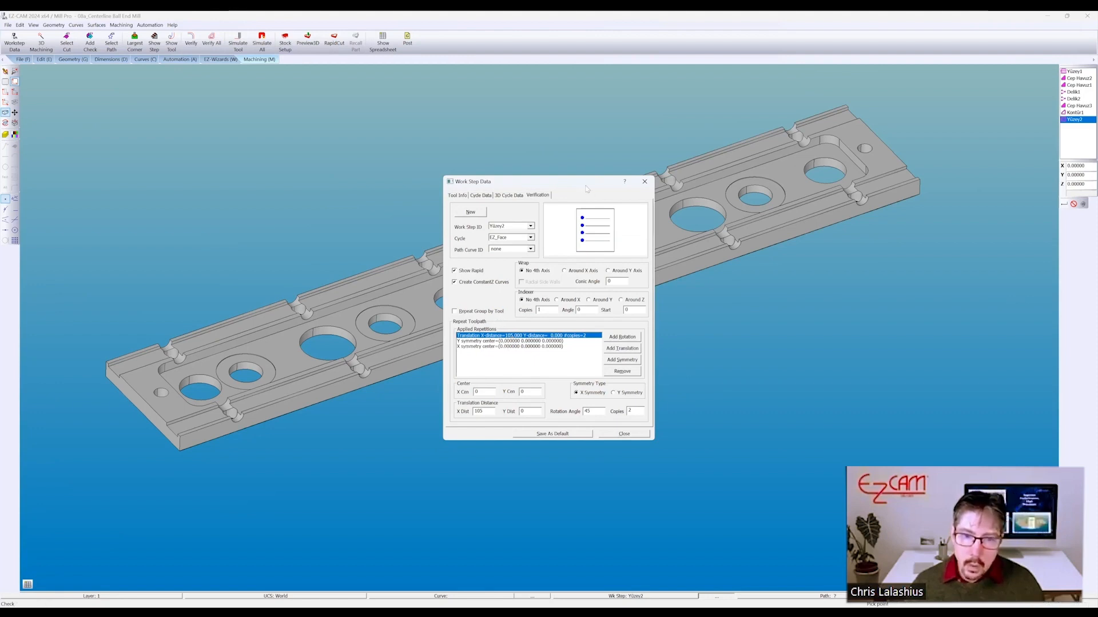
{"action": "left_click_drag", "start_coordinate": [586, 189], "coordinate": [327, 182]}
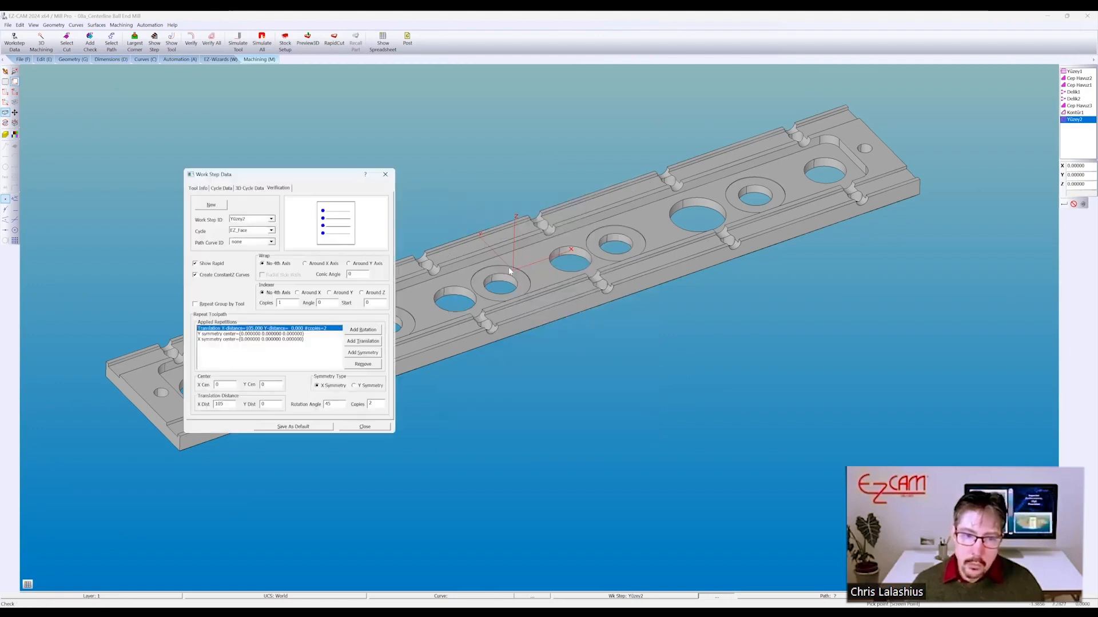
{"action": "left_click", "coordinate": [298, 334]}
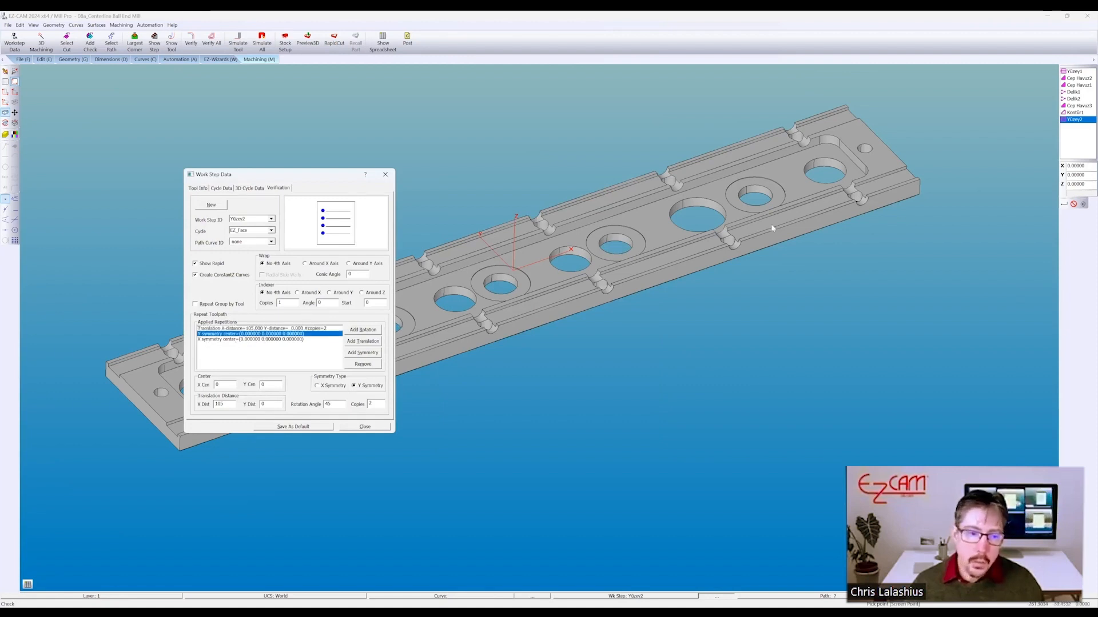
{"action": "left_click", "coordinate": [266, 340]}
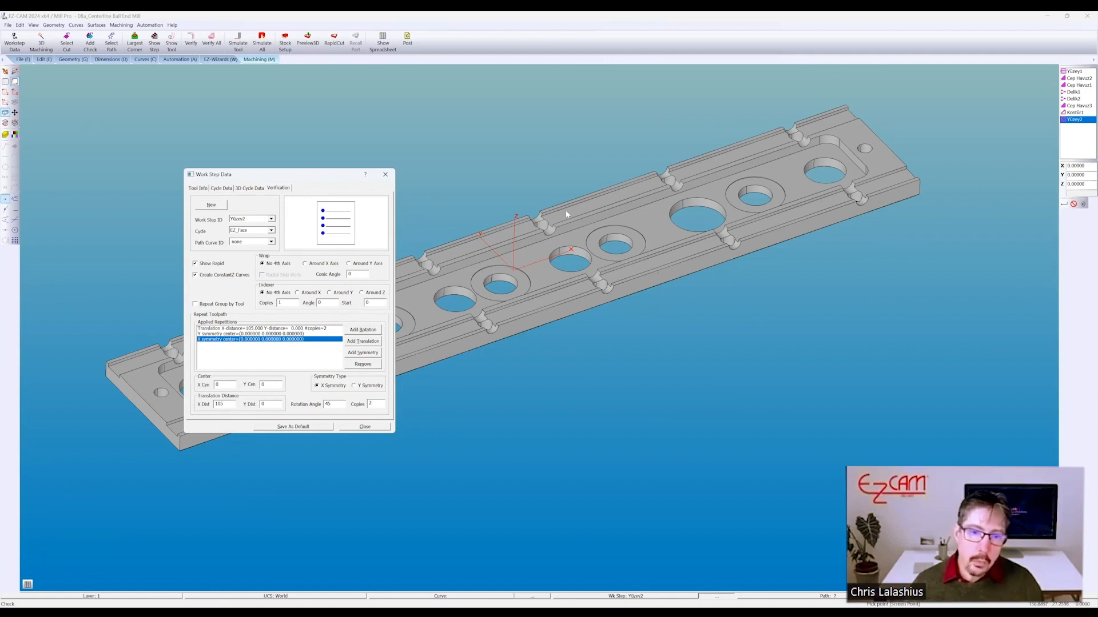
{"action": "left_click", "coordinate": [363, 427]}
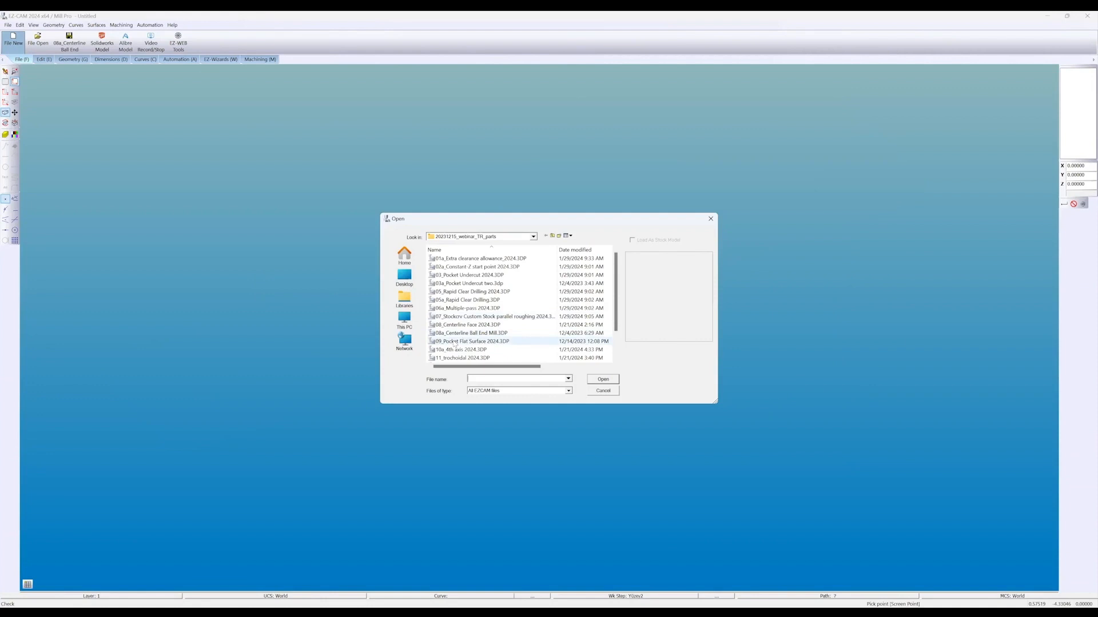
- Open the 09_Pocket Flat Surface 2024.3DP part file and review Kontür1's EZ Contour settings without changing them
{"action": "double_click", "coordinate": [453, 341]}
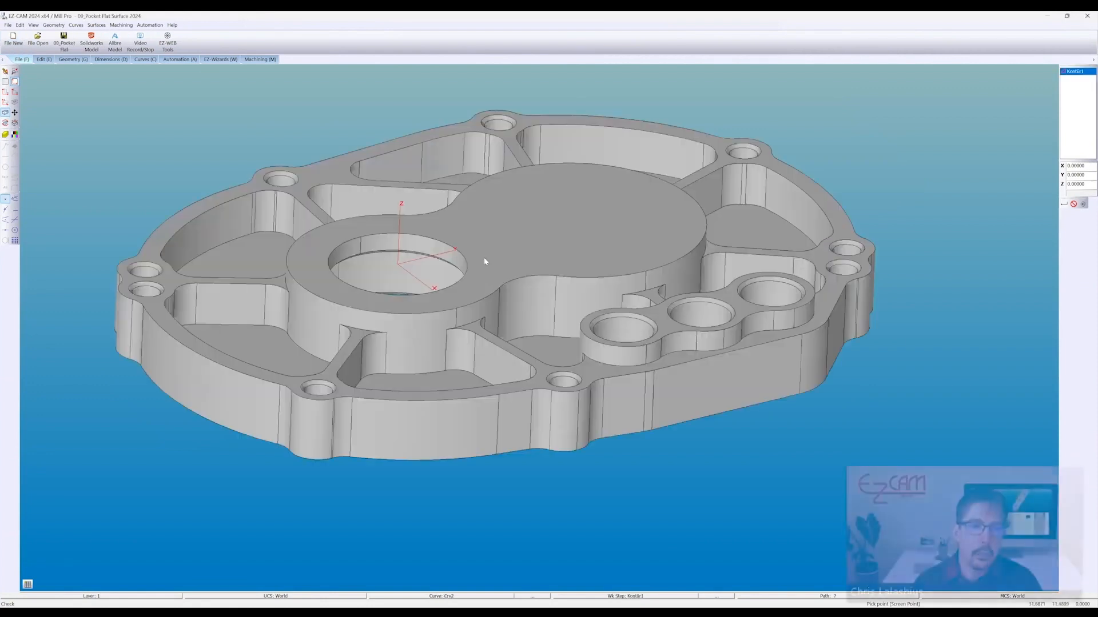
{"action": "left_click", "coordinate": [256, 59]}
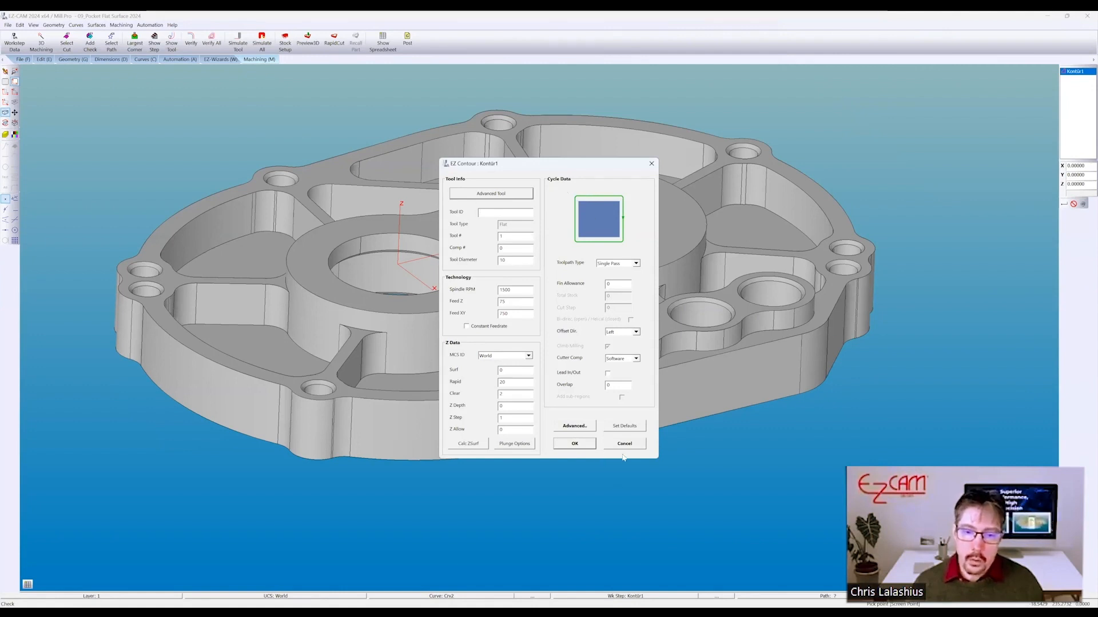
{"action": "left_click", "coordinate": [623, 445]}
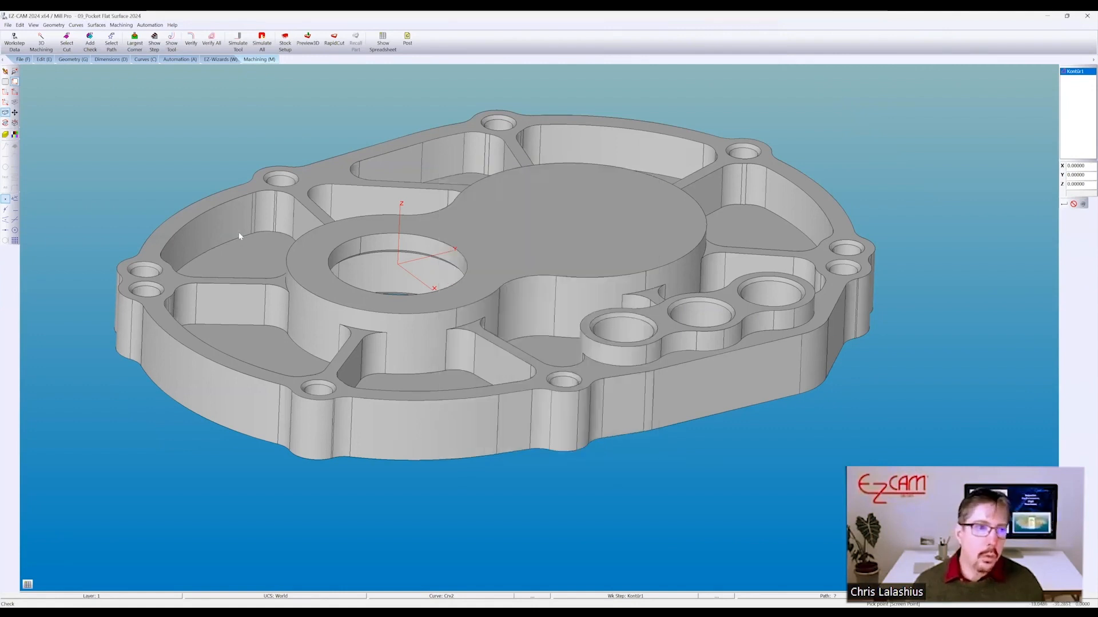
- Select the central boss's side walls as Kontür1's machining surfaces and verify the contour toolpath
{"action": "left_click", "coordinate": [67, 46]}
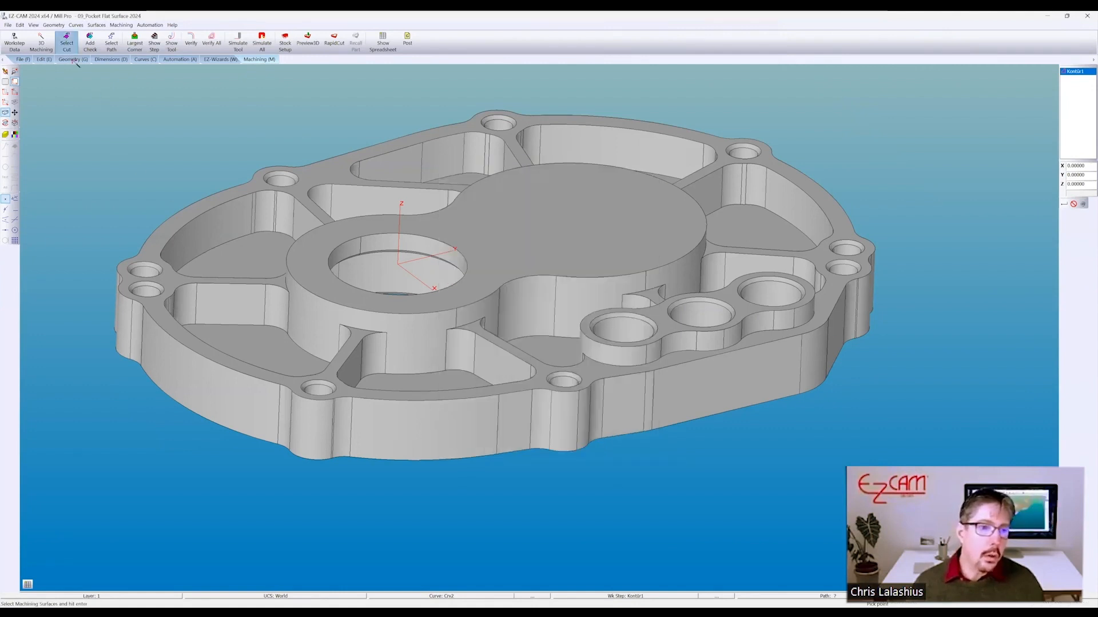
{"action": "left_click", "coordinate": [301, 298]}
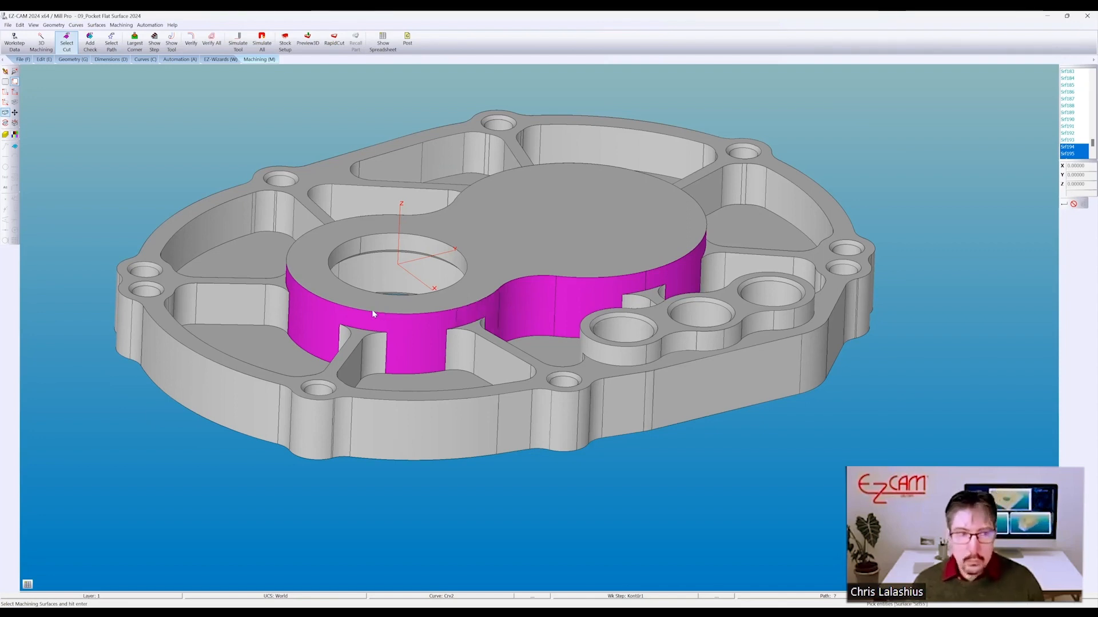
{"action": "key", "text": "Return"}
{"action": "left_click", "coordinate": [211, 41]}
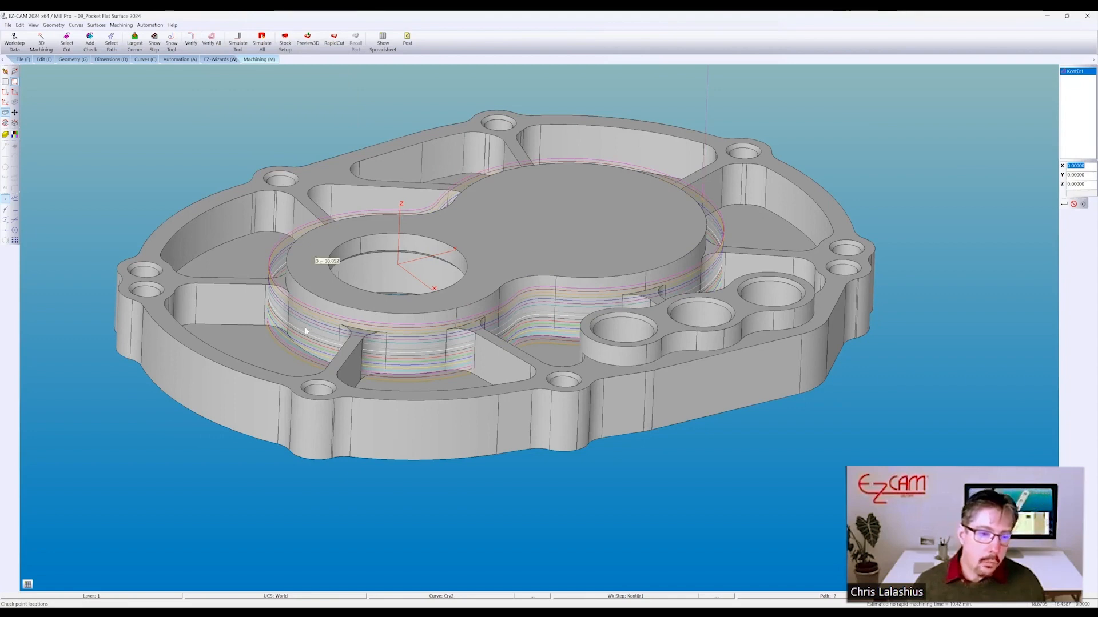
- Add the flat upper face of the outer rim and ribs to Kontür1's machining surfaces and verify the toolpath
{"action": "left_click", "coordinate": [67, 41]}
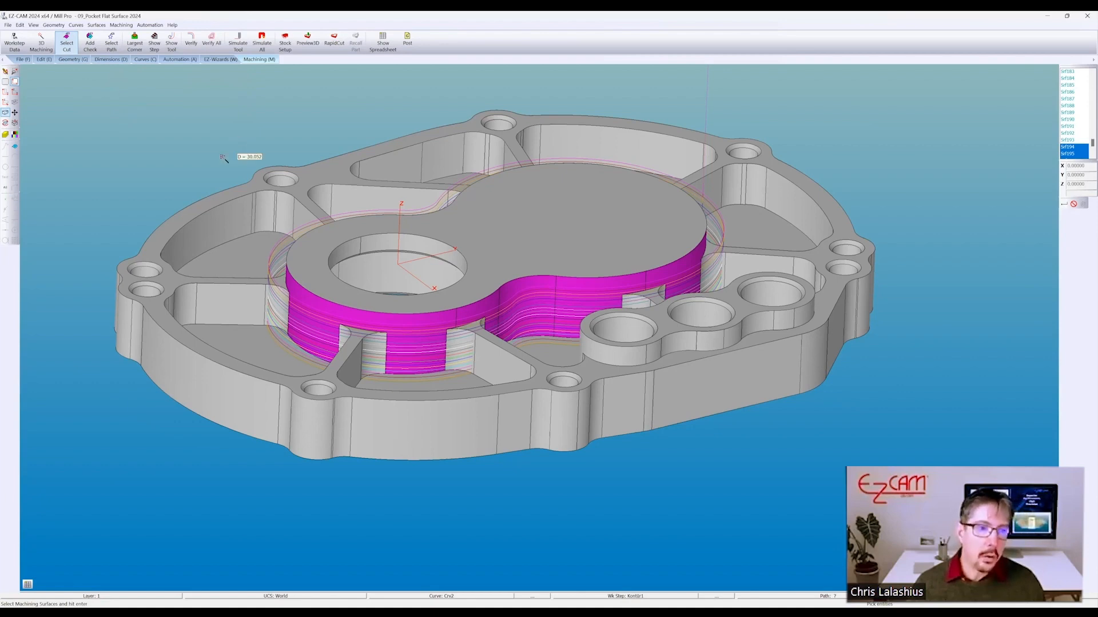
{"action": "left_click", "coordinate": [191, 224]}
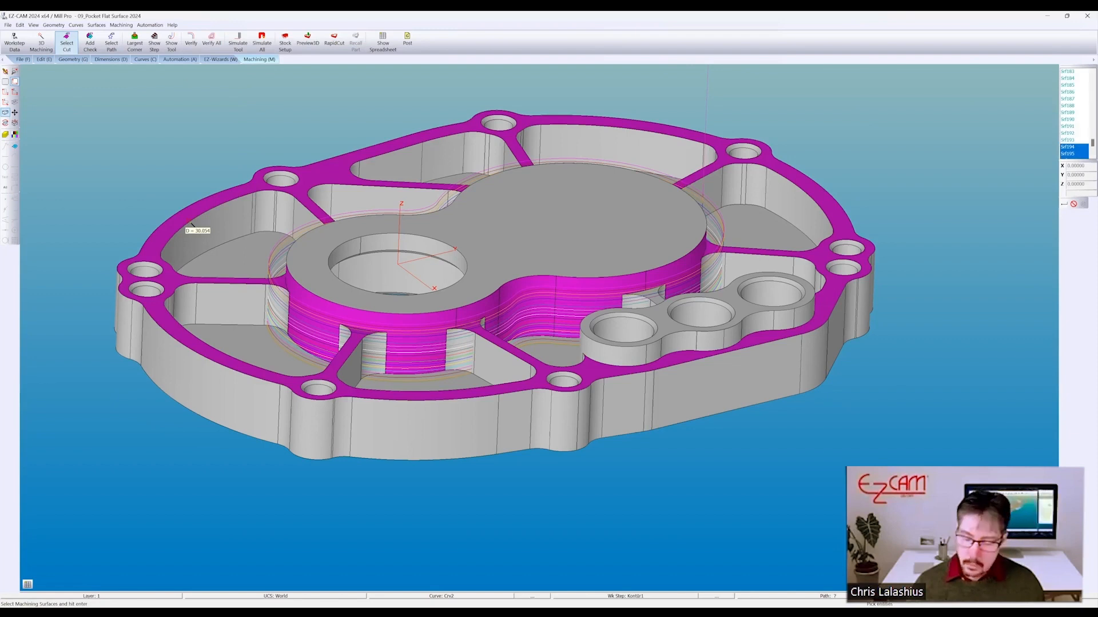
{"action": "key", "text": "Return"}
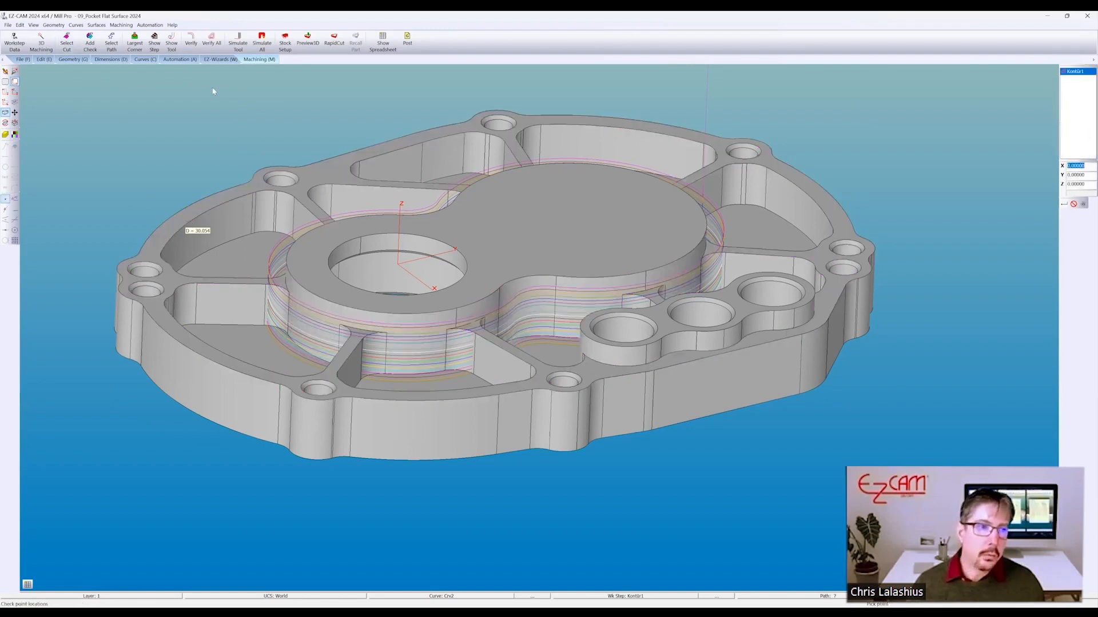
{"action": "left_click", "coordinate": [191, 42]}
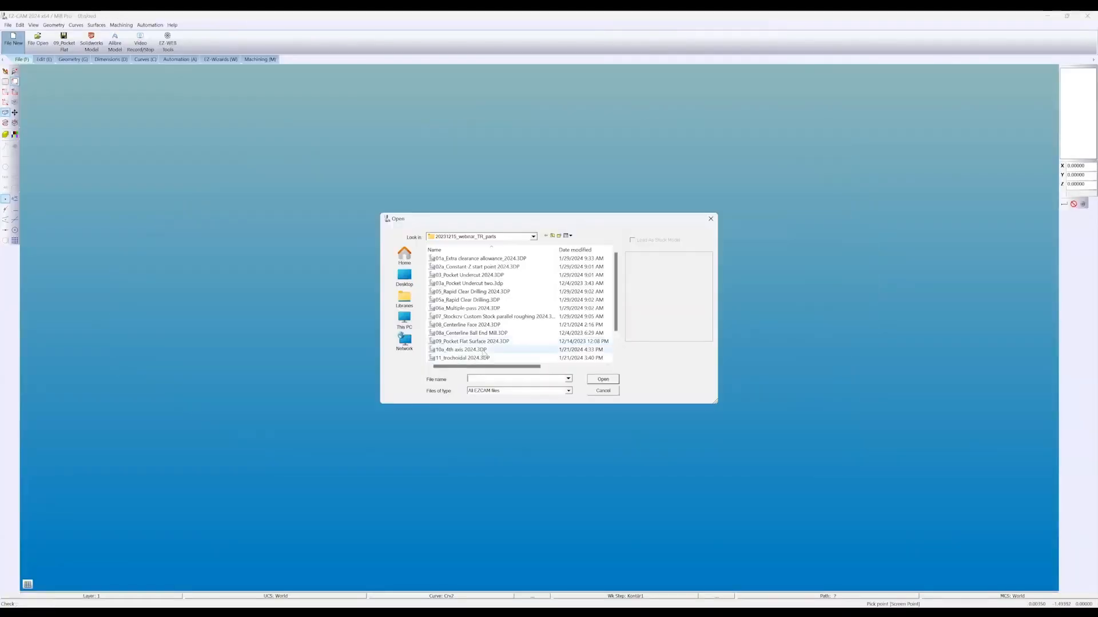
- Open the 10a_4th axis 2024.3DP part file and verify the toolpaths of all its work steps
{"action": "left_click", "coordinate": [482, 349]}
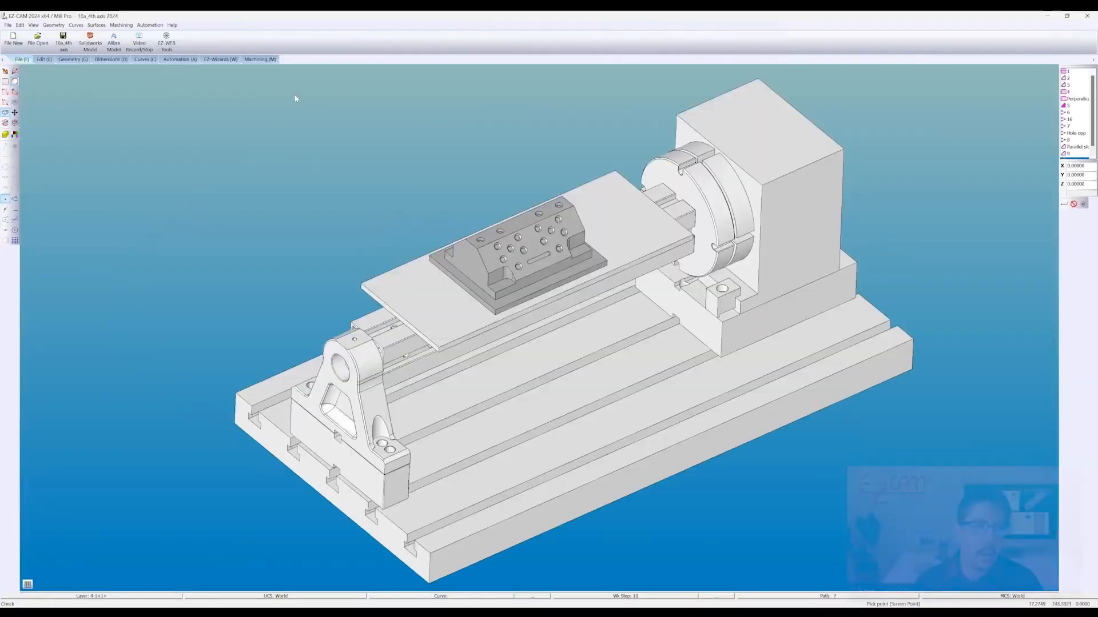
{"action": "left_click", "coordinate": [251, 59]}
{"action": "left_click", "coordinate": [211, 41]}
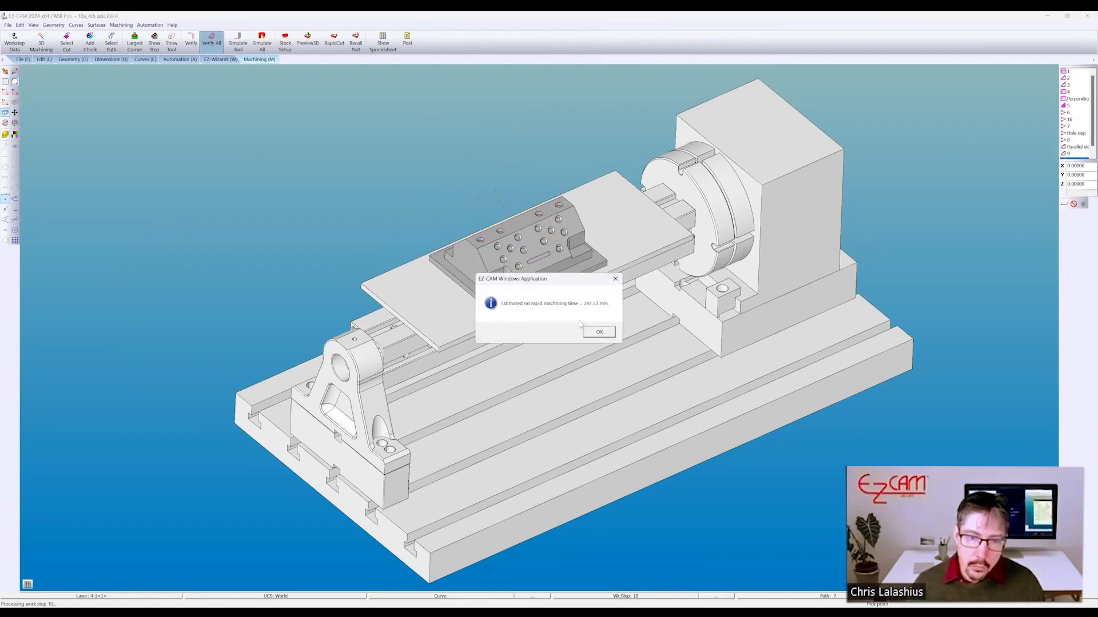
{"action": "left_click", "coordinate": [589, 333]}
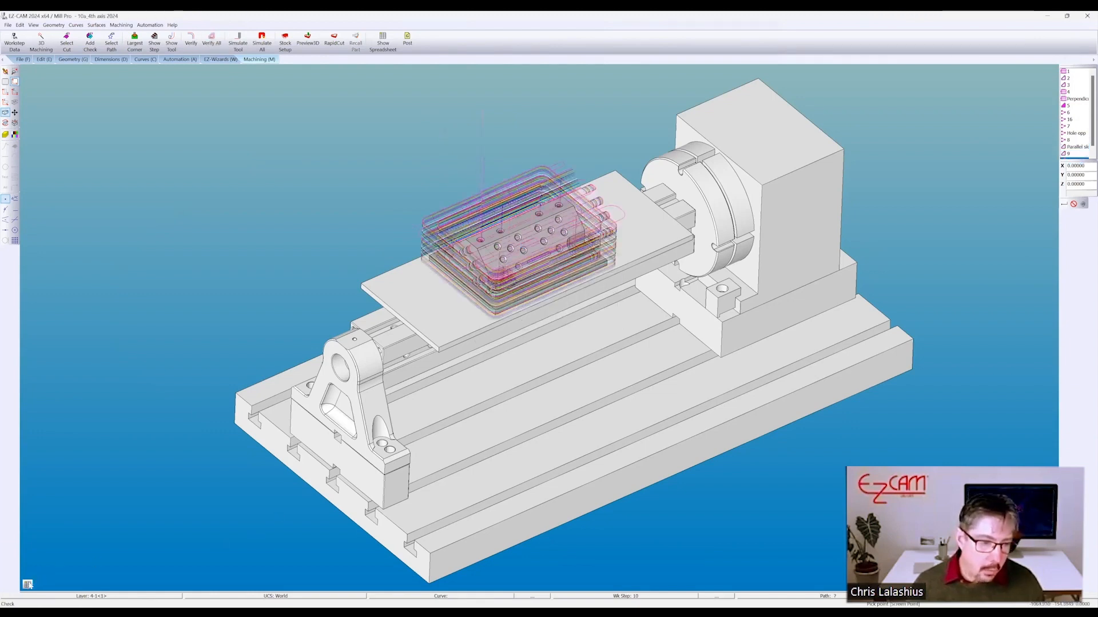
- Review the MCS column in the work step spreadsheet and verify the Hole opp drilling toolpath
{"action": "left_click", "coordinate": [383, 42]}
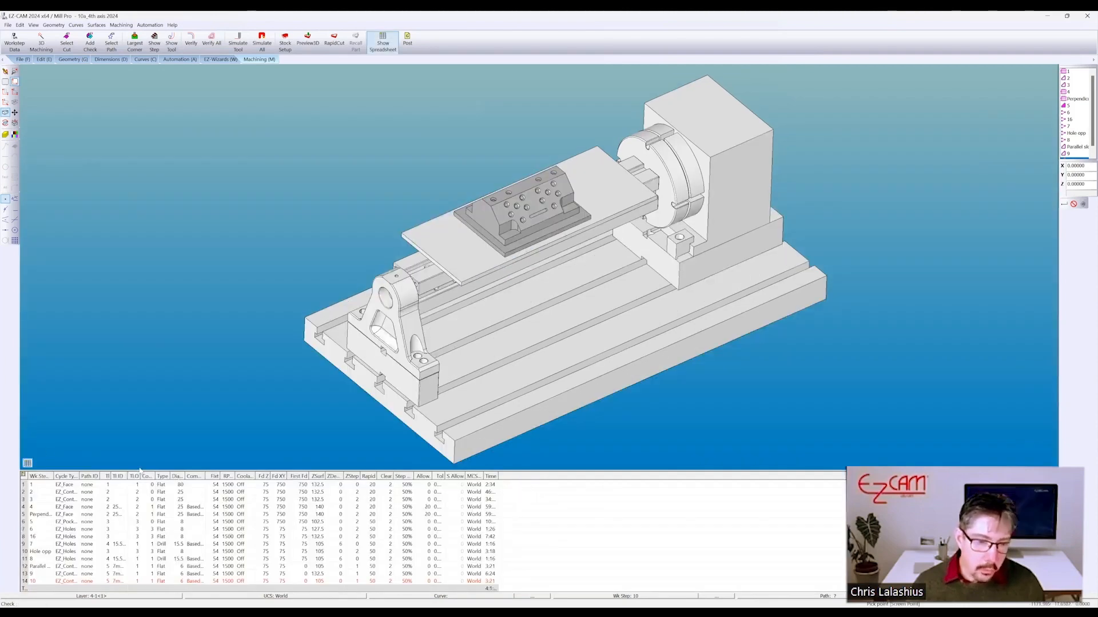
{"action": "left_click", "coordinate": [474, 476]}
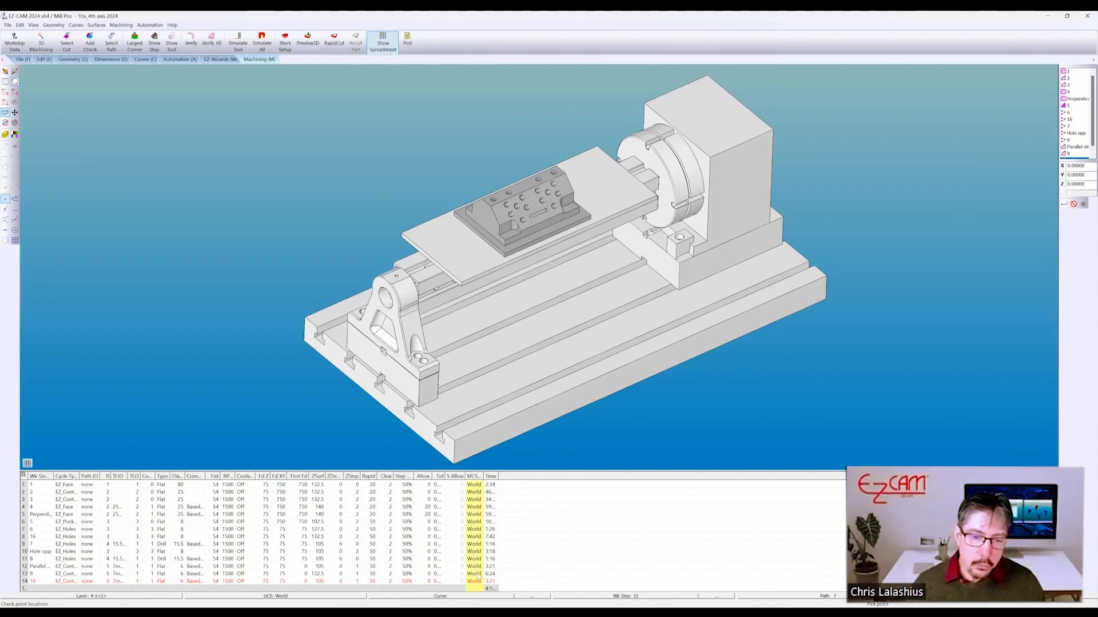
{"action": "left_click", "coordinate": [27, 463]}
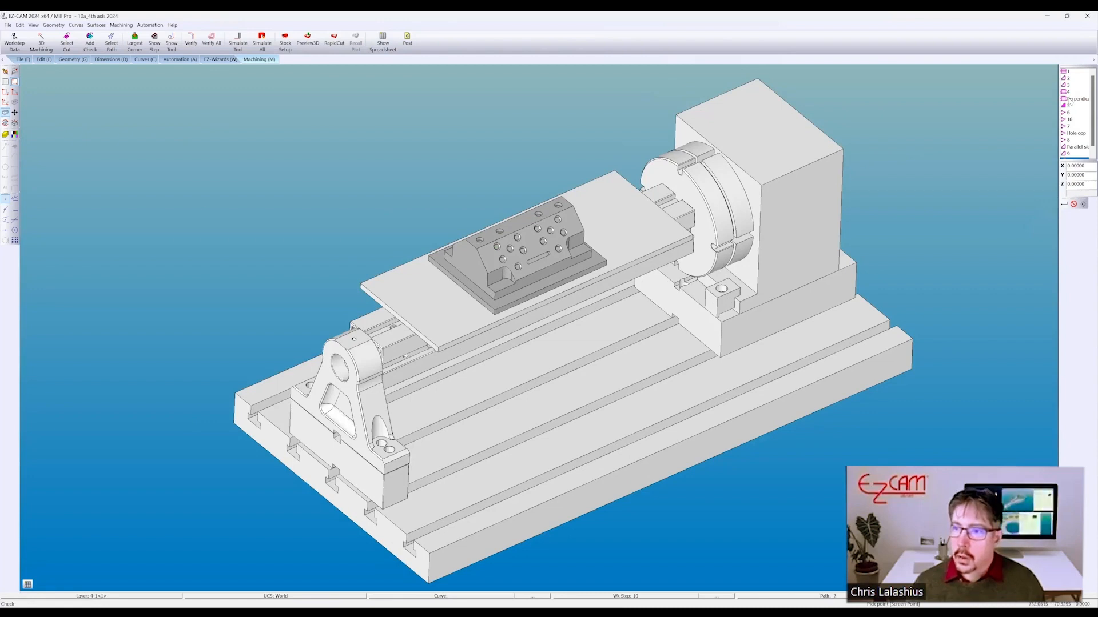
{"action": "left_click", "coordinate": [191, 43]}
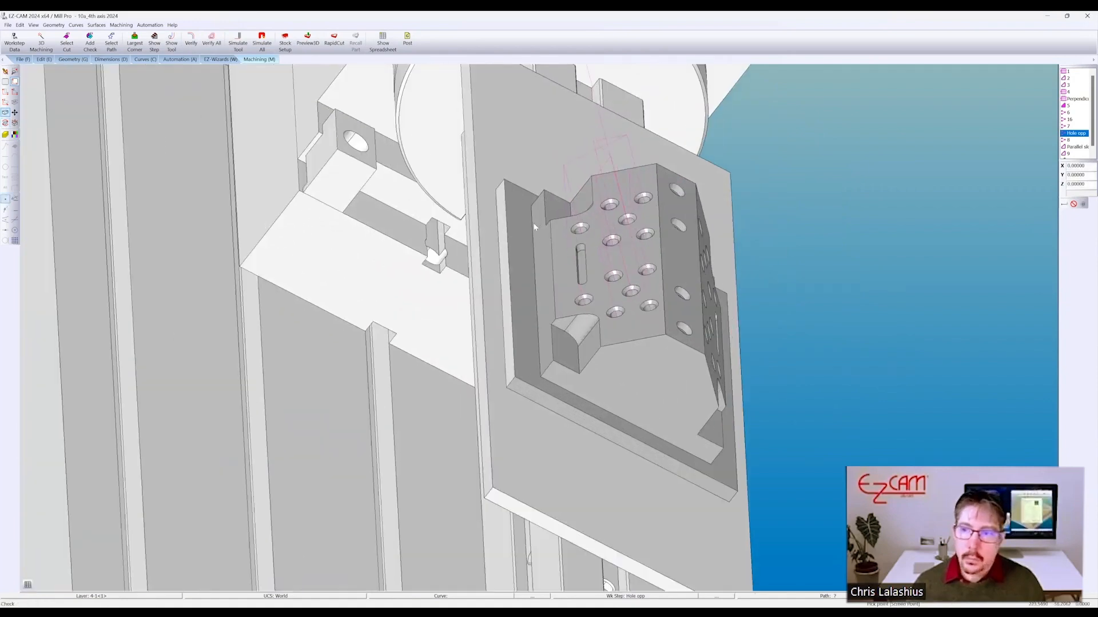
- Verify the Perpendicular work step and examine its toolpath on the angled face from several viewpoints
{"action": "middle_click_drag", "start_coordinate": [534, 219], "coordinate": [922, 192]}
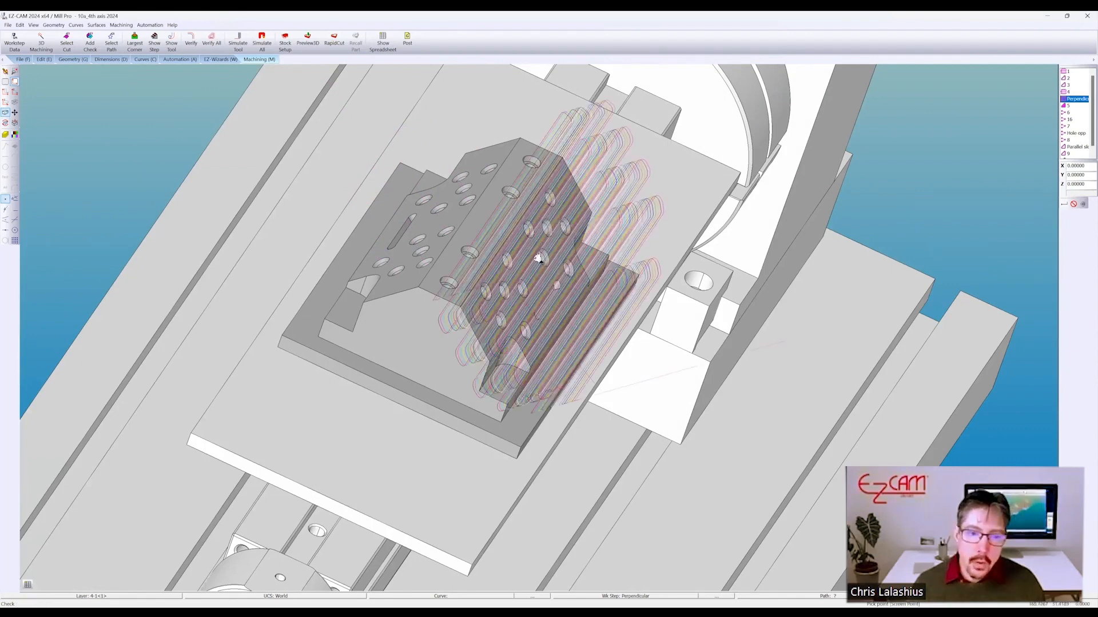
{"action": "middle_click_drag", "start_coordinate": [422, 112], "coordinate": [540, 307]}
{"action": "scroll", "coordinate": [540, 307], "scroll_direction": "down", "scroll_amount": 3}
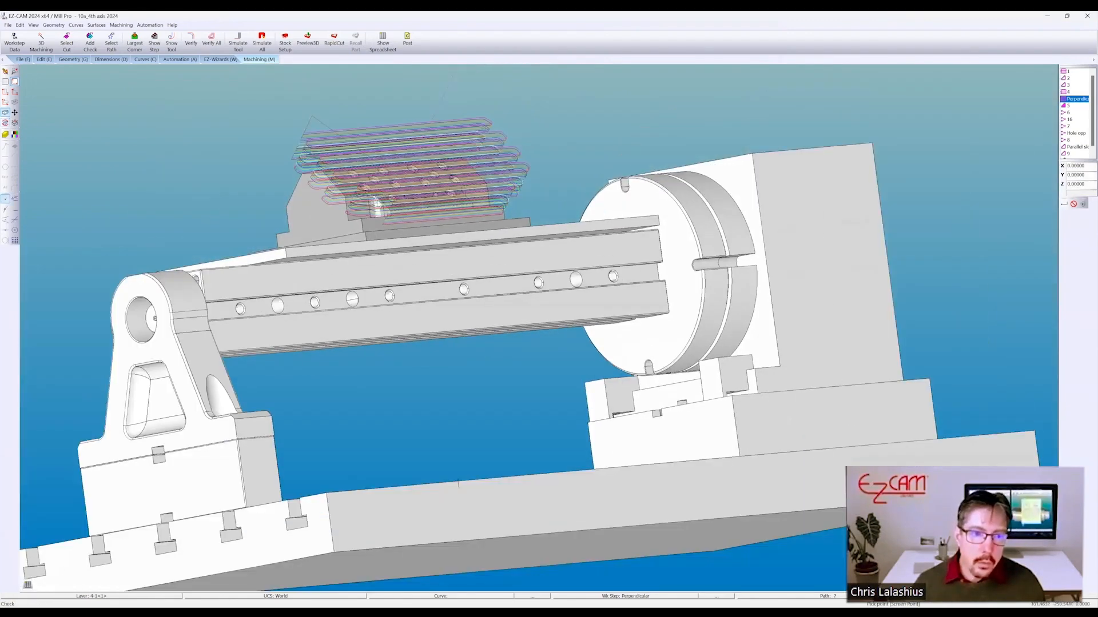
{"action": "middle_click_drag", "start_coordinate": [362, 171], "coordinate": [412, 206]}
{"action": "mouse_move", "coordinate": [480, 256]}
{"action": "middle_mouse_down"}
{"action": "mouse_move", "coordinate": [452, 236]}
{"action": "mouse_move", "coordinate": [470, 249]}
{"action": "middle_mouse_up"}
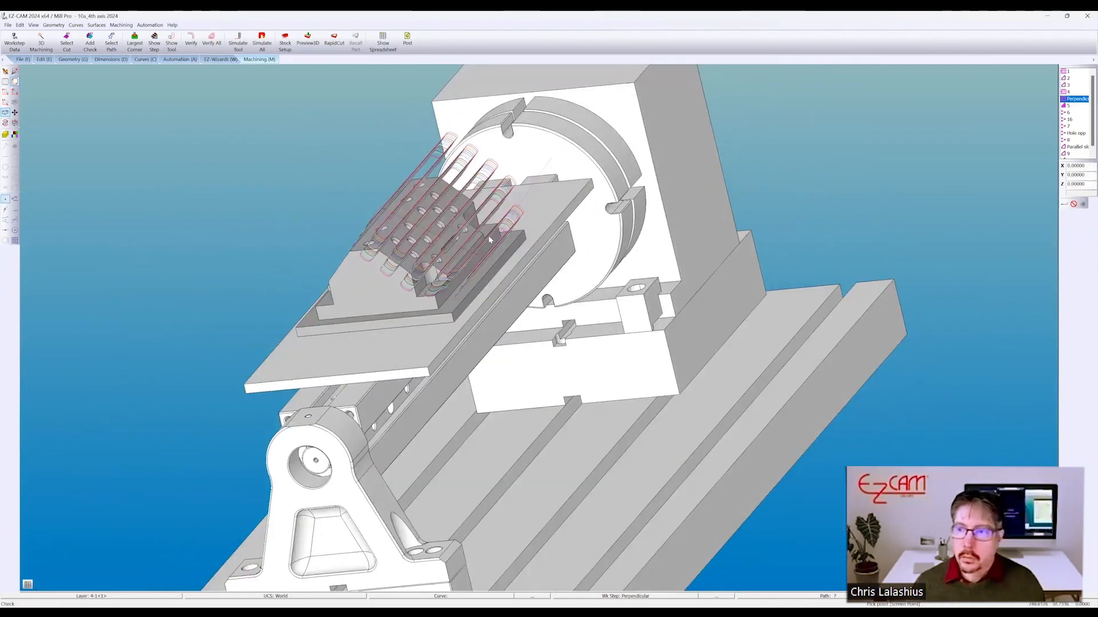
- Verify the Parallel slot work step and examine its toolpath in the slot on the angled face
{"action": "left_click", "coordinate": [1076, 147]}
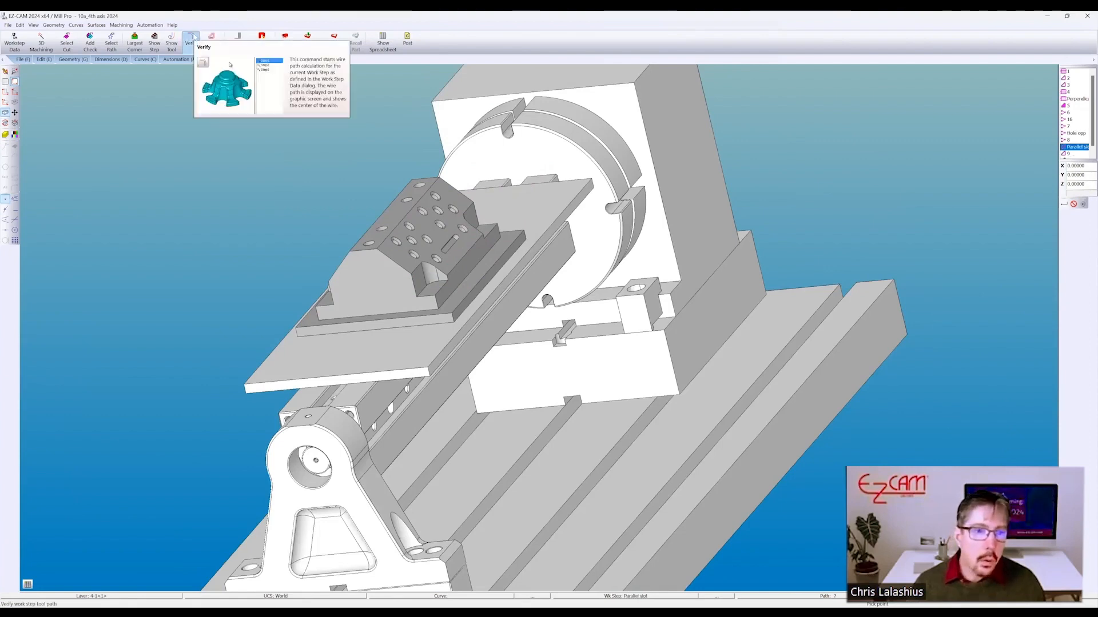
{"action": "scroll", "coordinate": [447, 243], "scroll_direction": "up", "scroll_amount": 1}
{"action": "scroll", "coordinate": [447, 243], "scroll_direction": "up", "scroll_amount": 1}
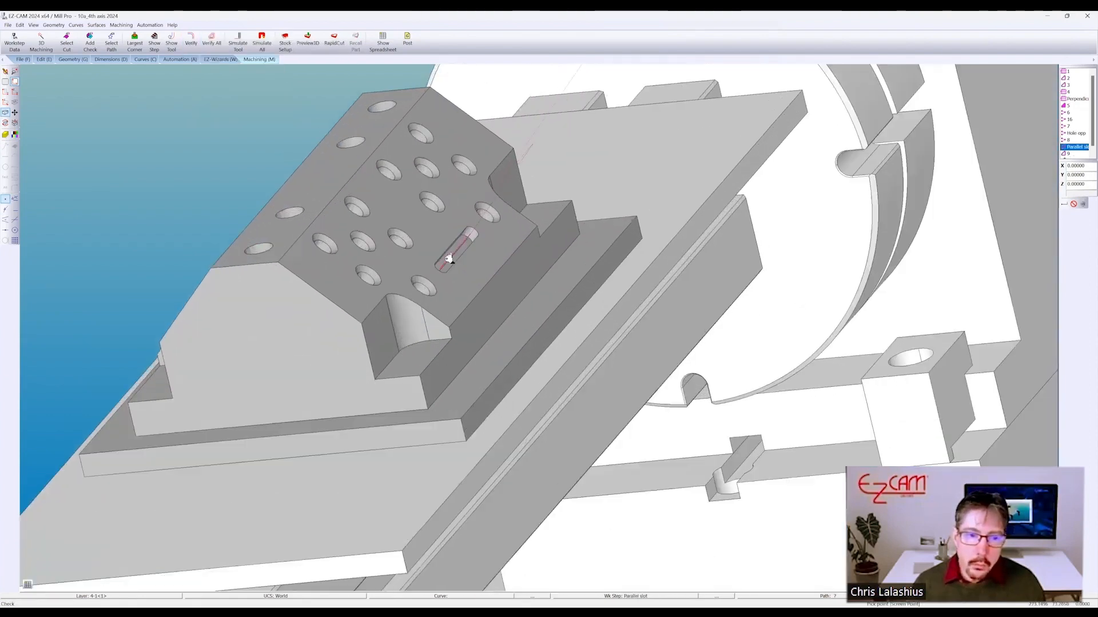
{"action": "scroll", "coordinate": [410, 265], "scroll_direction": "up", "scroll_amount": 1}
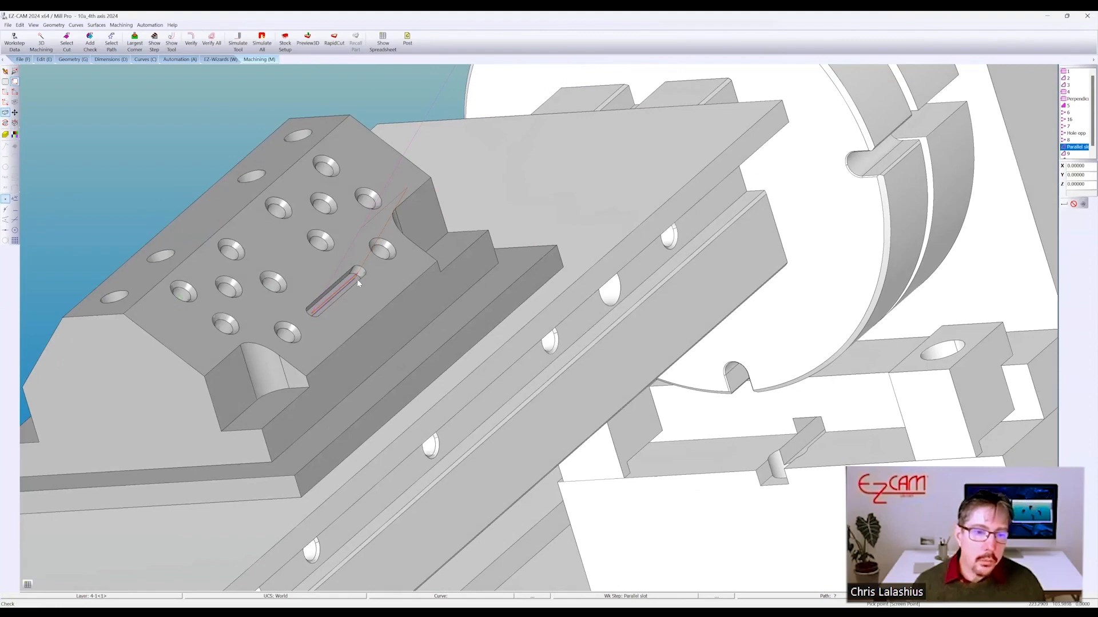
{"action": "scroll", "coordinate": [433, 215], "scroll_direction": "down", "scroll_amount": 3}
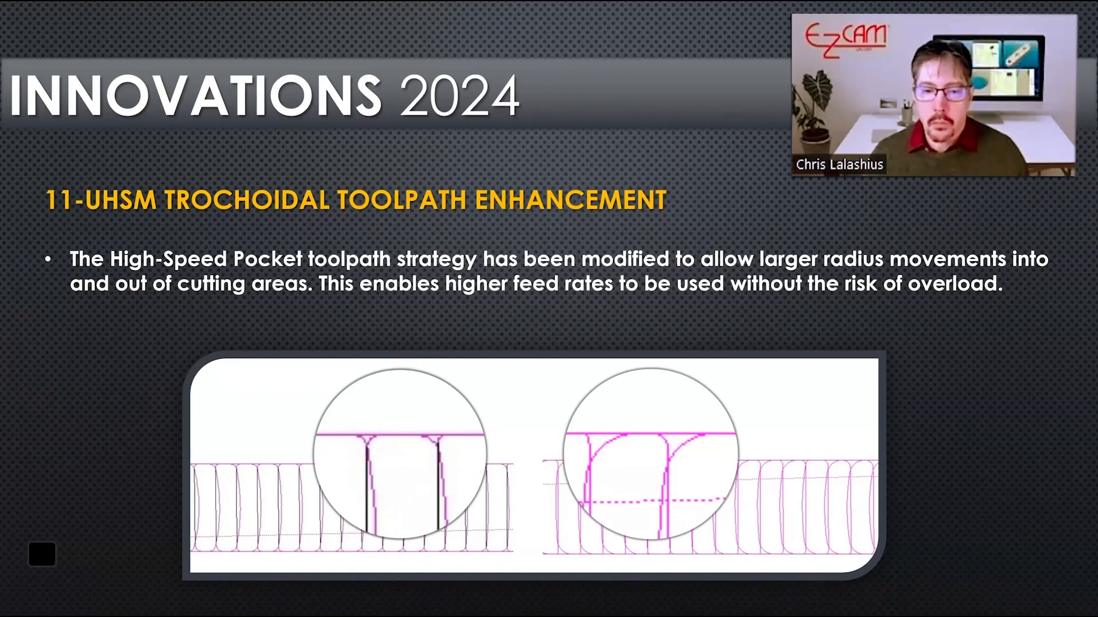
{"action": "key", "text": "Right"}
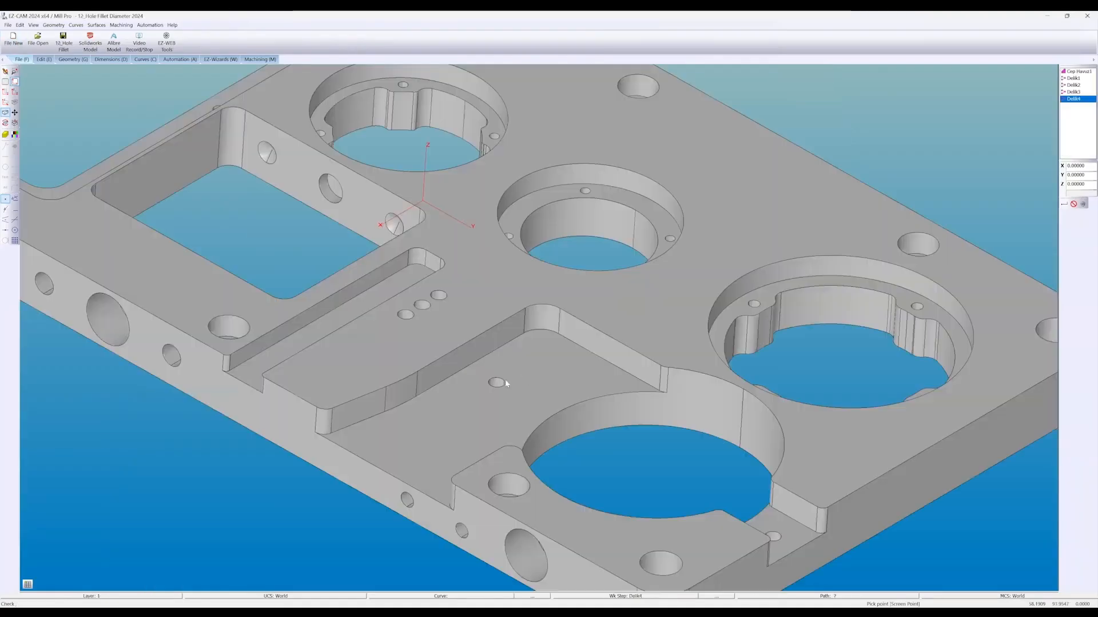
- Pick the small hole at the end of the row of three and apply its diameter as Delik1's tool diameter
{"action": "left_click", "coordinate": [436, 298]}
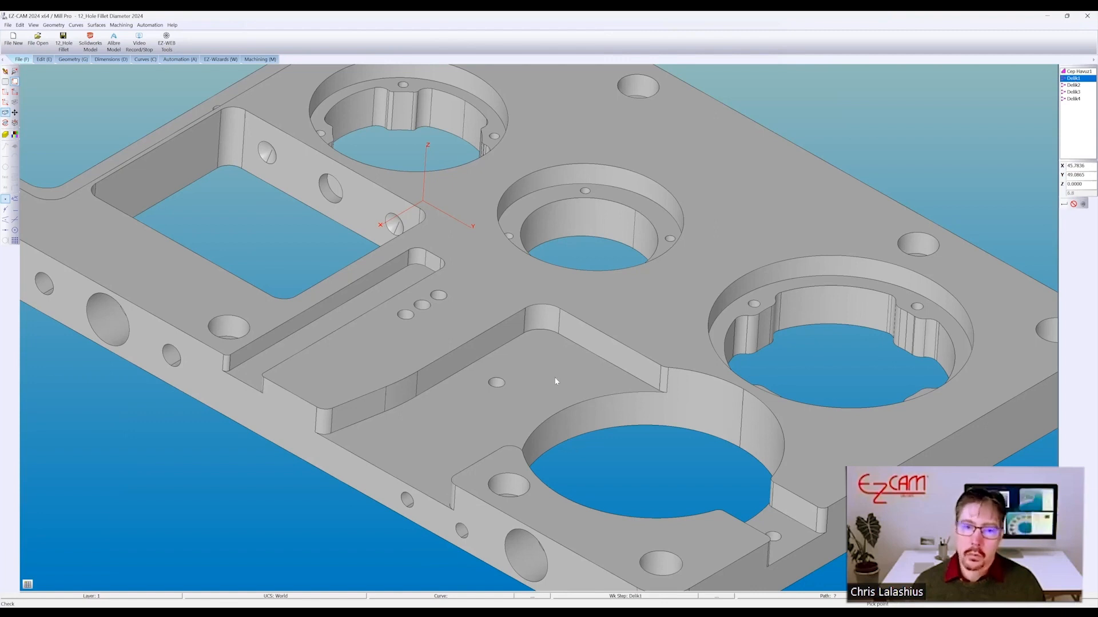
{"action": "left_click", "coordinate": [490, 261]}
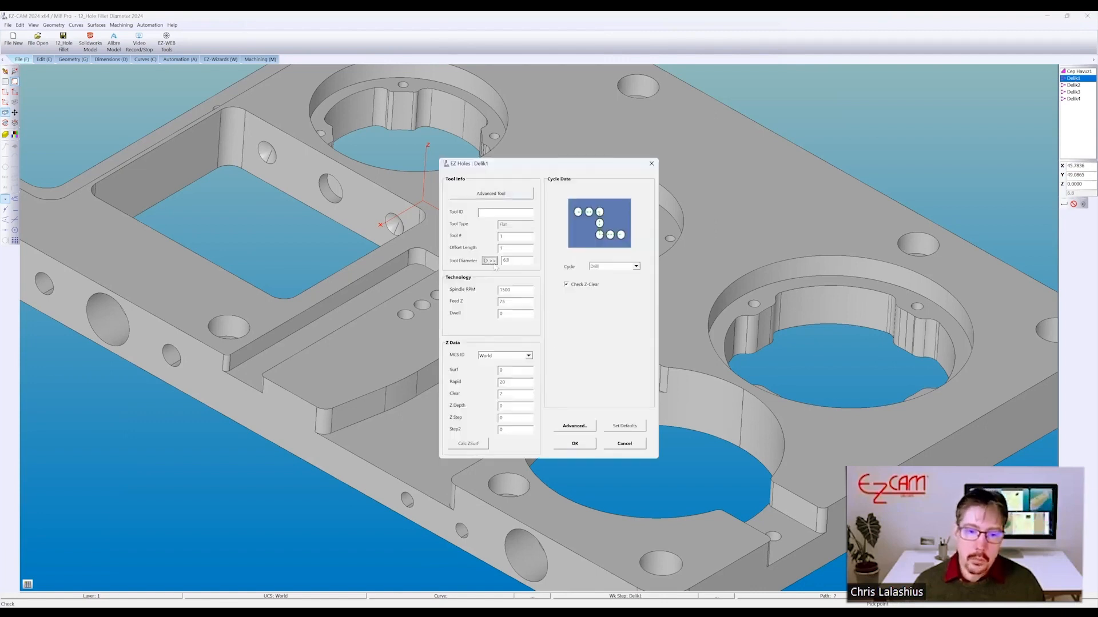
{"action": "left_click", "coordinate": [575, 444]}
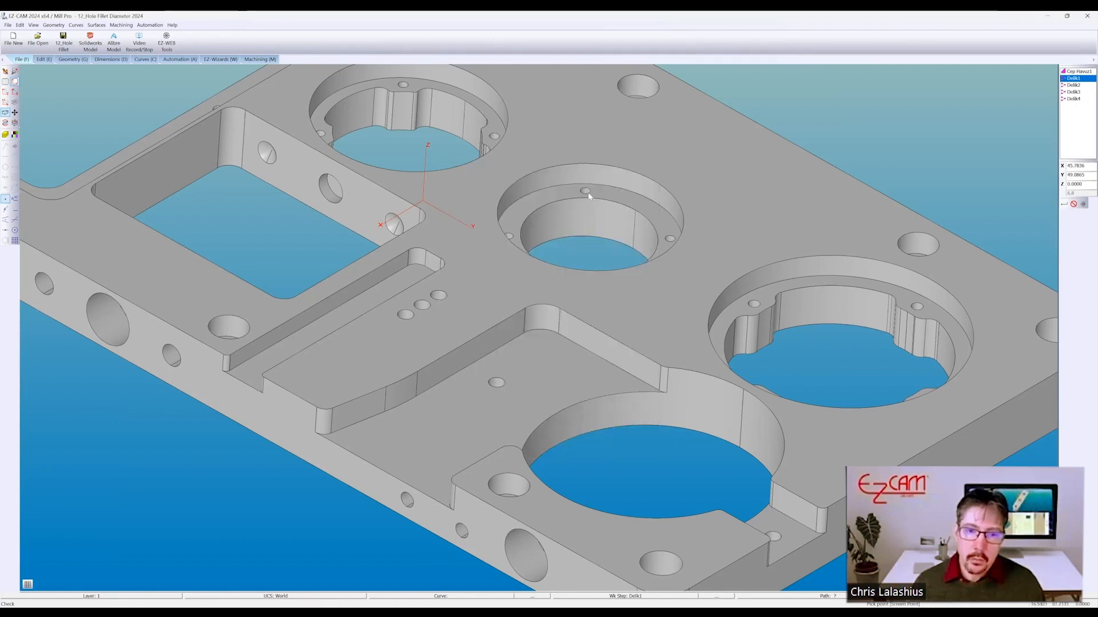
- Apply the diameter of the small hole in the central ring as Delik3's tool diameter, and pick the corner fillet of the narrow slot
{"action": "left_click", "coordinate": [585, 192]}
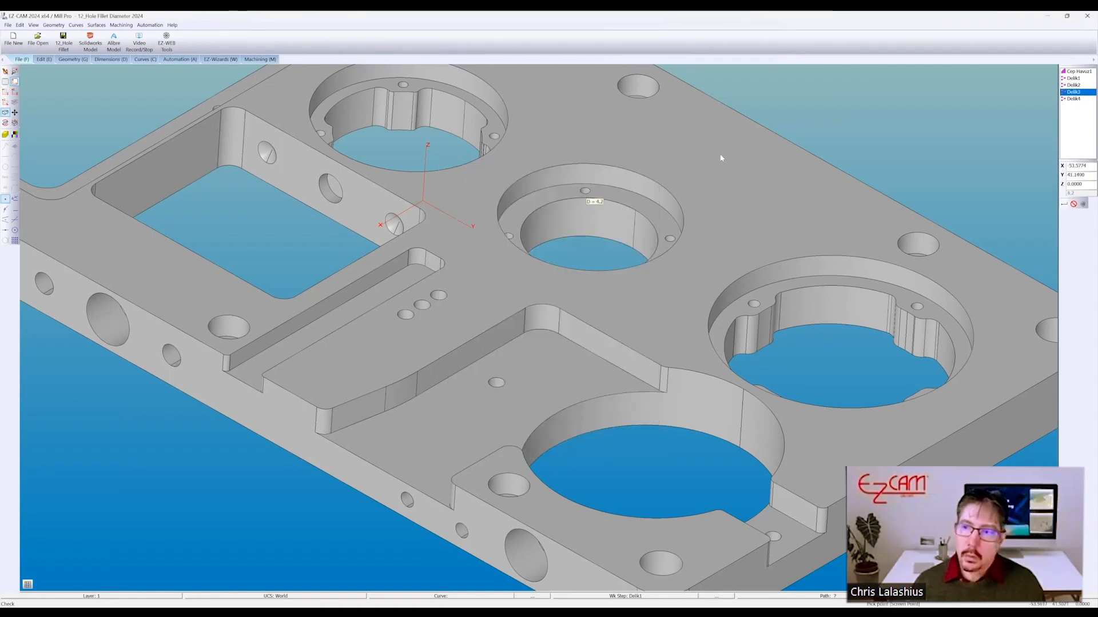
{"action": "double_click", "coordinate": [1074, 94]}
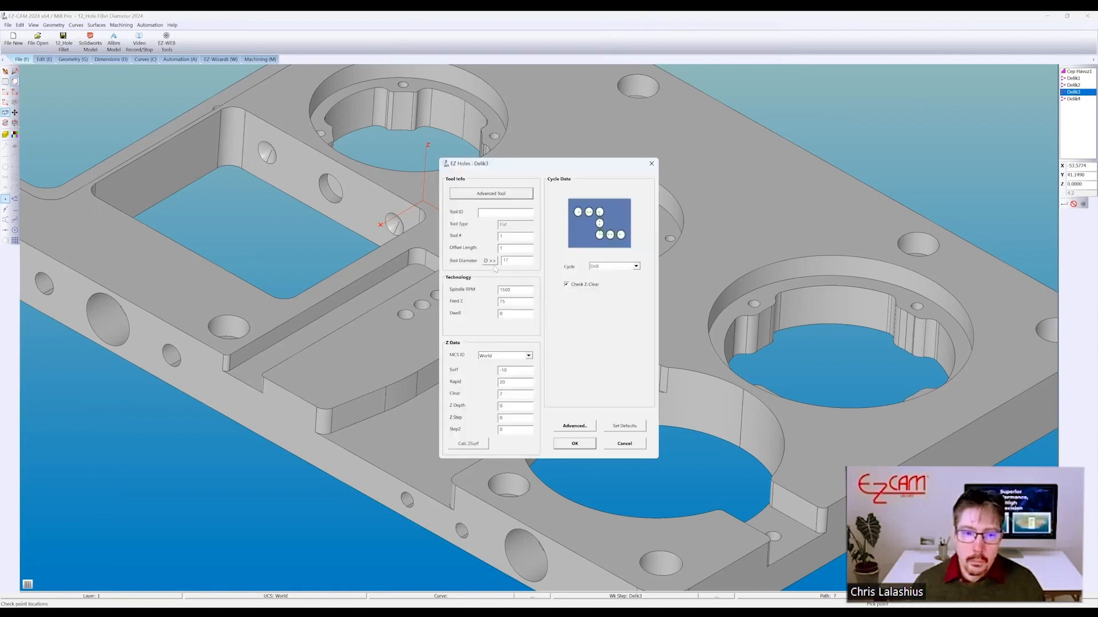
{"action": "left_click", "coordinate": [489, 261]}
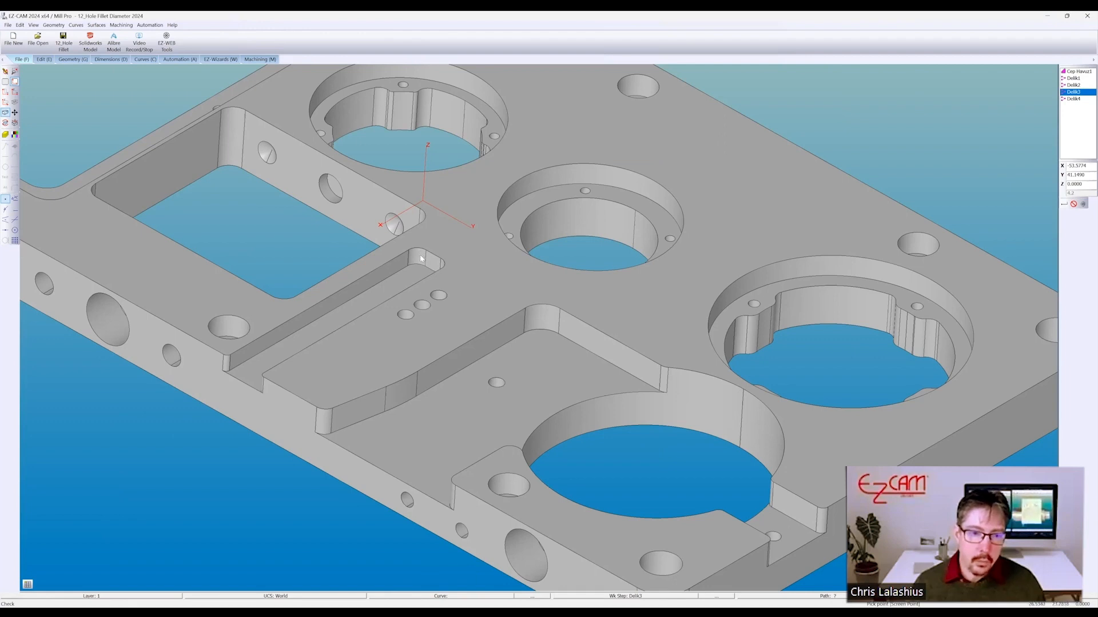
{"action": "left_click", "coordinate": [421, 260]}
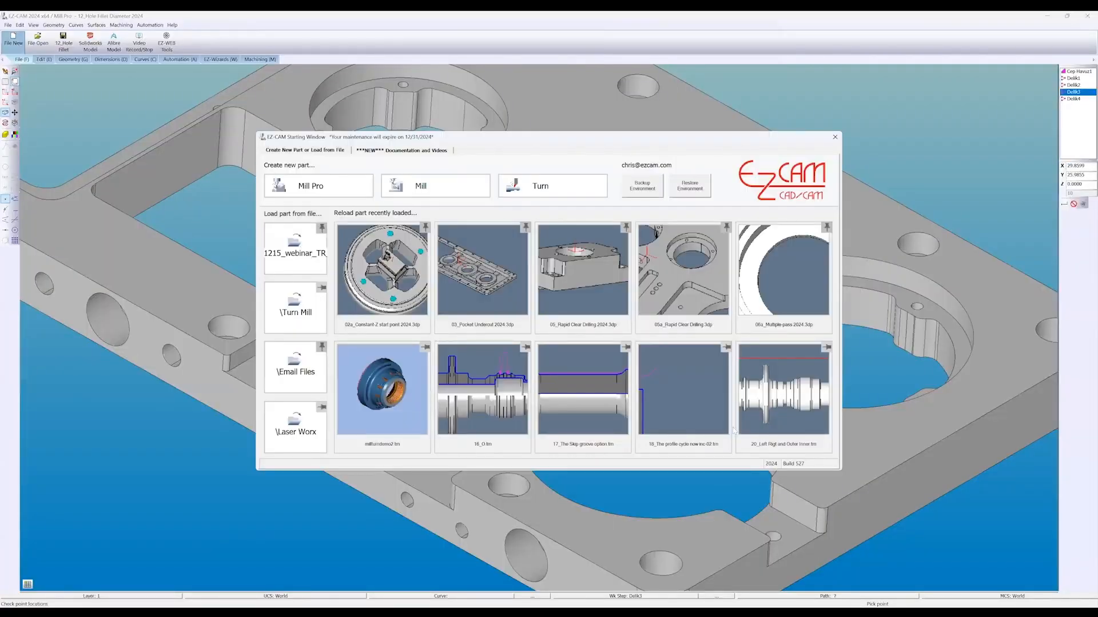
- Open the 13_world on stock 2024.3DP part file from the webinar parts folder
{"action": "left_click", "coordinate": [700, 398]}
{"action": "left_click", "coordinate": [700, 397]}
{"action": "scroll", "coordinate": [520, 334], "scroll_direction": "down", "scroll_amount": 1}
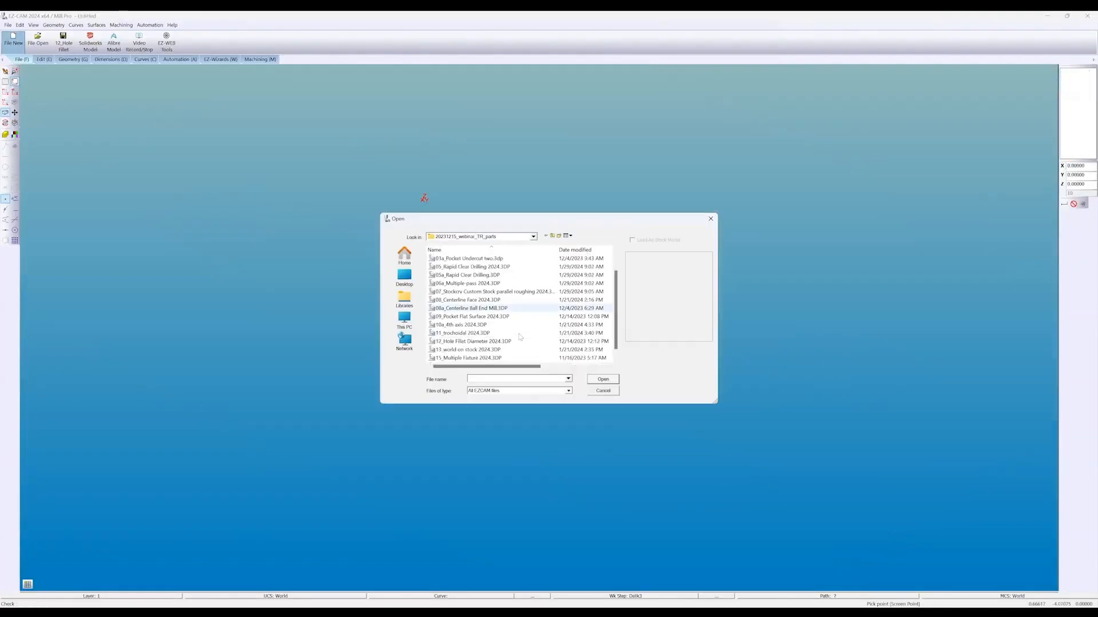
{"action": "double_click", "coordinate": [478, 350]}
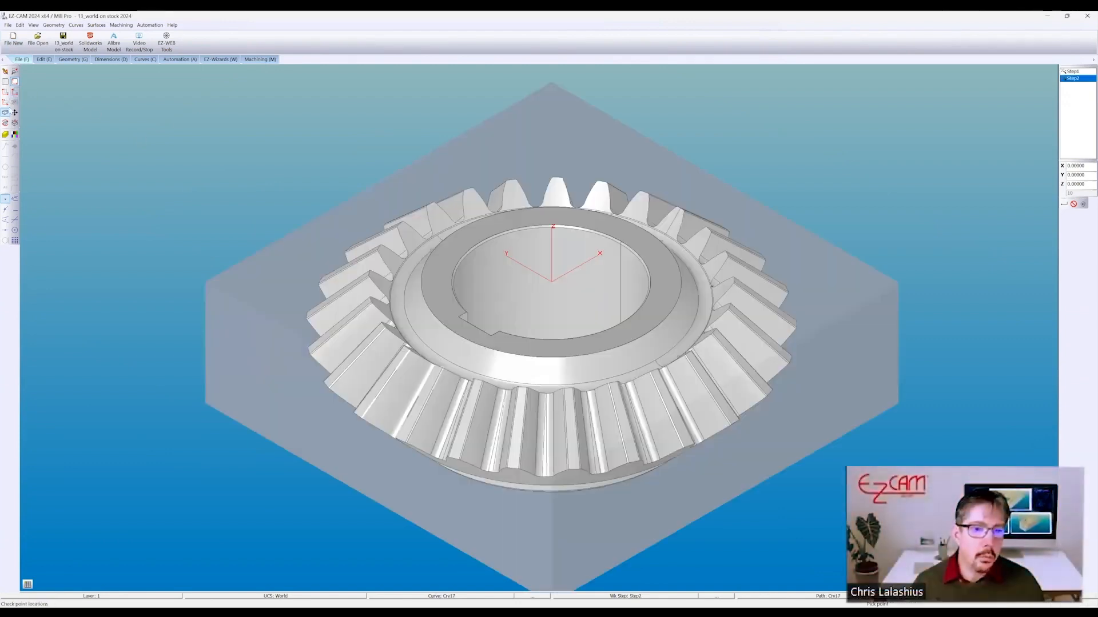
- Create a stock surface around the gear with a stock offset of 5 and place World at the stock's top centre
{"action": "left_click", "coordinate": [7, 102]}
{"action": "scroll", "coordinate": [536, 282], "scroll_direction": "up", "scroll_amount": 3}
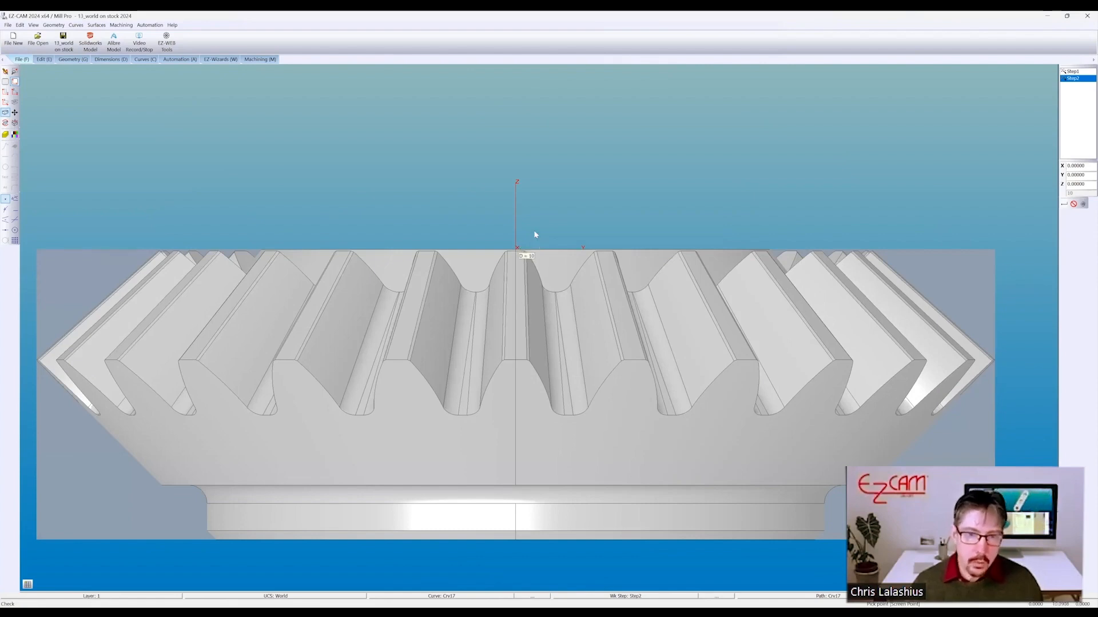
{"action": "scroll", "coordinate": [534, 233], "scroll_direction": "down", "scroll_amount": 1}
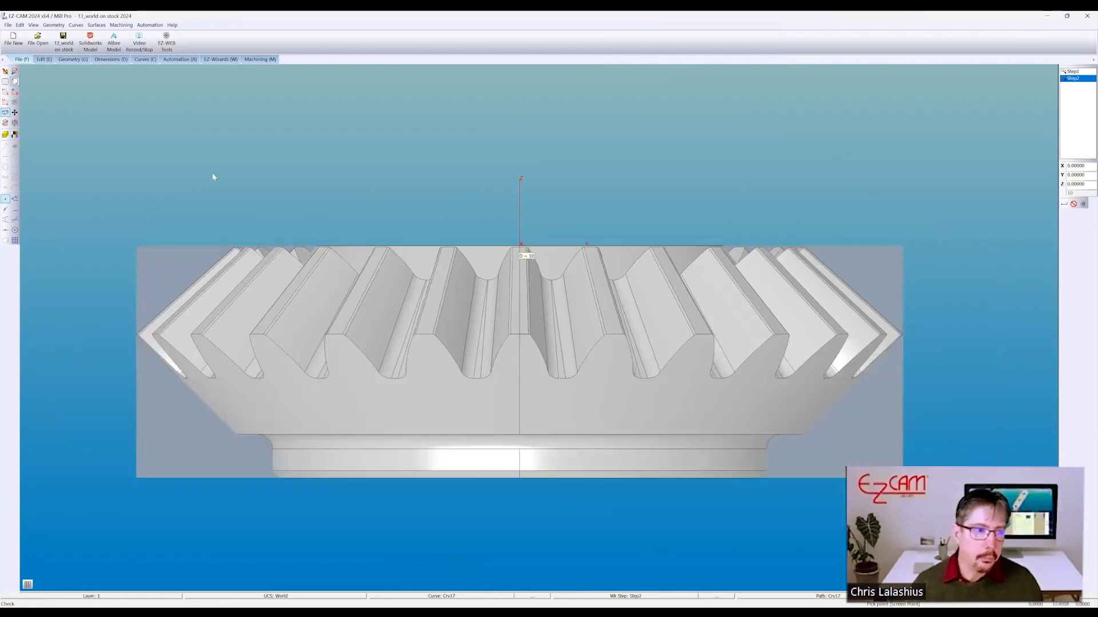
{"action": "left_click", "coordinate": [15, 122]}
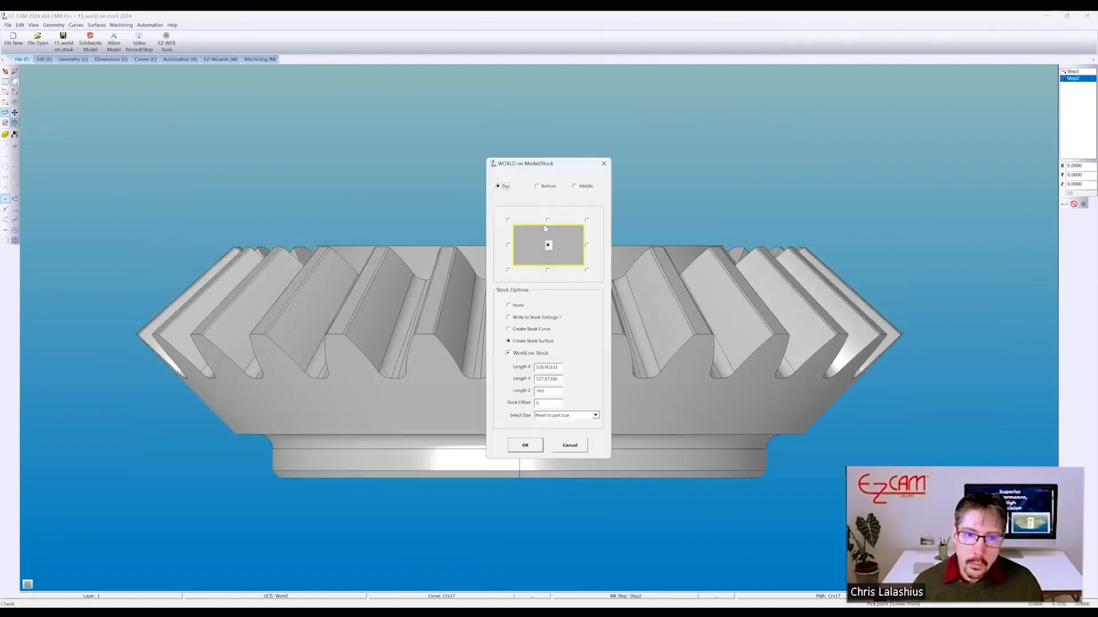
{"action": "left_click", "coordinate": [548, 245]}
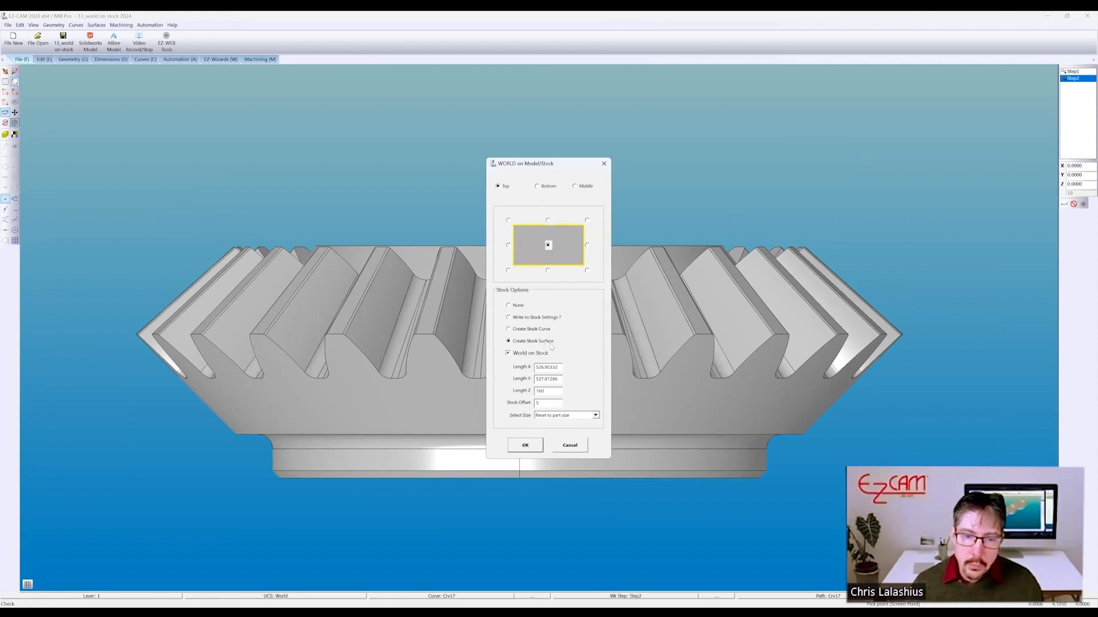
{"action": "left_click", "coordinate": [508, 354]}
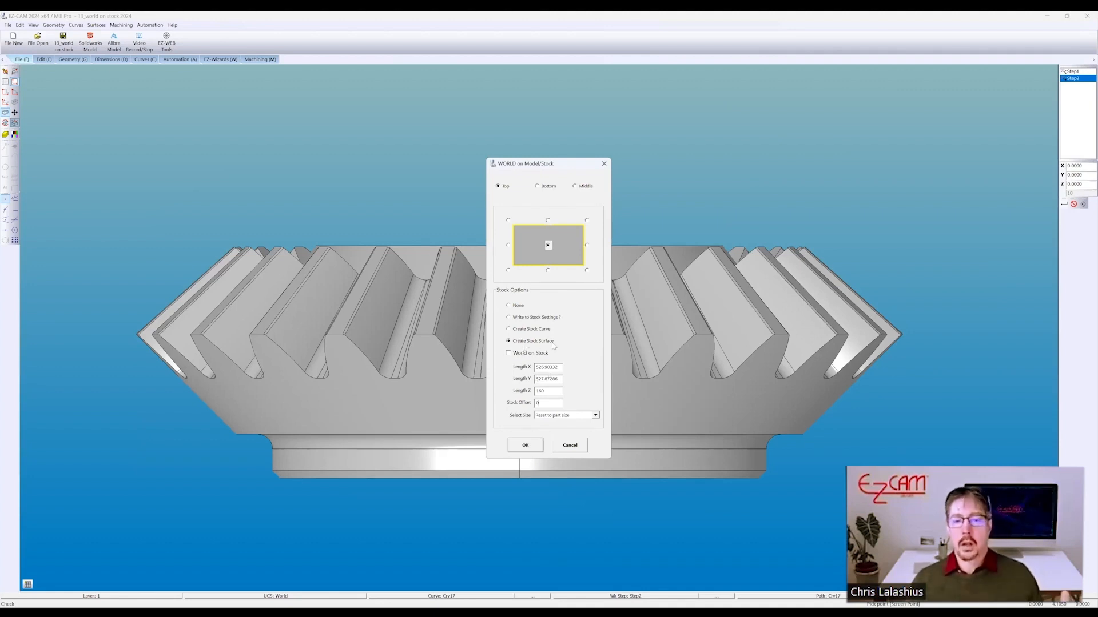
{"action": "left_click", "coordinate": [508, 354]}
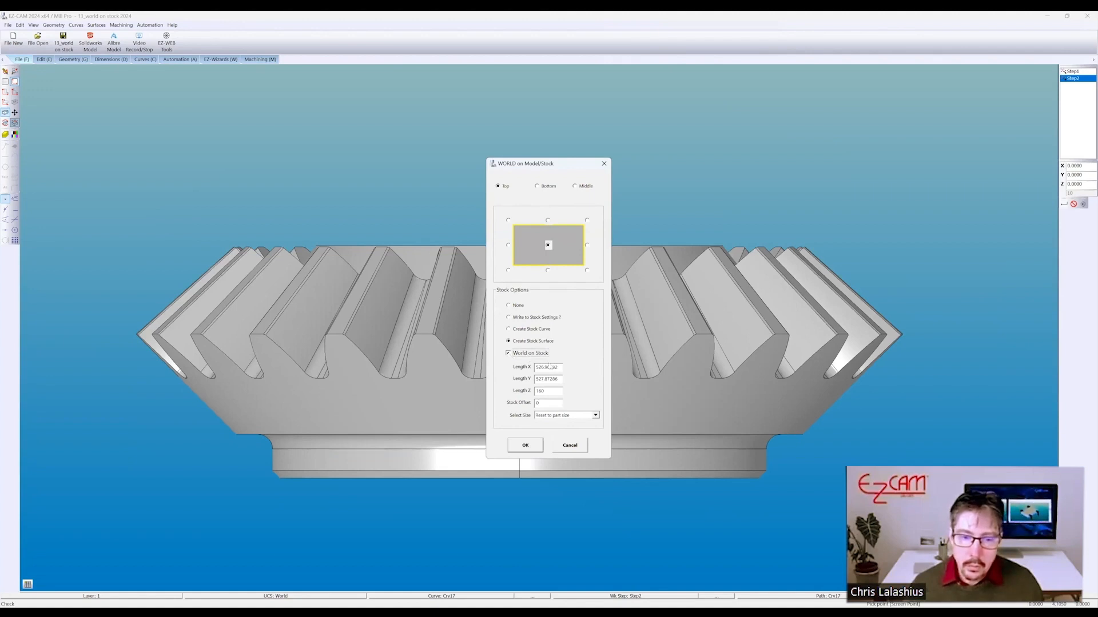
{"action": "left_click_drag", "start_coordinate": [542, 403], "coordinate": [521, 402]}
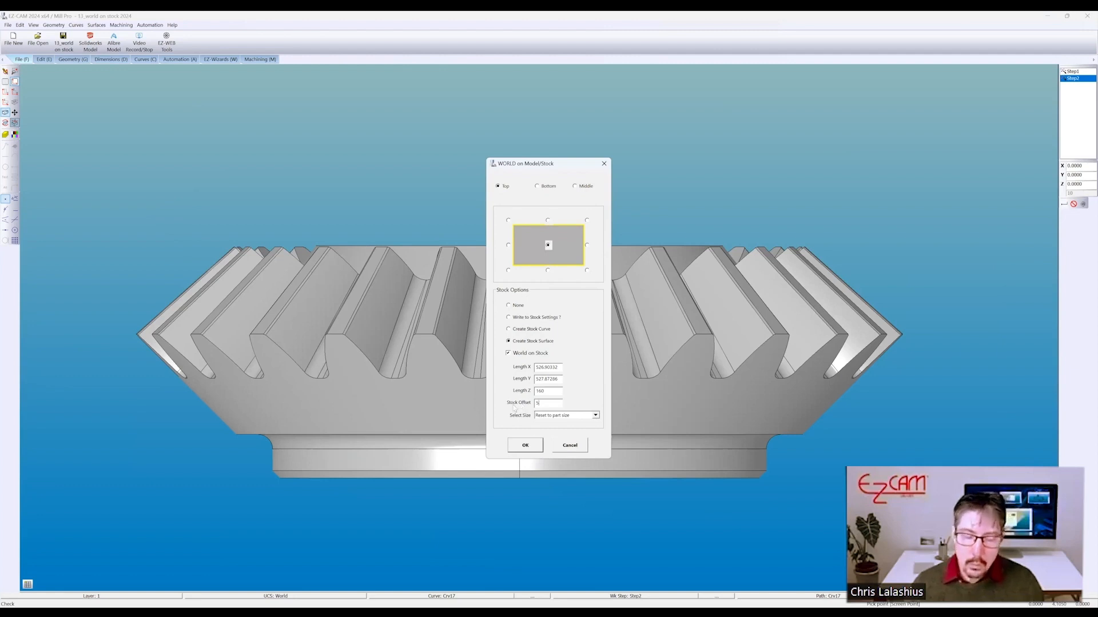
{"action": "left_click", "coordinate": [526, 446]}
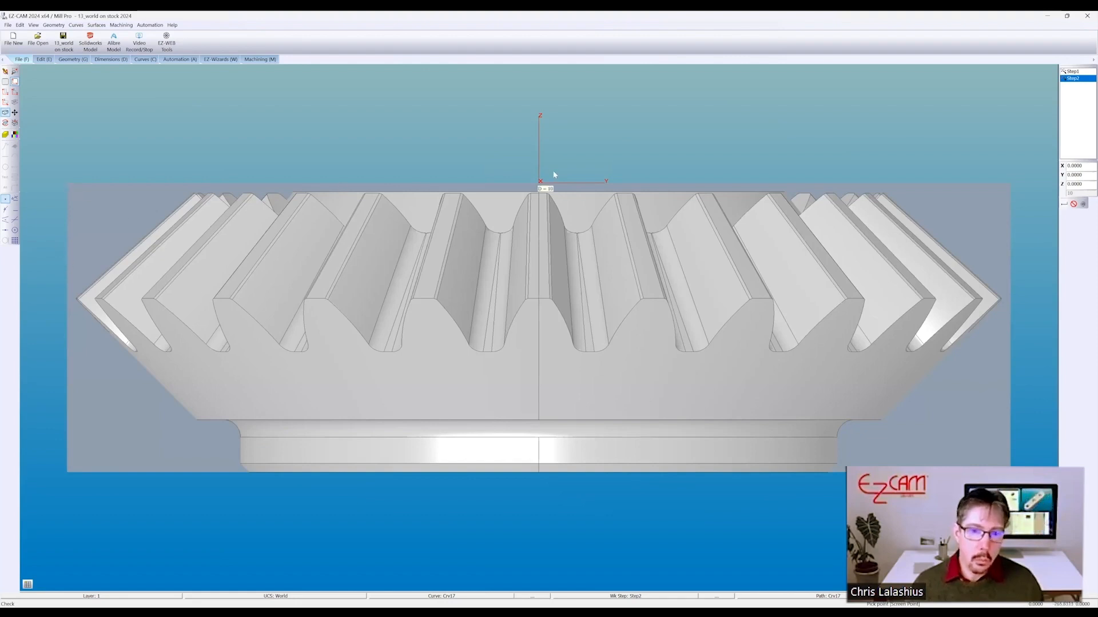
{"action": "middle_click_drag", "start_coordinate": [534, 264], "coordinate": [536, 245]}
{"action": "scroll", "coordinate": [536, 245], "scroll_direction": "down", "scroll_amount": 3}
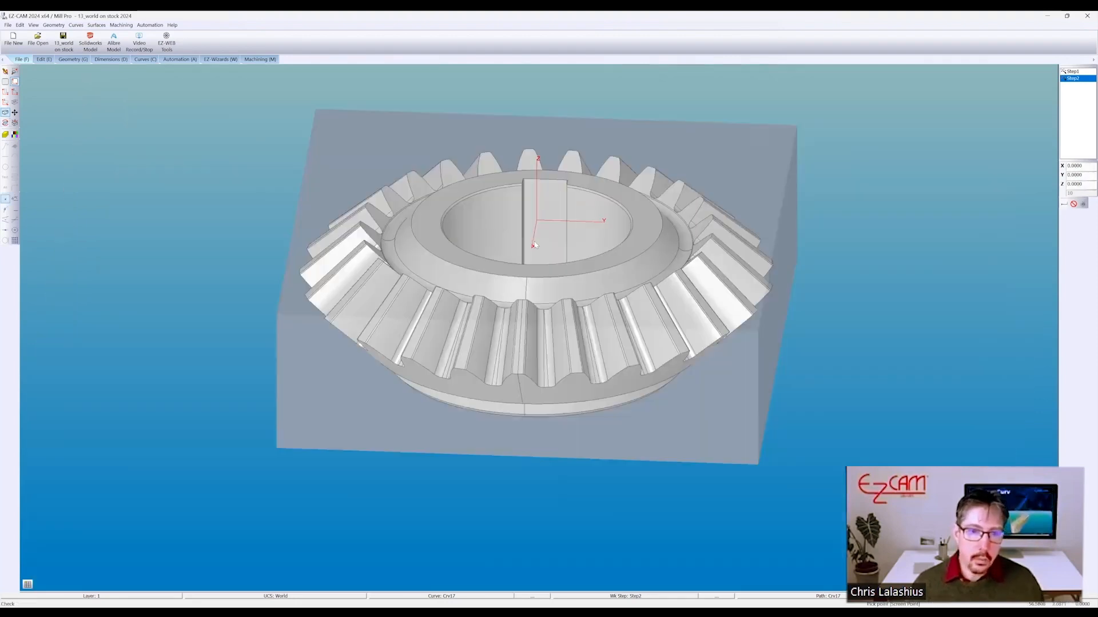
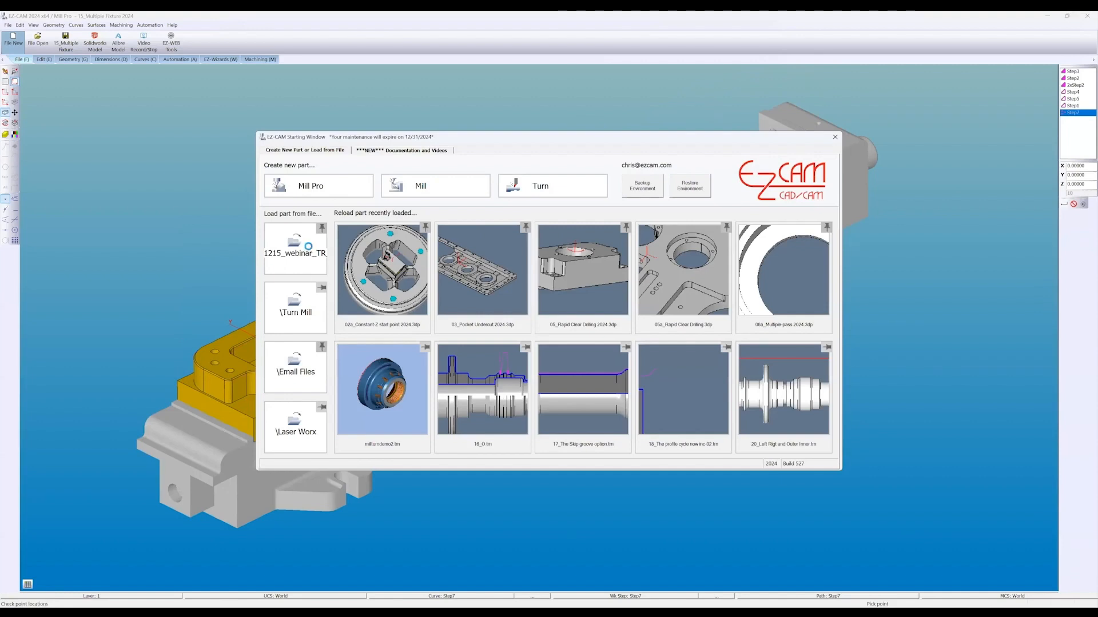
- Open the 16_New Wizards Coordinates.3DP part file from the webinar parts folder
{"action": "left_click", "coordinate": [305, 243]}
{"action": "left_click", "coordinate": [703, 396]}
{"action": "scroll", "coordinate": [468, 337], "scroll_direction": "down", "scroll_amount": 3}
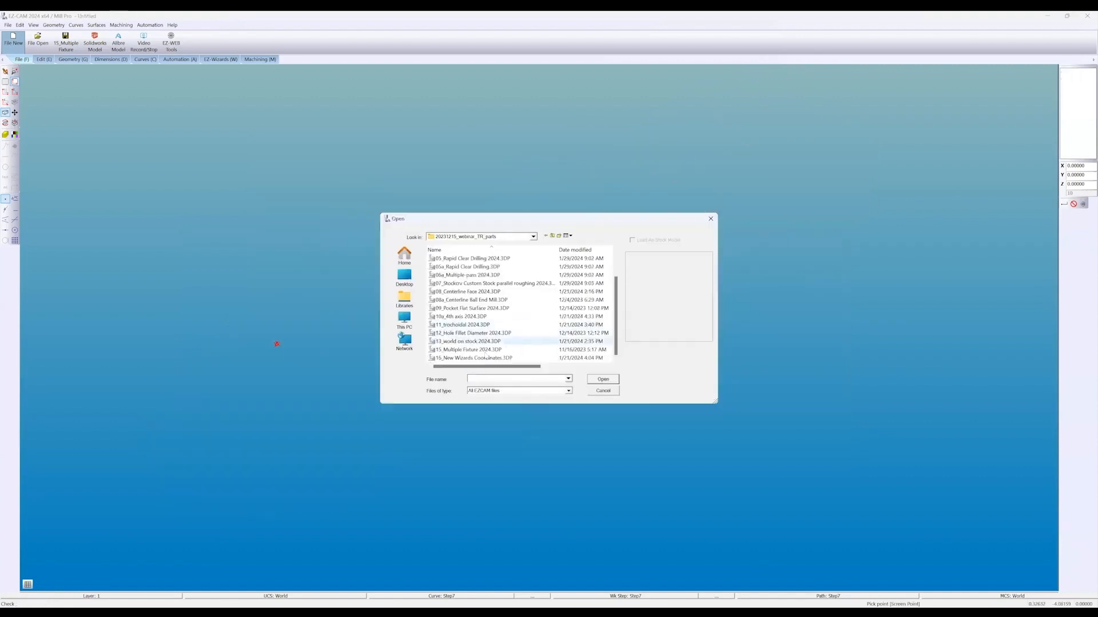
{"action": "left_click", "coordinate": [468, 358]}
{"action": "double_click", "coordinate": [468, 357]}
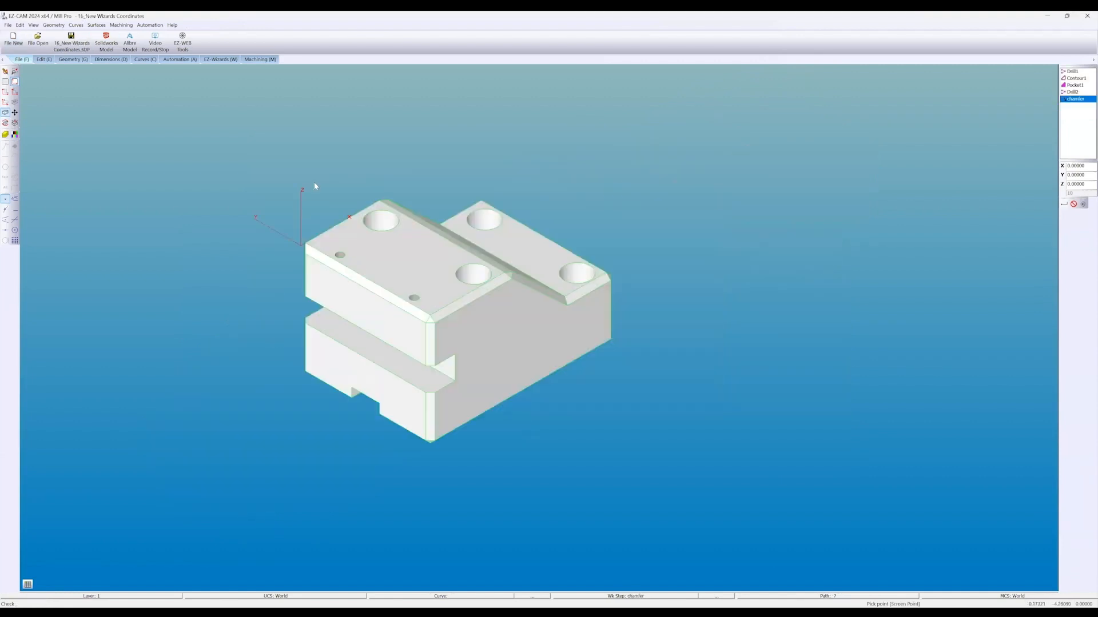
- Verify the toolpaths of all work steps on the stepped block and dismiss the machining time message
{"action": "left_click", "coordinate": [260, 59]}
{"action": "left_click", "coordinate": [211, 43]}
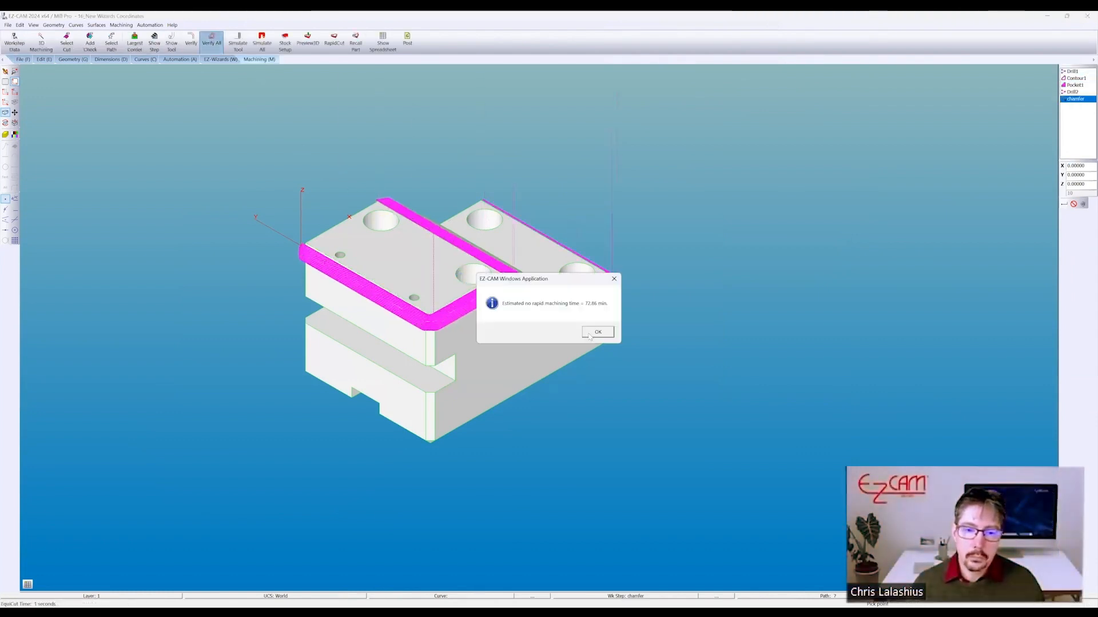
{"action": "left_click", "coordinate": [597, 332]}
{"action": "middle_click_drag", "start_coordinate": [482, 311], "coordinate": [410, 290]}
- Run Preview3D on the block, examine the machined result from several angles, and return to the part model
{"action": "left_click", "coordinate": [308, 40]}
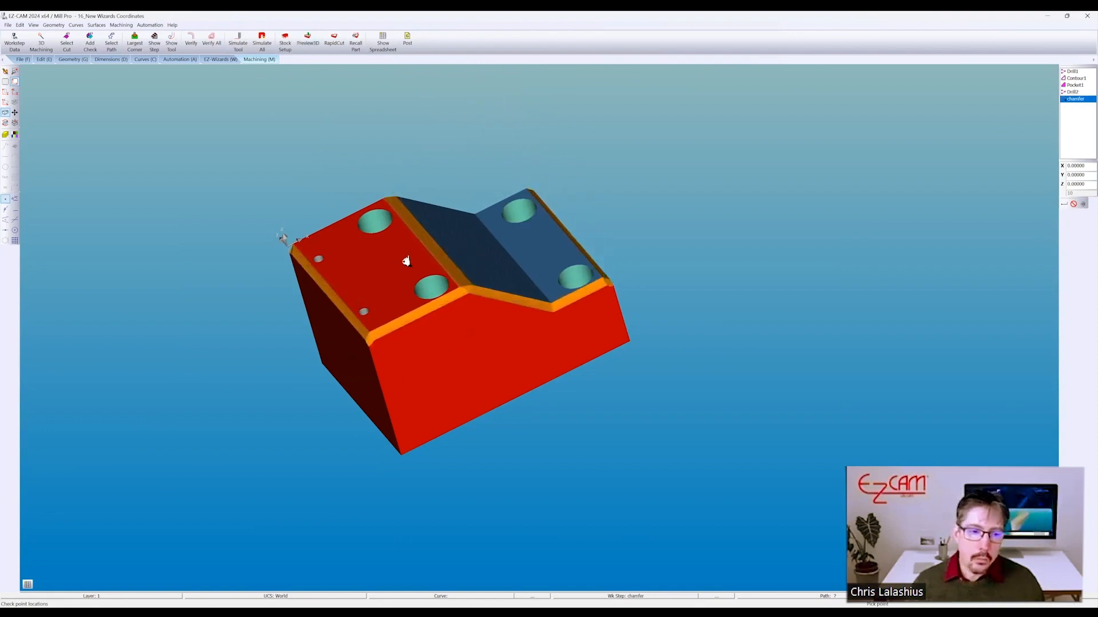
{"action": "left_click_drag", "start_coordinate": [406, 261], "coordinate": [436, 223]}
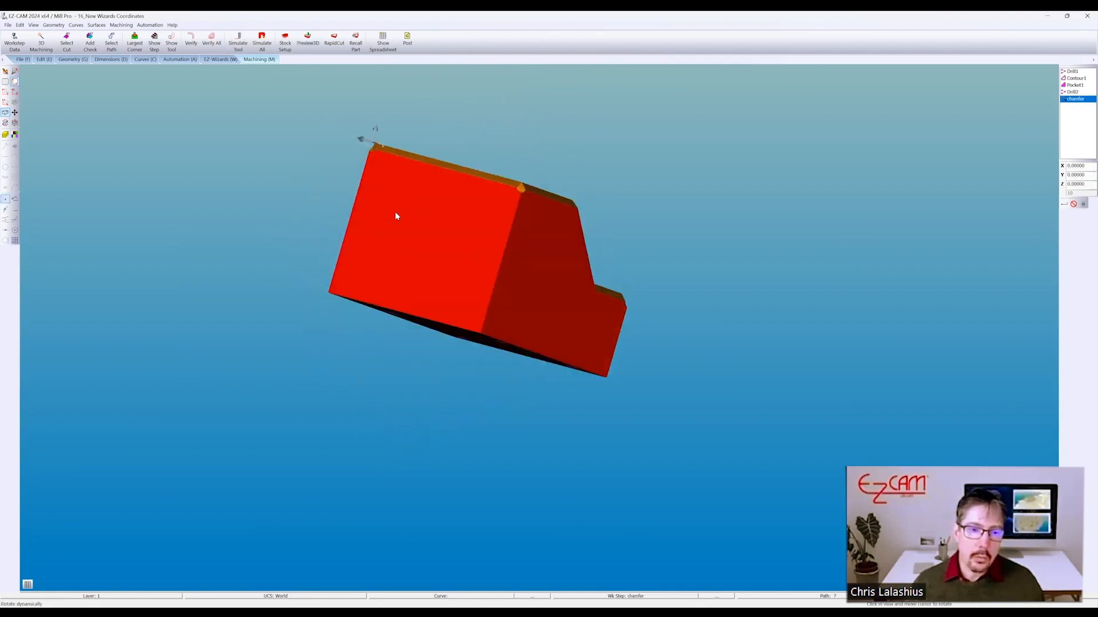
{"action": "left_click_drag", "start_coordinate": [505, 154], "coordinate": [308, 275]}
{"action": "left_click_drag", "start_coordinate": [429, 385], "coordinate": [411, 225]}
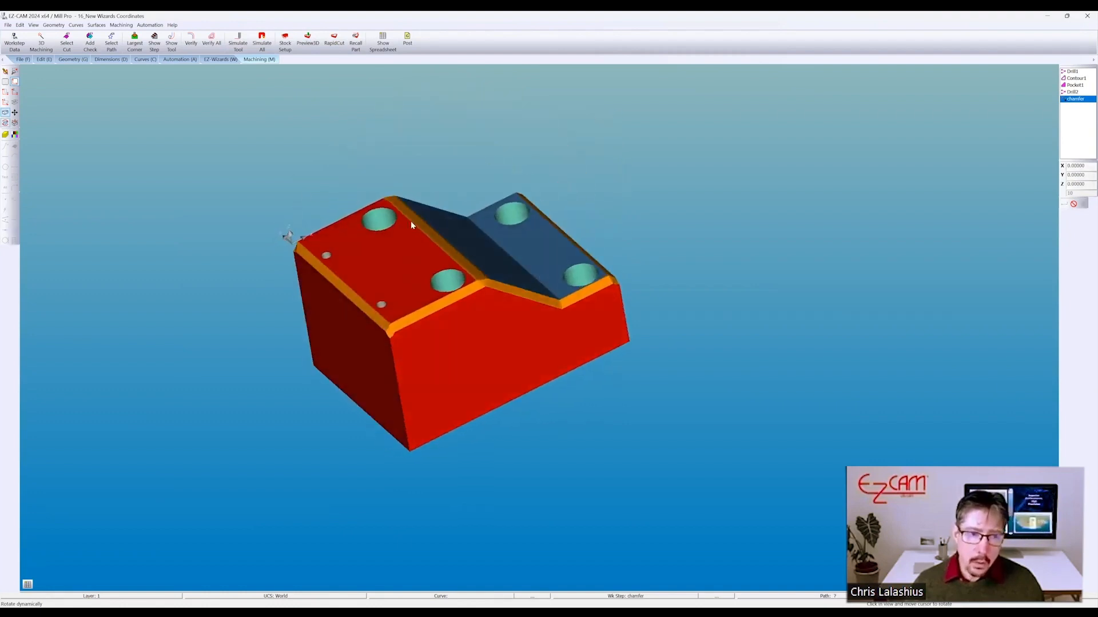
{"action": "left_click", "coordinate": [6, 72]}
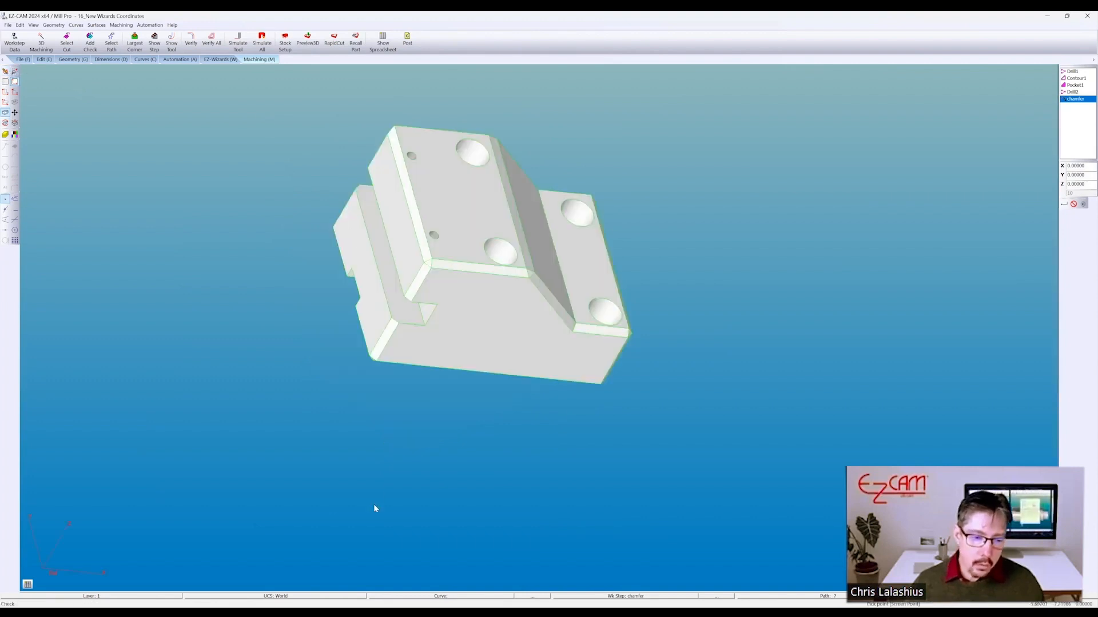
- Review the part's list of coordinate systems without changing the current one, and start a new pocket work step named Pocket2
{"action": "left_click", "coordinate": [300, 592]}
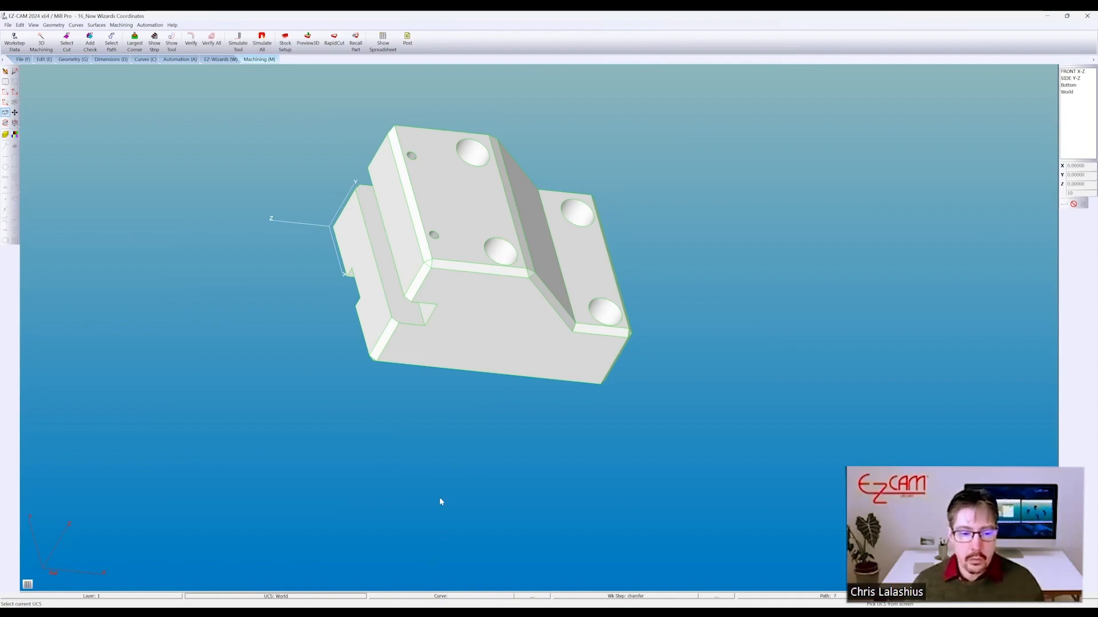
{"action": "left_click", "coordinate": [1073, 204]}
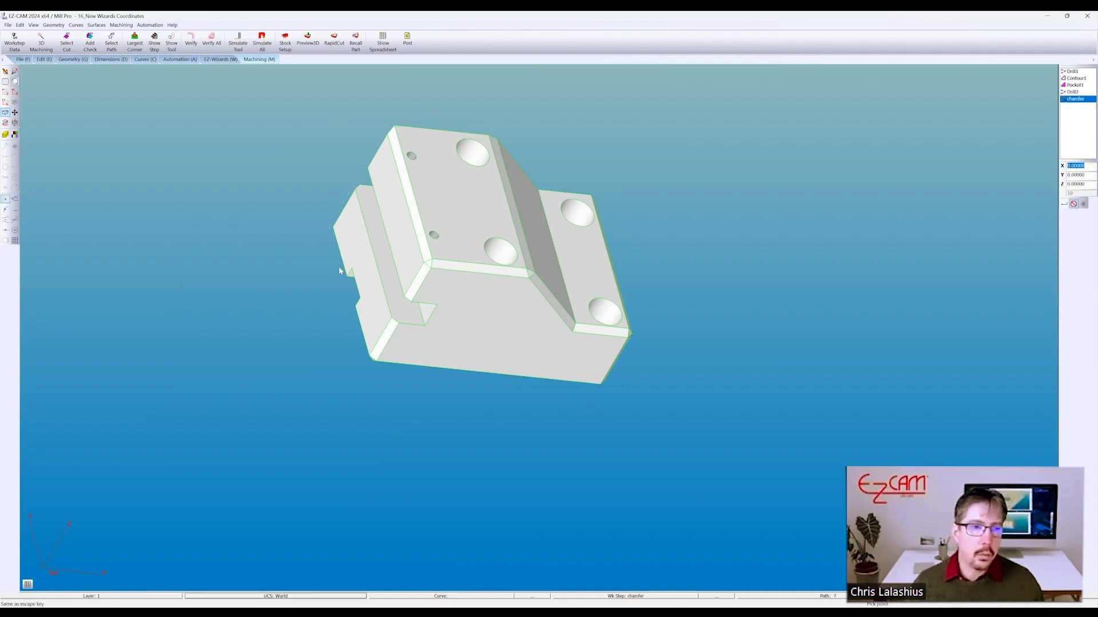
{"action": "left_click", "coordinate": [185, 60]}
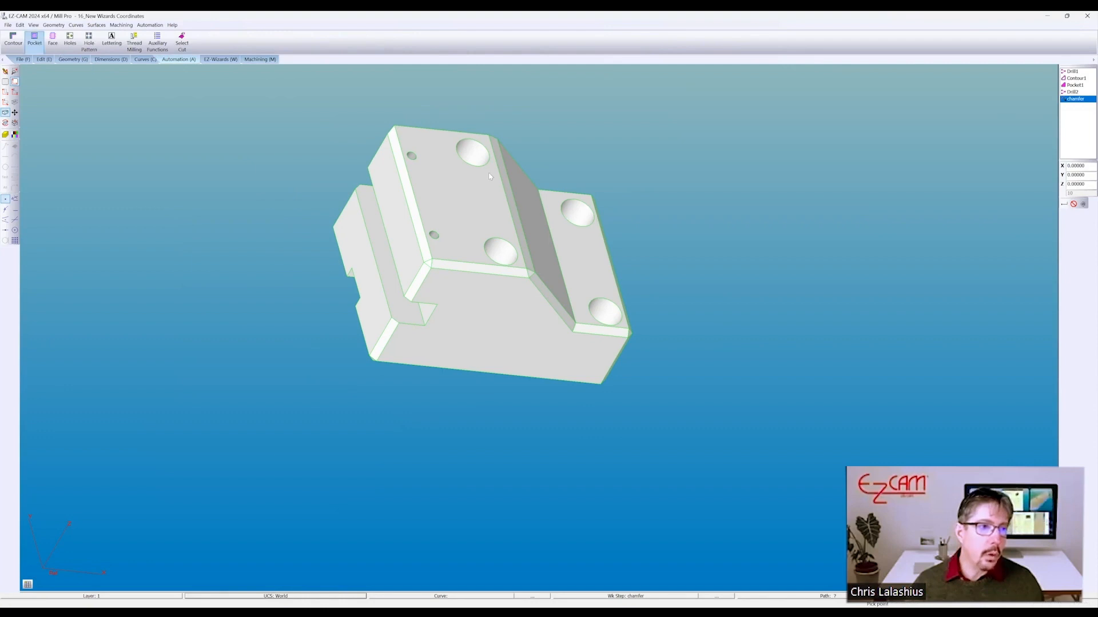
{"action": "left_click", "coordinate": [497, 227]}
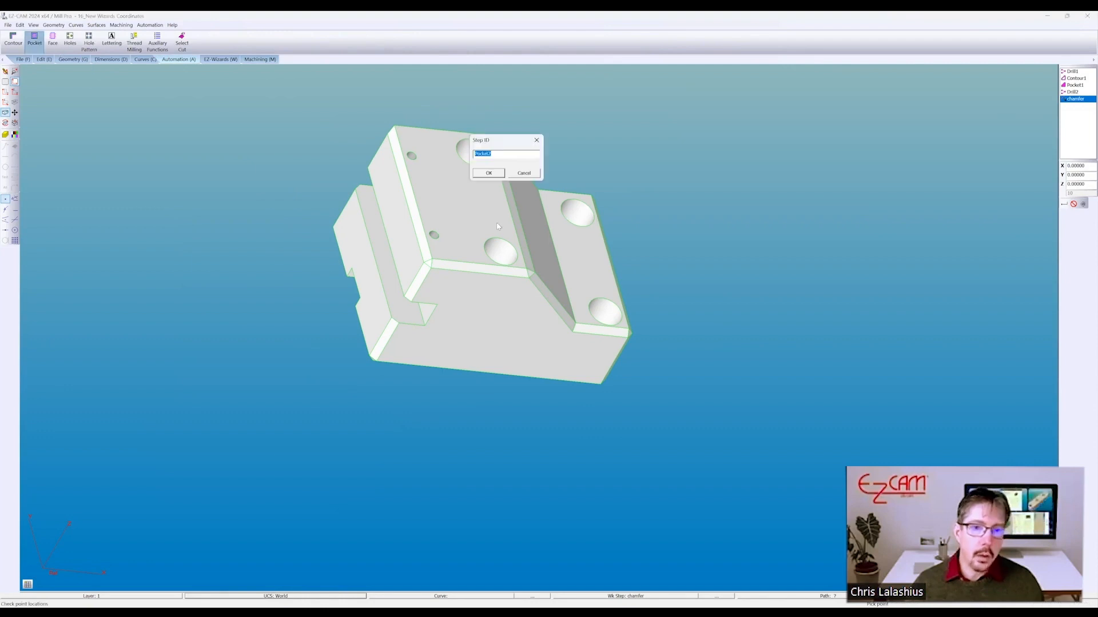
{"action": "left_click", "coordinate": [489, 174]}
- Examine the tool types offered in the advanced tool options for Pocket2 and leave the tool unchanged
{"action": "left_click", "coordinate": [514, 194]}
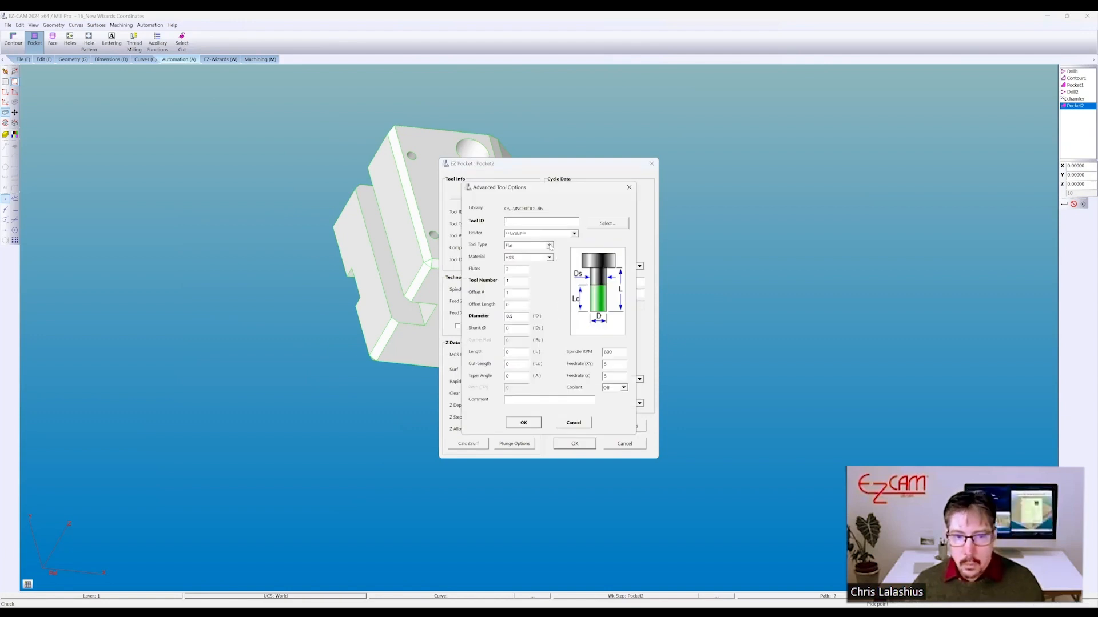
{"action": "left_click", "coordinate": [549, 245]}
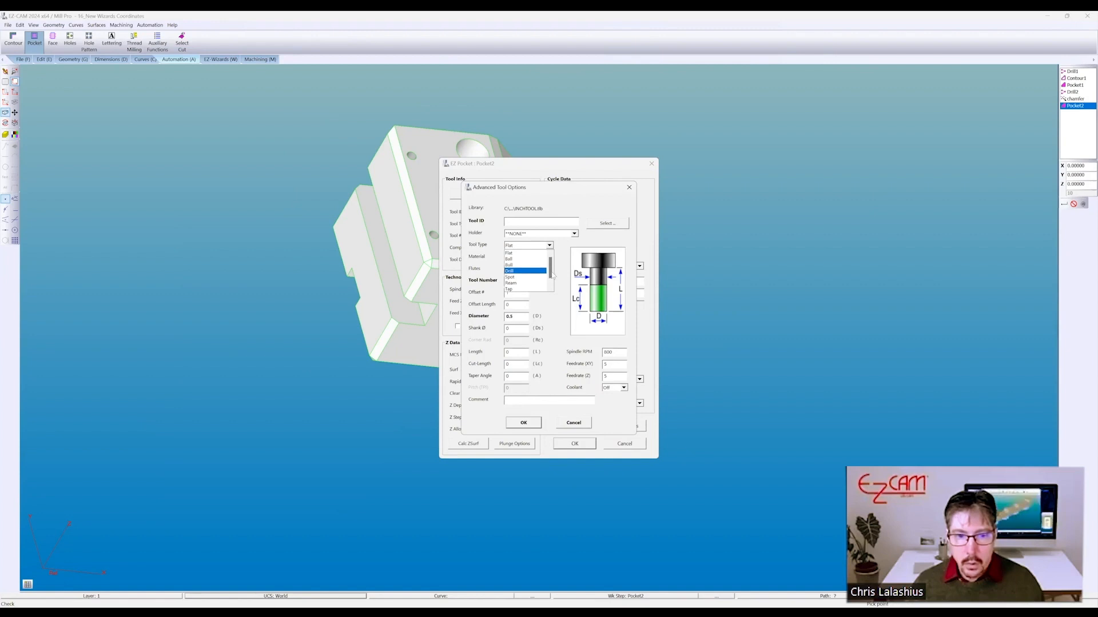
{"action": "scroll", "coordinate": [537, 283], "scroll_direction": "down", "scroll_amount": 1}
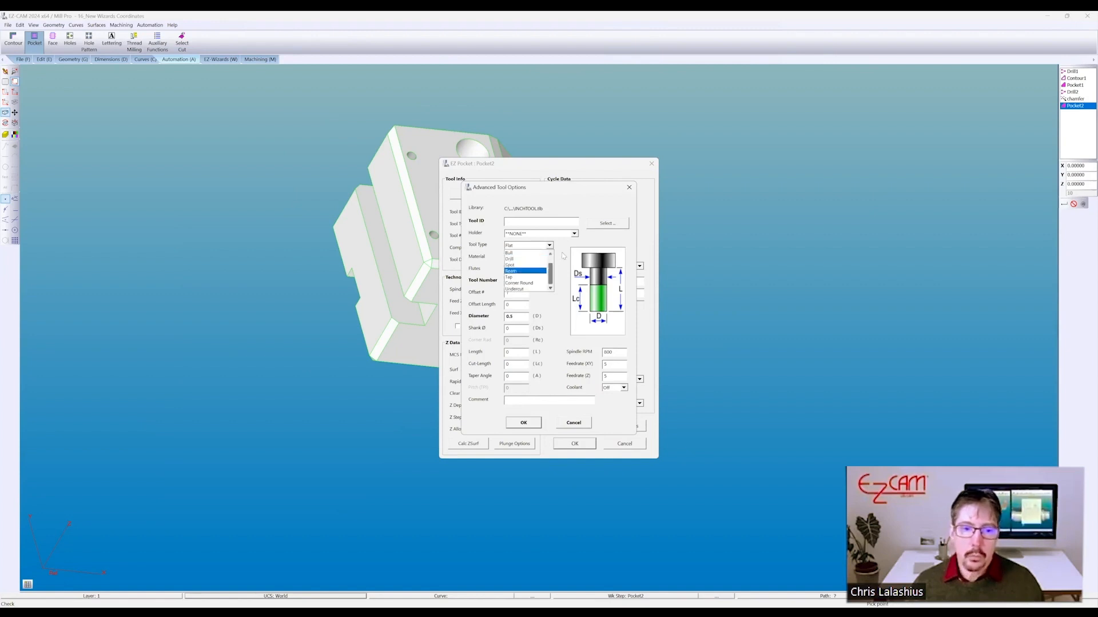
{"action": "left_click", "coordinate": [574, 322]}
{"action": "left_click", "coordinate": [574, 423]}
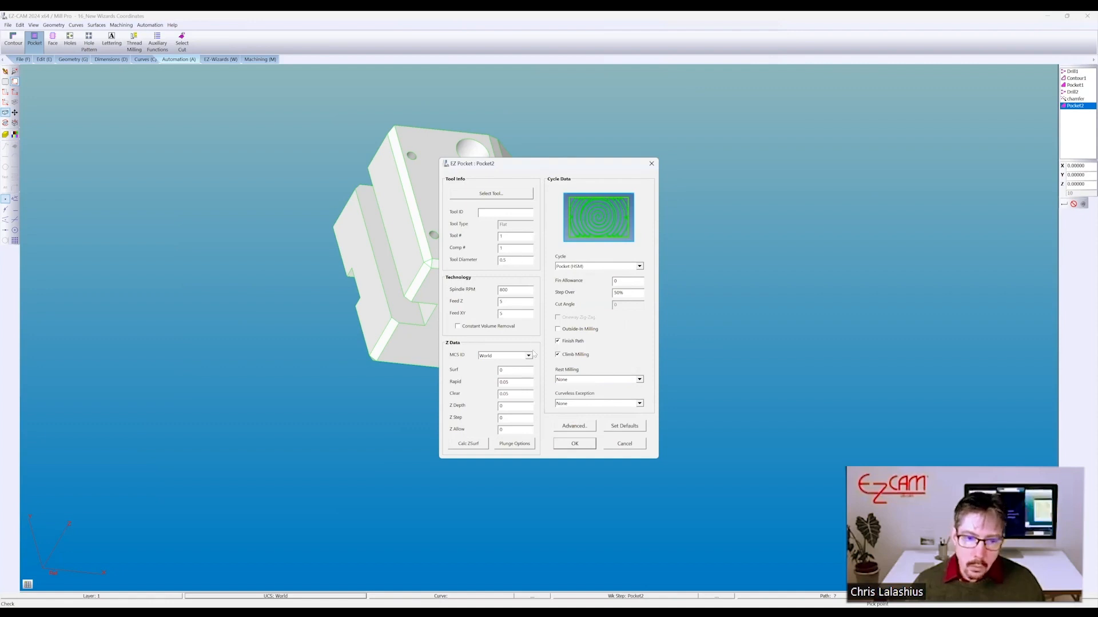
- Set Pocket2's MCS ID to Bottom, preview the plain Pocket cycle, and accept the wizard with the Pocket (HSM) cycle
{"action": "left_click", "coordinate": [528, 356]}
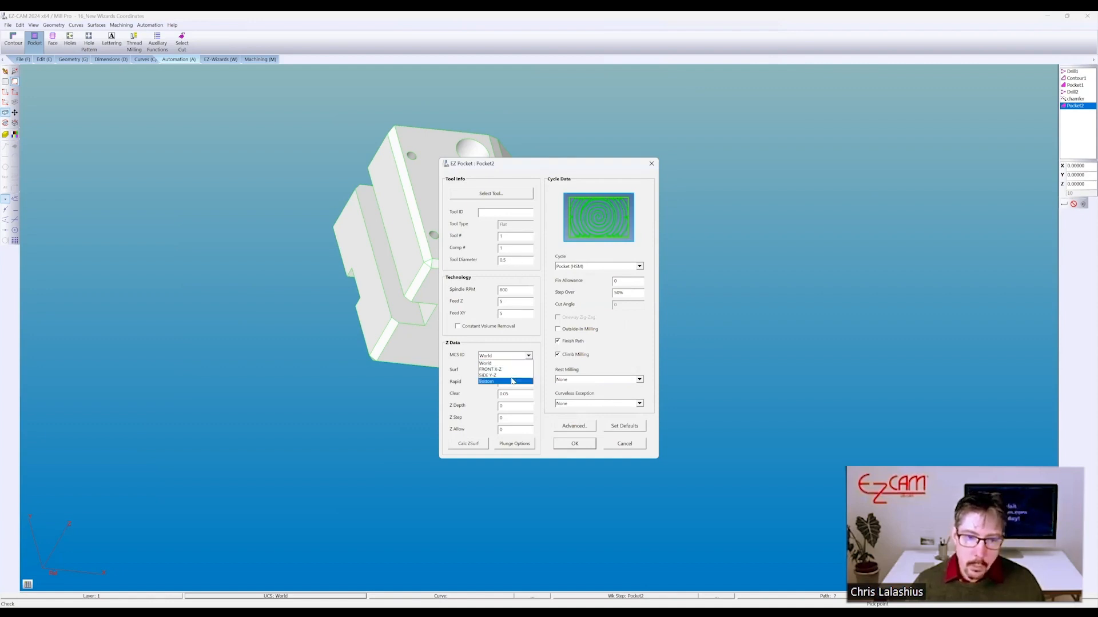
{"action": "key", "text": "Return"}
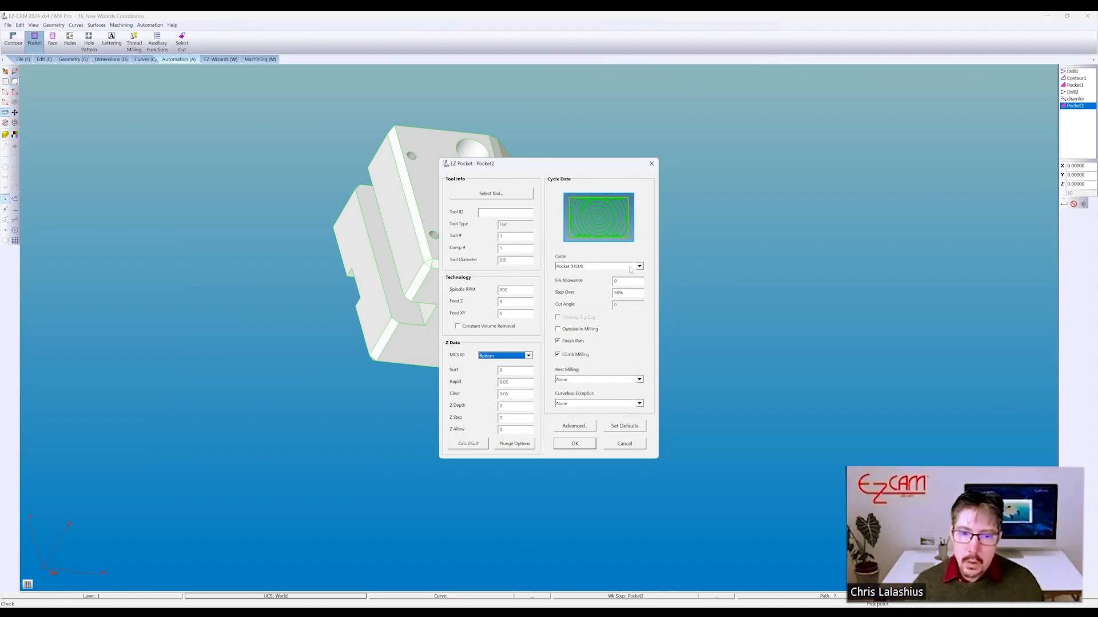
{"action": "left_click", "coordinate": [607, 266]}
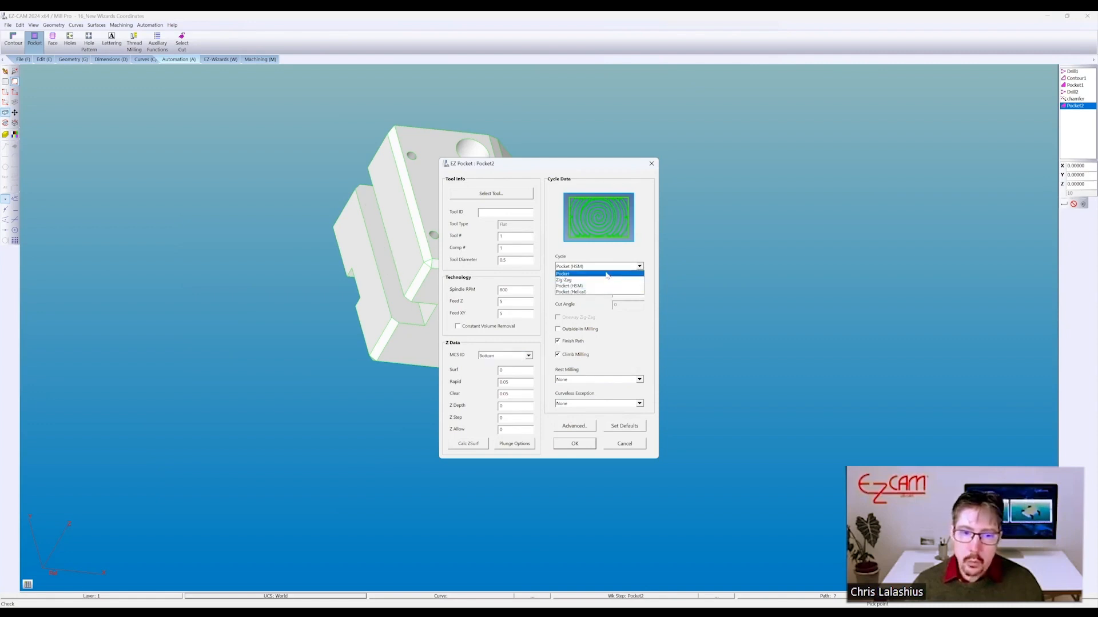
{"action": "left_click", "coordinate": [573, 275]}
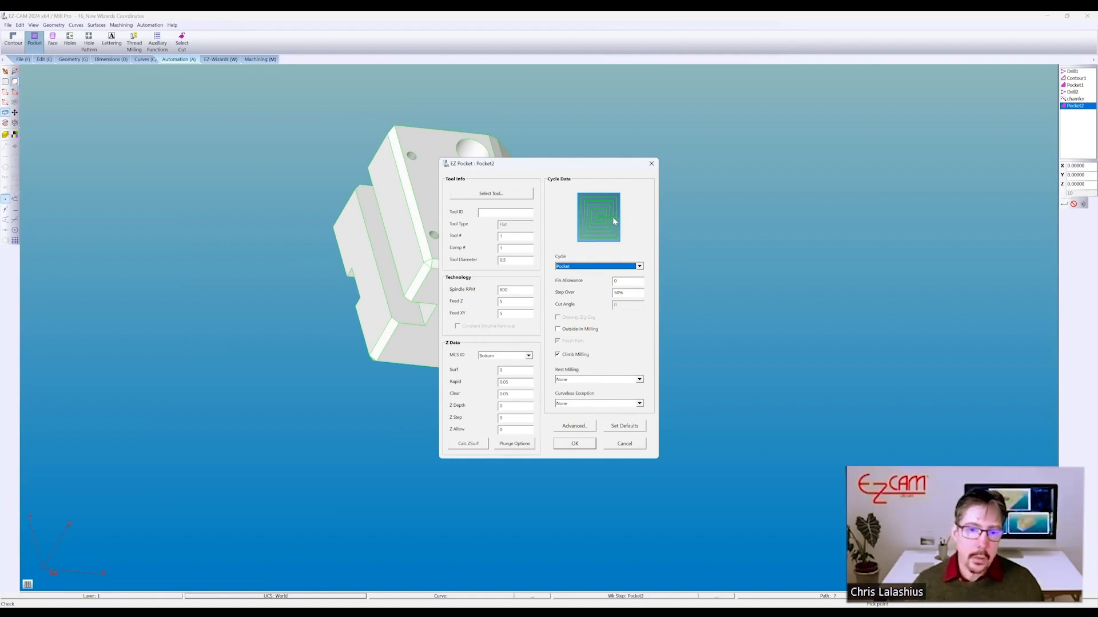
{"action": "left_click", "coordinate": [641, 267]}
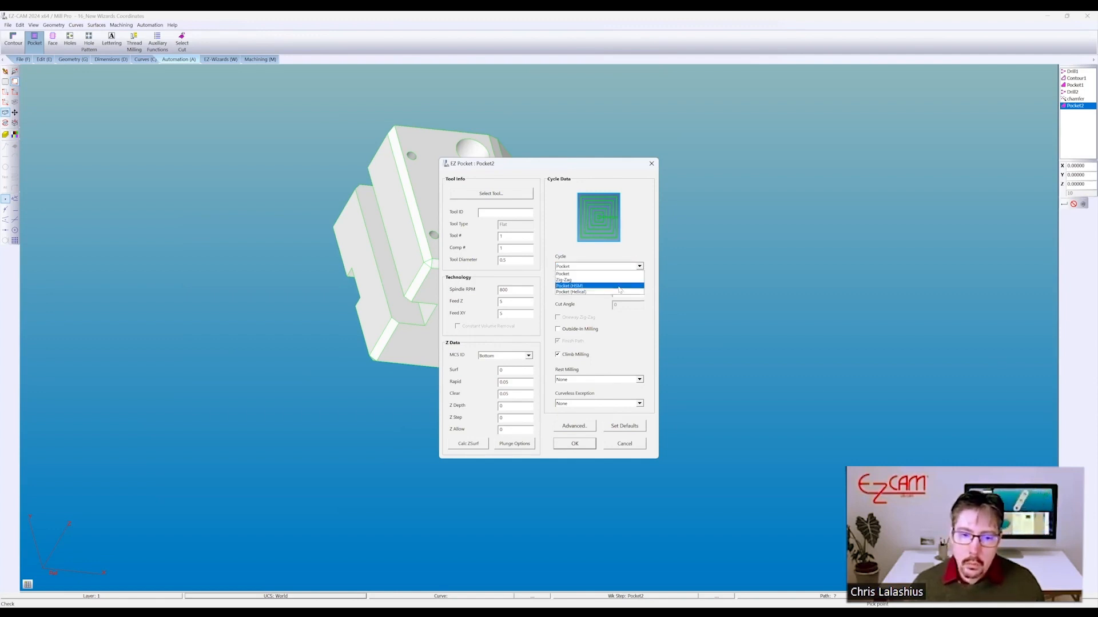
{"action": "left_click", "coordinate": [620, 286]}
{"action": "left_click", "coordinate": [575, 444]}
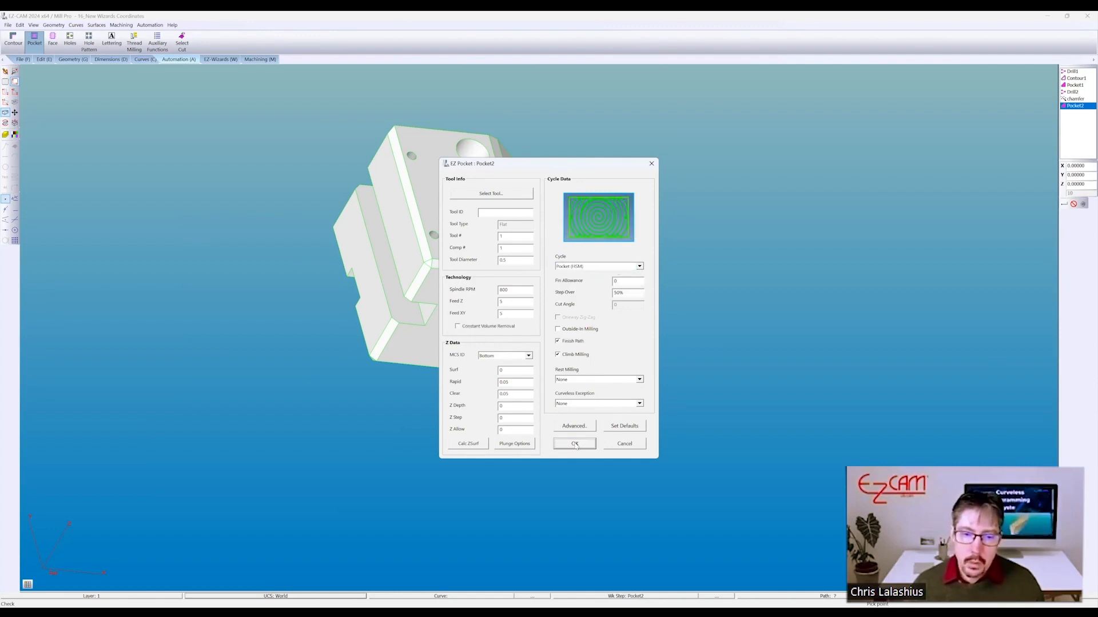
- Assign the long slot's floor on the underside of the block as the machining surface for Pocket2
{"action": "middle_click_drag", "start_coordinate": [586, 193], "coordinate": [558, 225]}
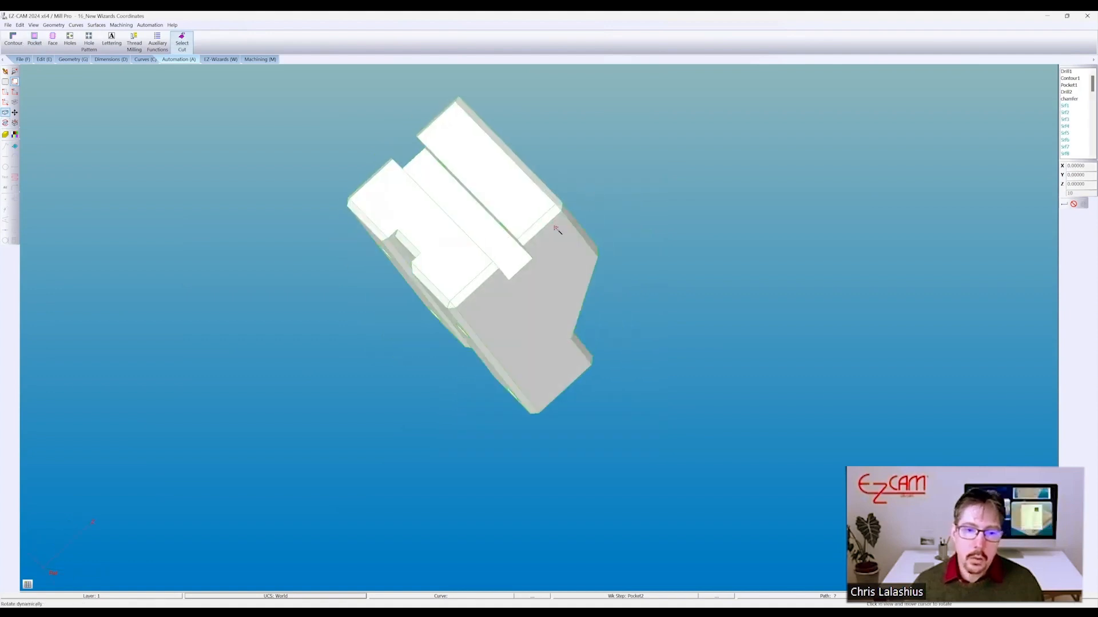
{"action": "left_click", "coordinate": [504, 248]}
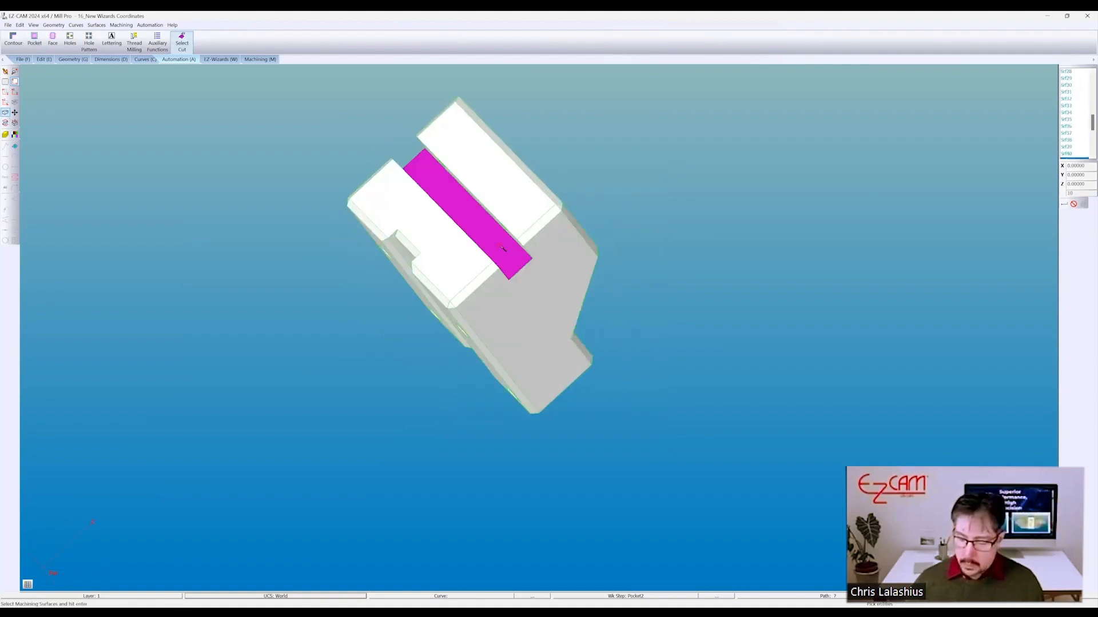
{"action": "key", "text": "Return"}
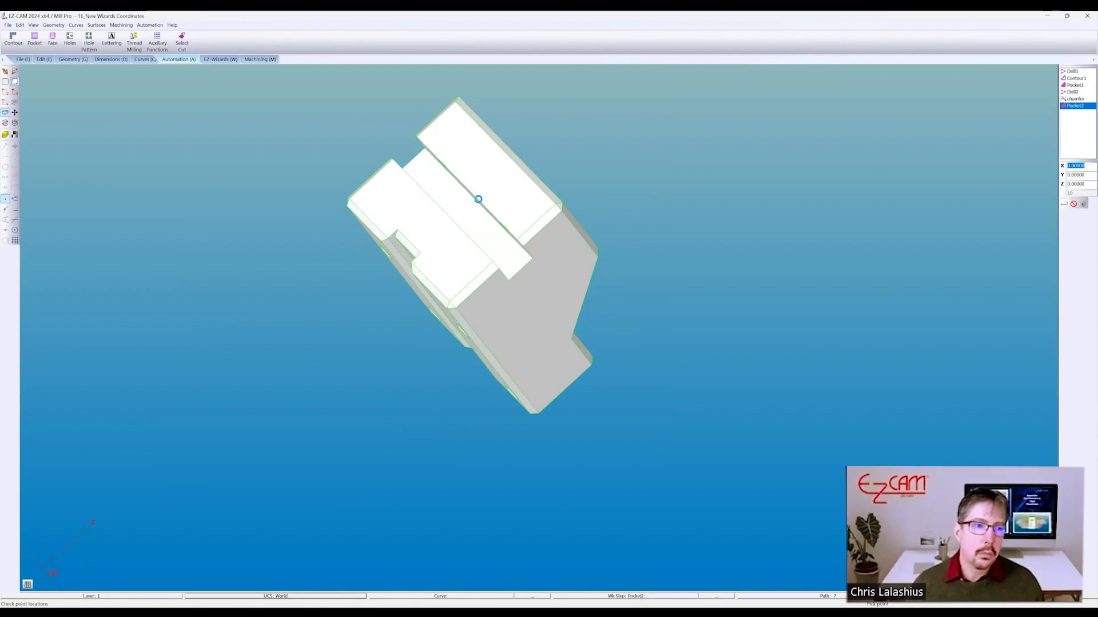
- Verify the Pocket2 toolpath, run RapidCut on the block, and examine the machined result
{"action": "left_click", "coordinate": [260, 59]}
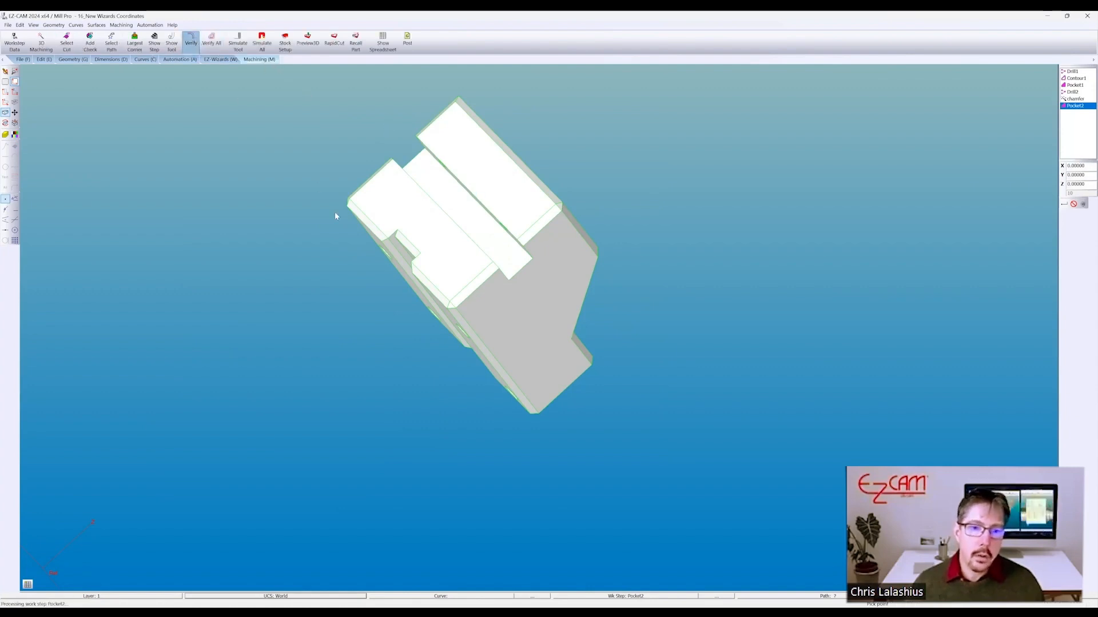
{"action": "left_click", "coordinate": [334, 40]}
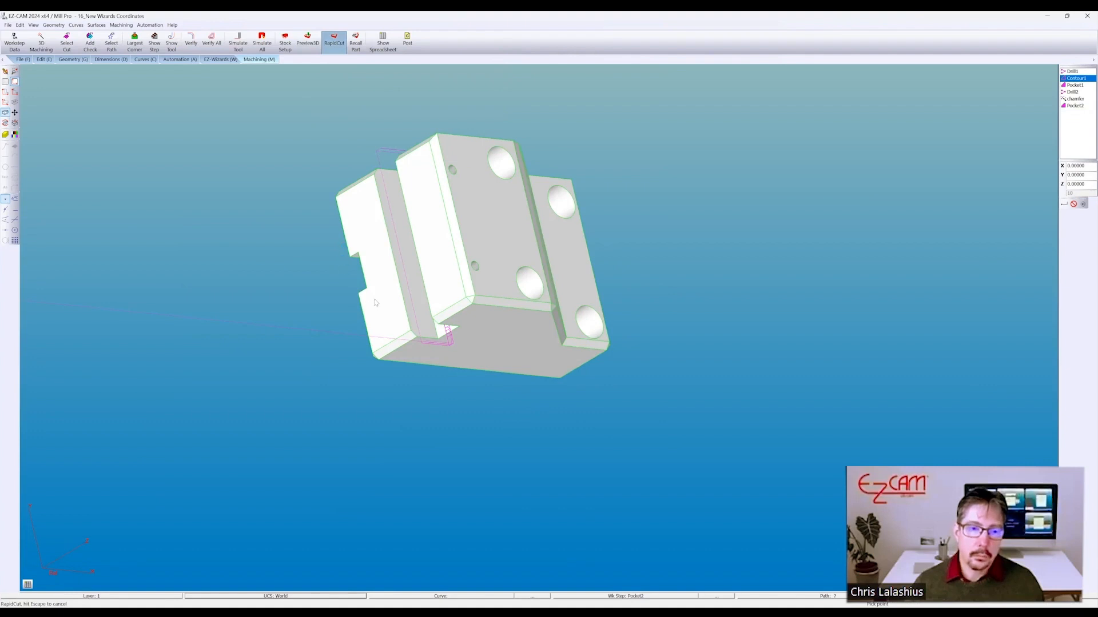
{"action": "middle_click_drag", "start_coordinate": [497, 255], "coordinate": [397, 181]}
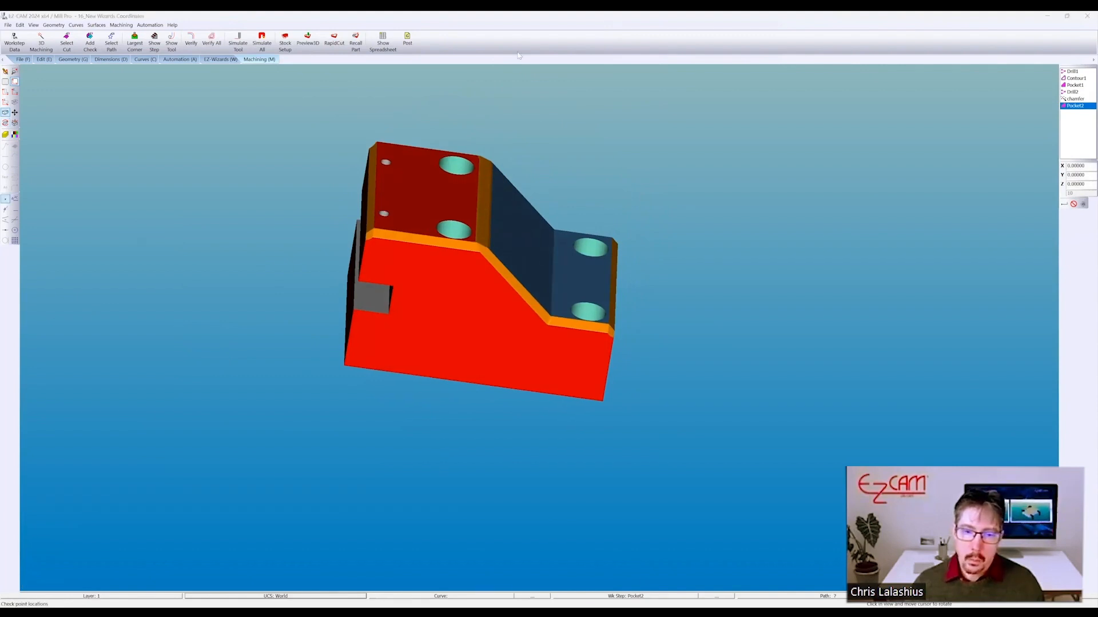
- Switch to the 3D-Wizard Roughing Finishing part and replace it with the recent 05a_Rapid Clear Drilling 2024.3dp part without saving
{"action": "key", "text": "alt+Tab"}
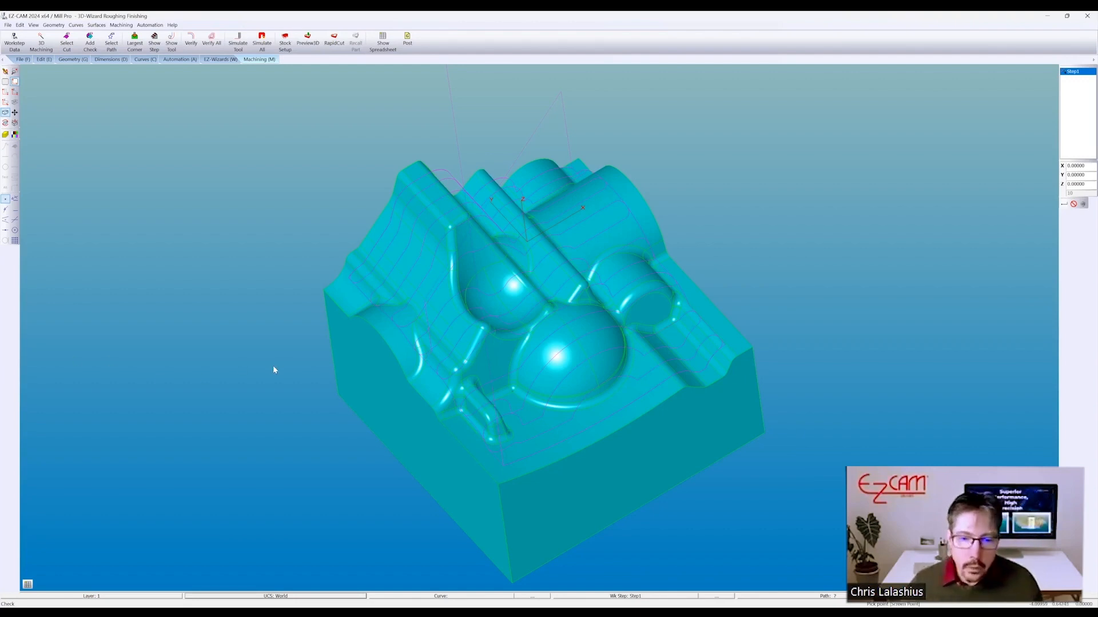
{"action": "scroll", "coordinate": [294, 314], "scroll_direction": "down", "scroll_amount": 2}
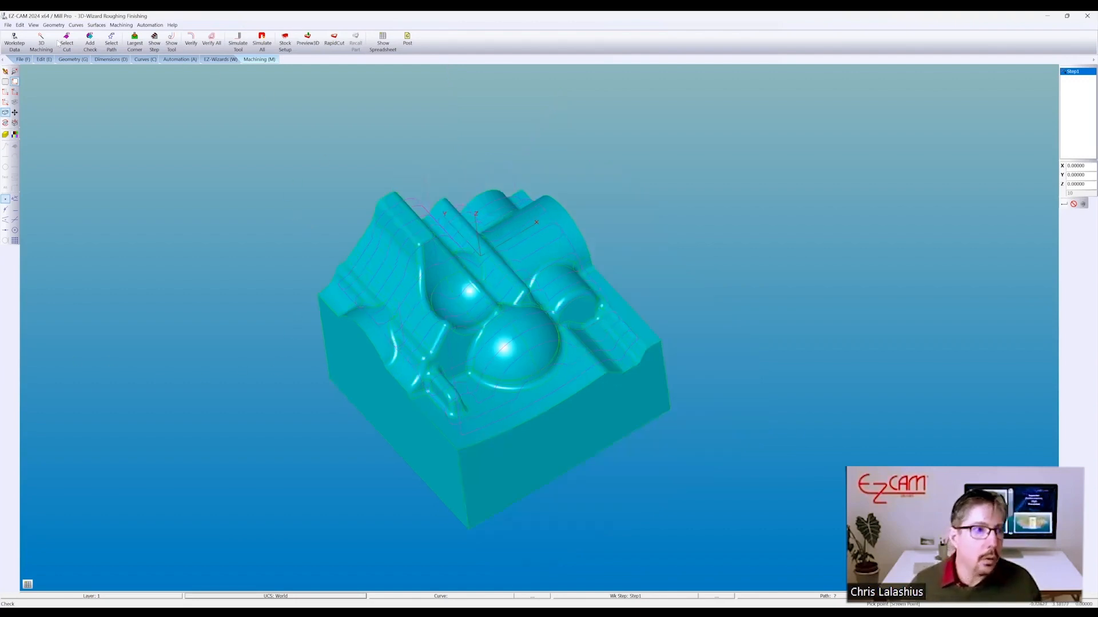
{"action": "left_click", "coordinate": [13, 38]}
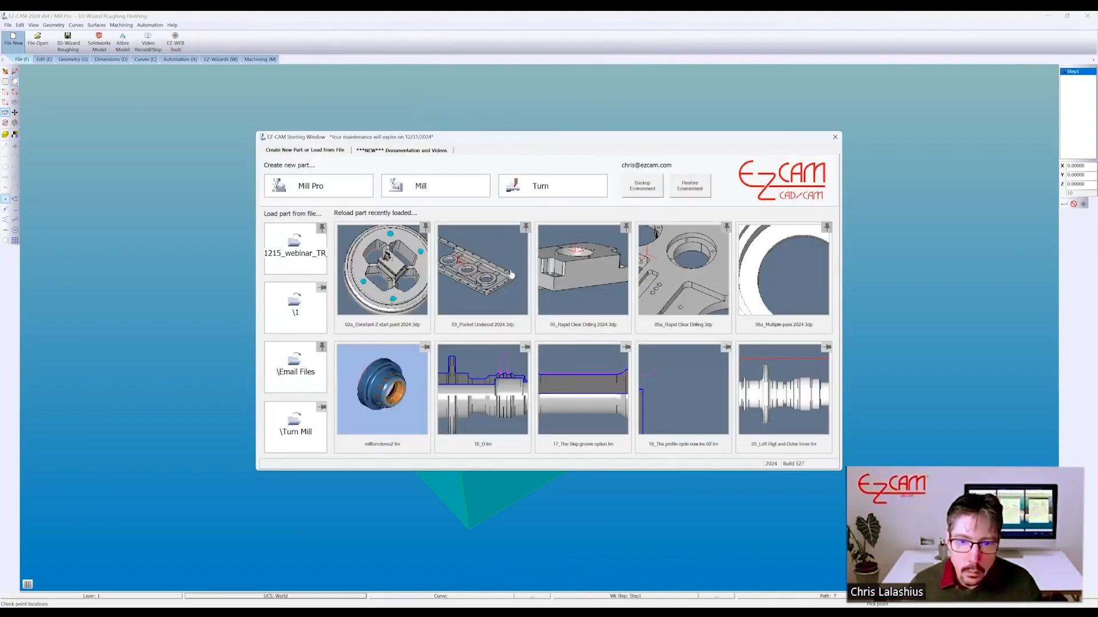
{"action": "left_click", "coordinate": [692, 400]}
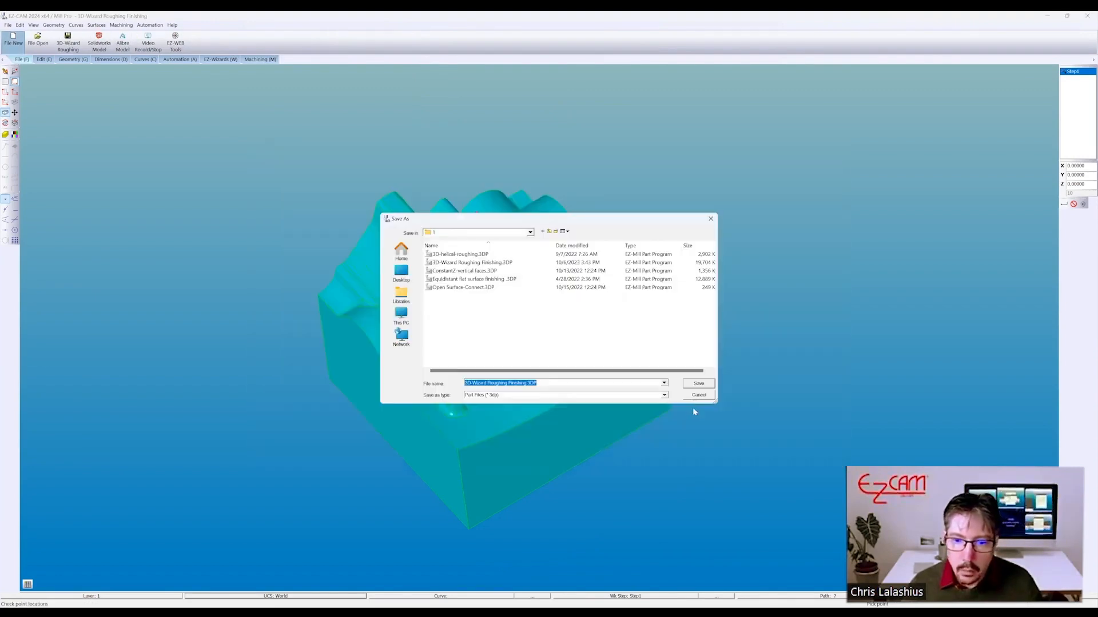
{"action": "left_click", "coordinate": [699, 395]}
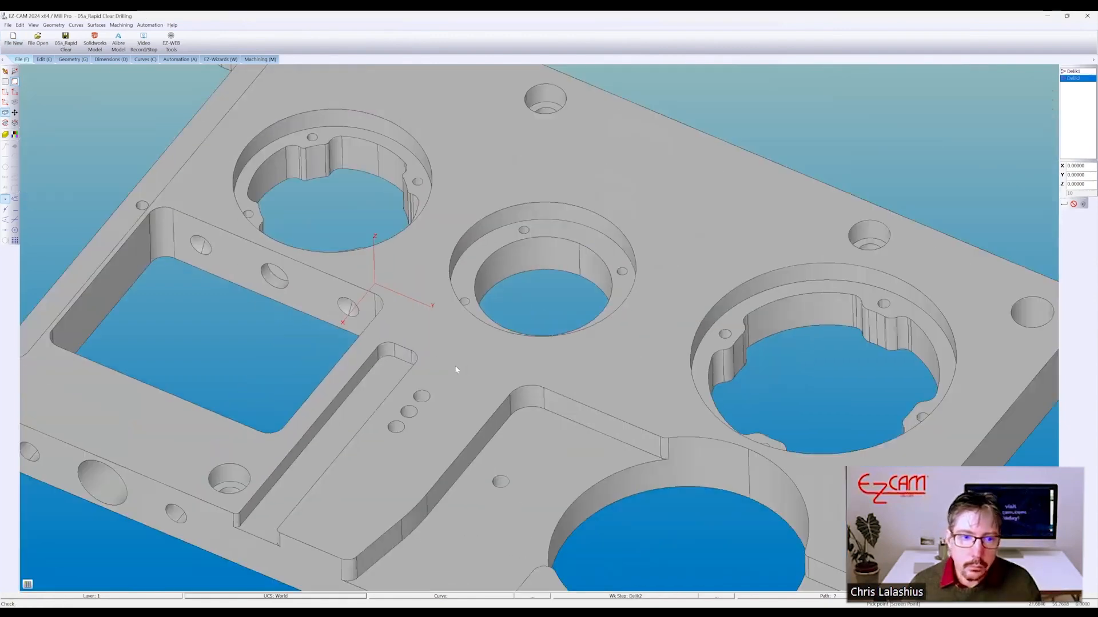
- Create work step Pocket1 from the Default Template with the Pocket (HSM) cycle on the annular ledge of the plate's middle bore
{"action": "left_click", "coordinate": [170, 61]}
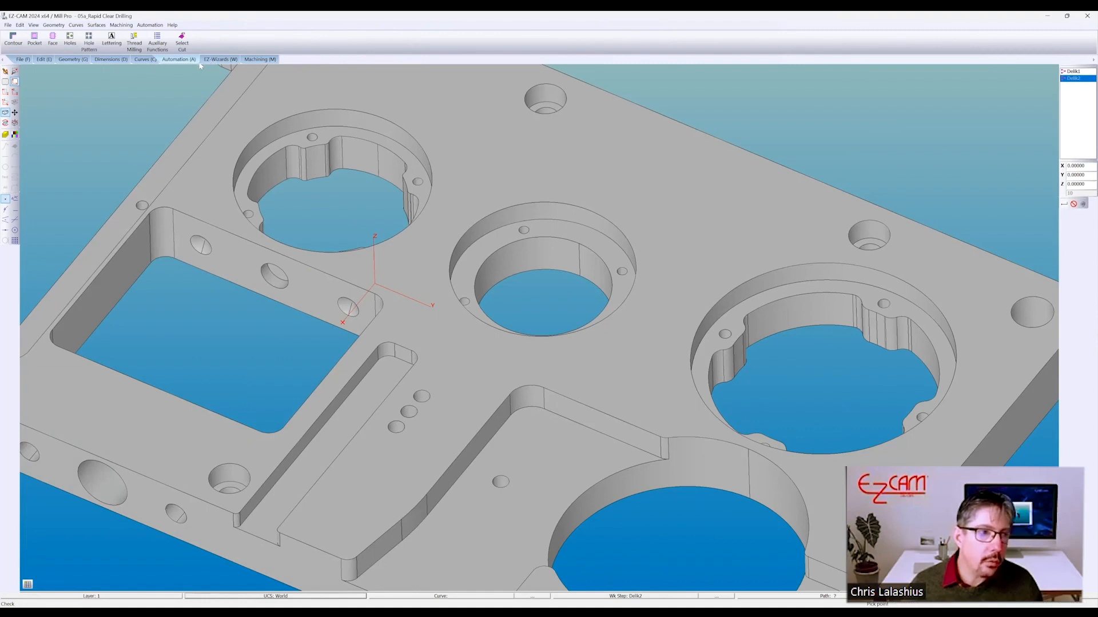
{"action": "left_click", "coordinate": [35, 39]}
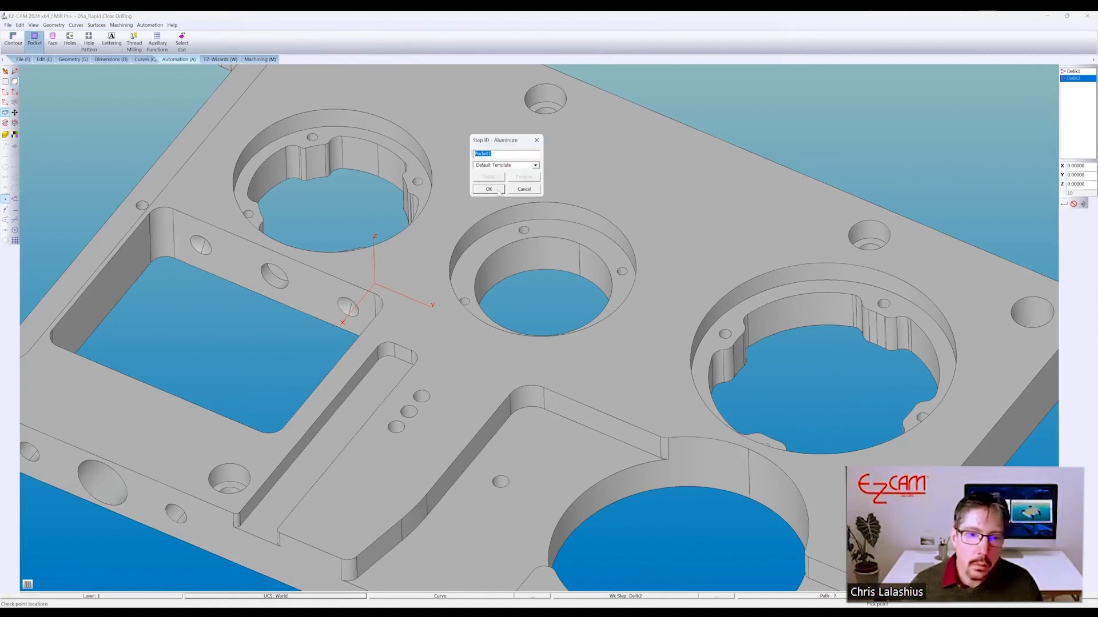
{"action": "key", "text": "Return"}
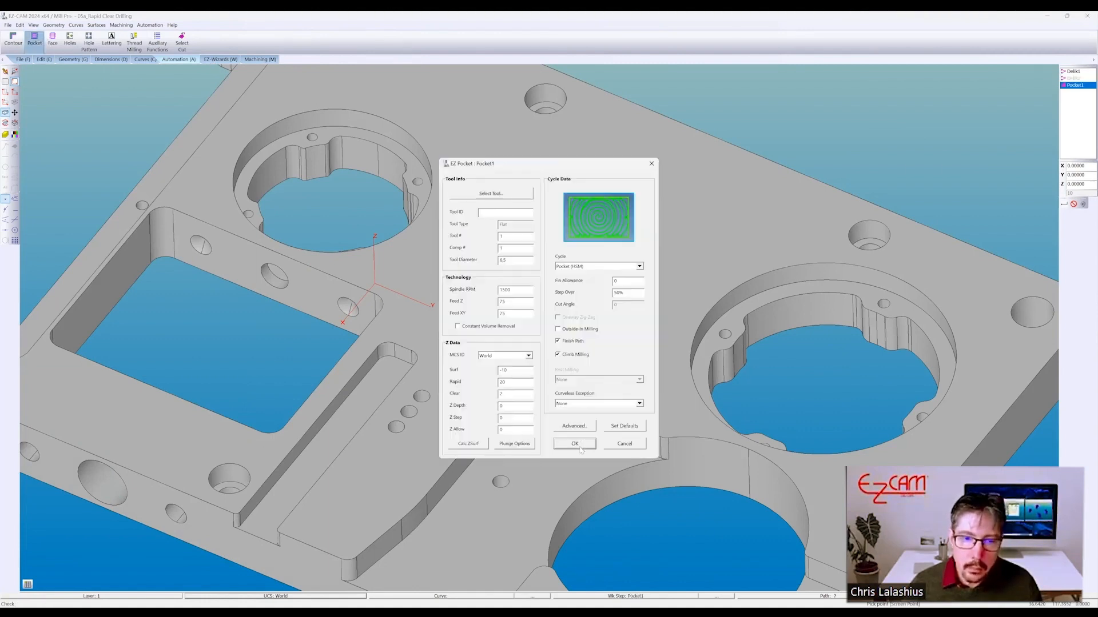
{"action": "left_click", "coordinate": [566, 444]}
{"action": "left_click", "coordinate": [596, 285]}
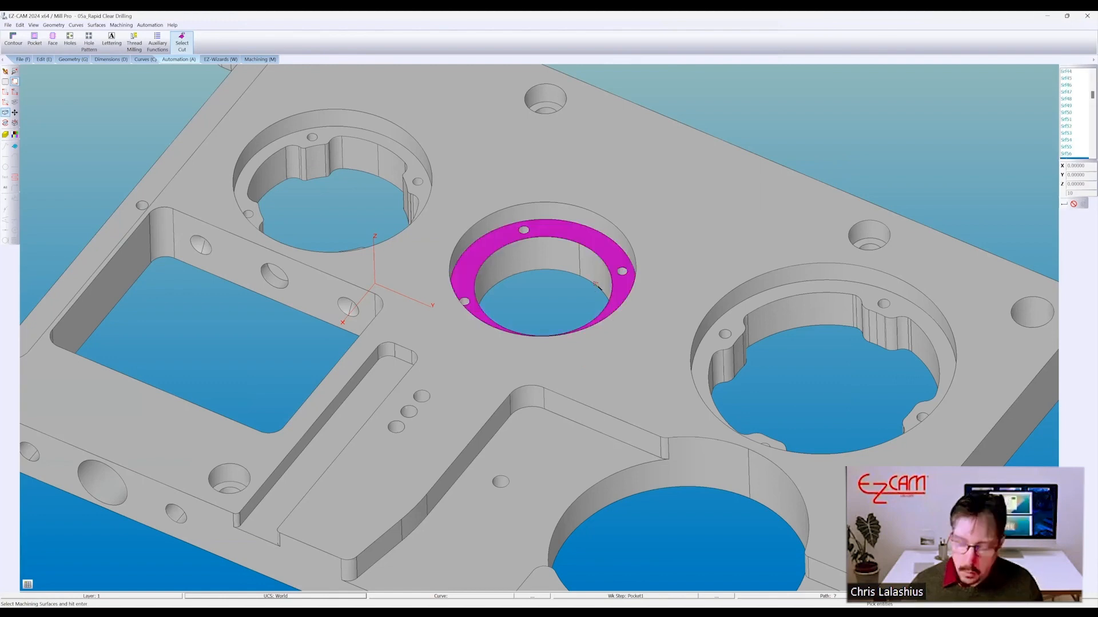
{"action": "key", "text": "Return"}
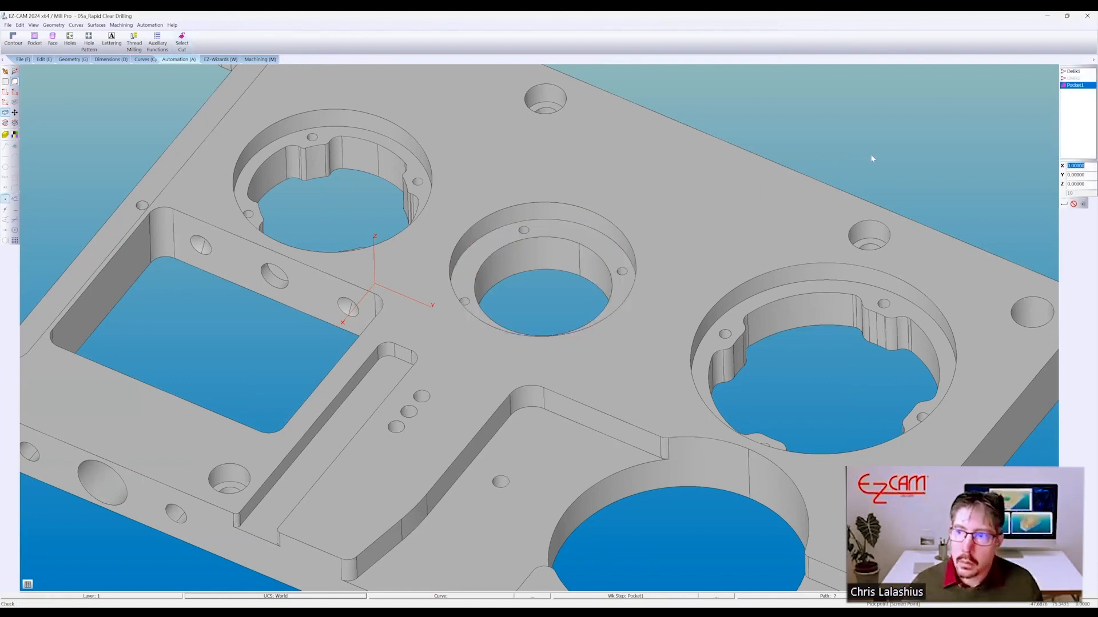
- Set Pocket1's surface to 0 in its advanced work step data and recalculate the Z data with automatic depth
{"action": "left_click", "coordinate": [575, 443]}
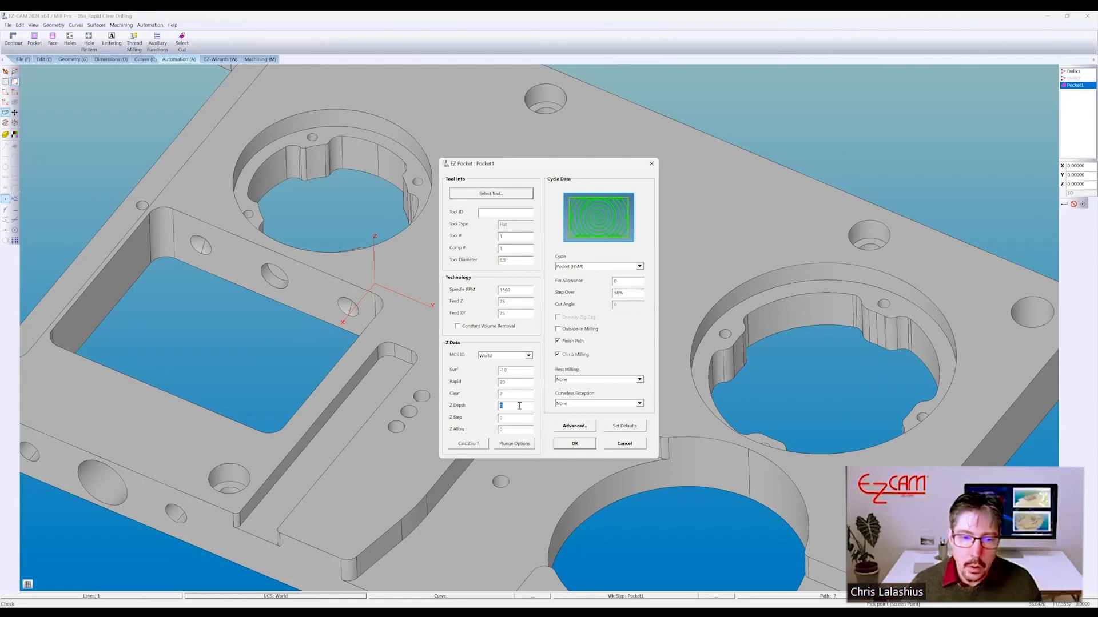
{"action": "left_click", "coordinate": [571, 427]}
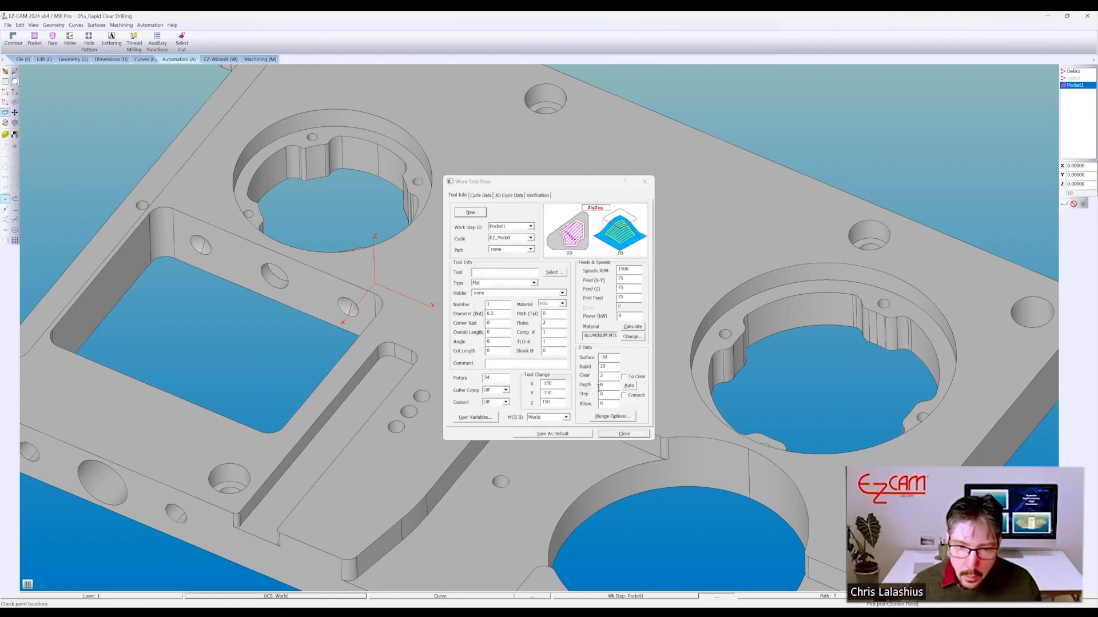
{"action": "left_click", "coordinate": [628, 387]}
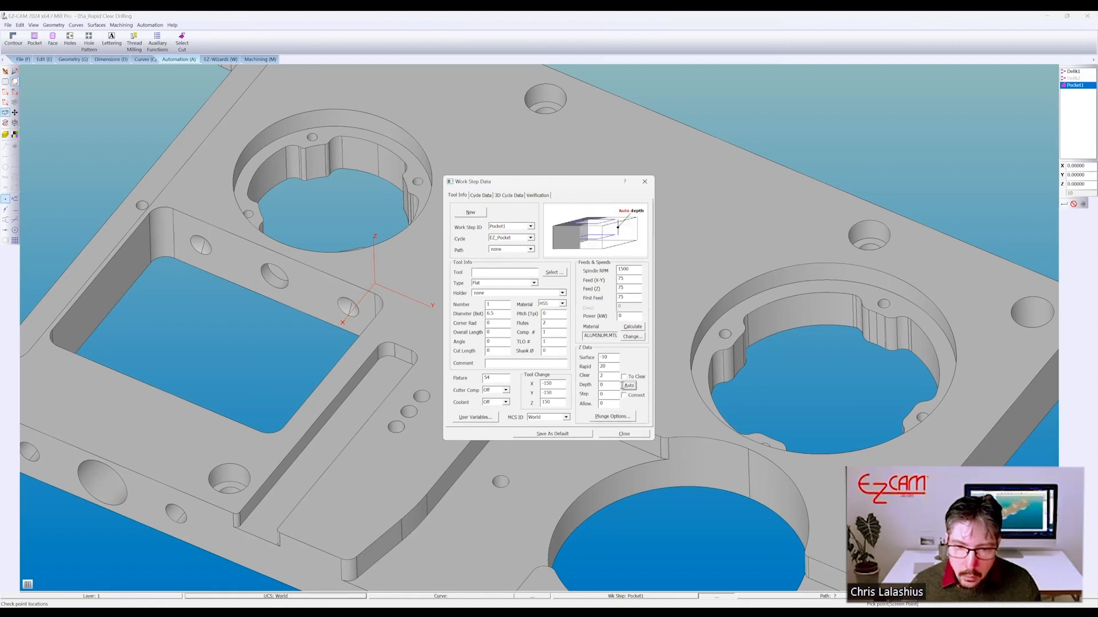
{"action": "double_click", "coordinate": [612, 383]}
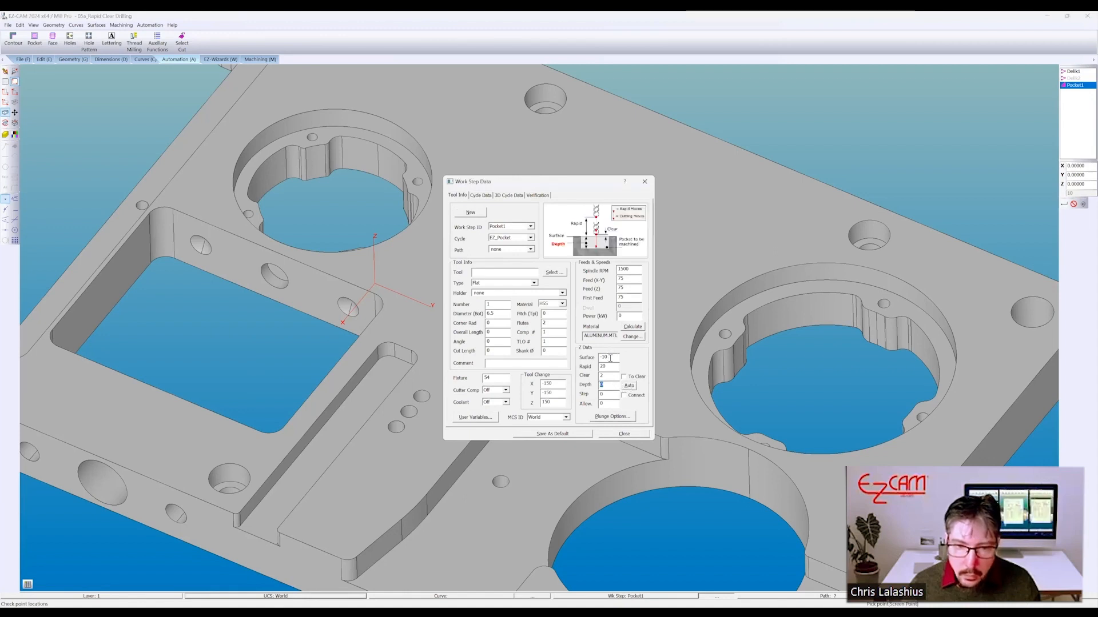
{"action": "key", "text": "Return"}
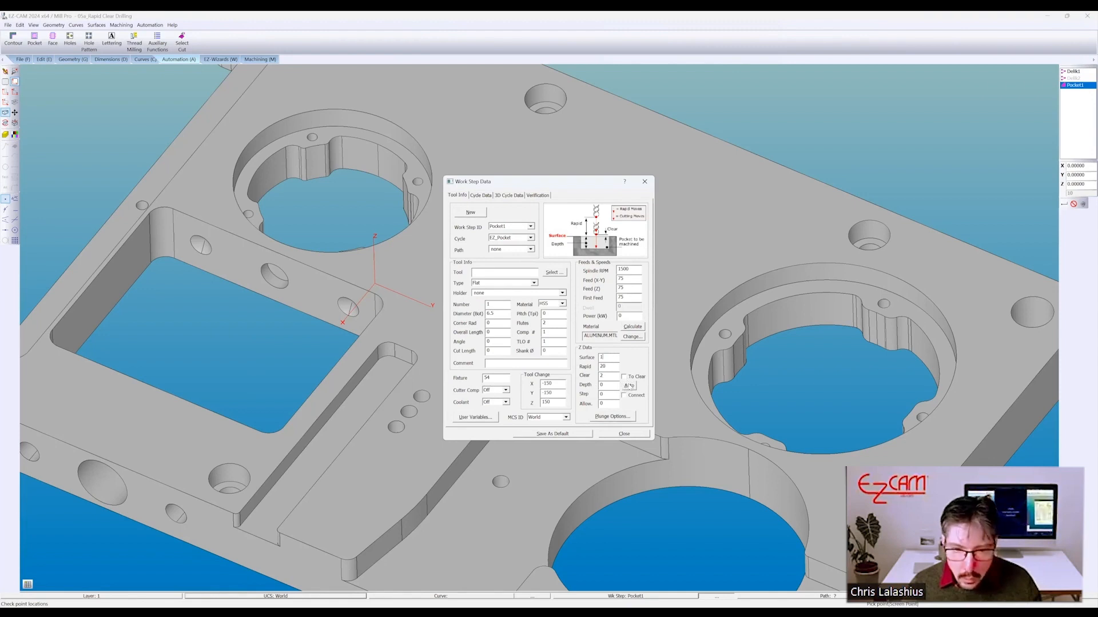
{"action": "left_click", "coordinate": [629, 386]}
{"action": "left_click", "coordinate": [625, 434]}
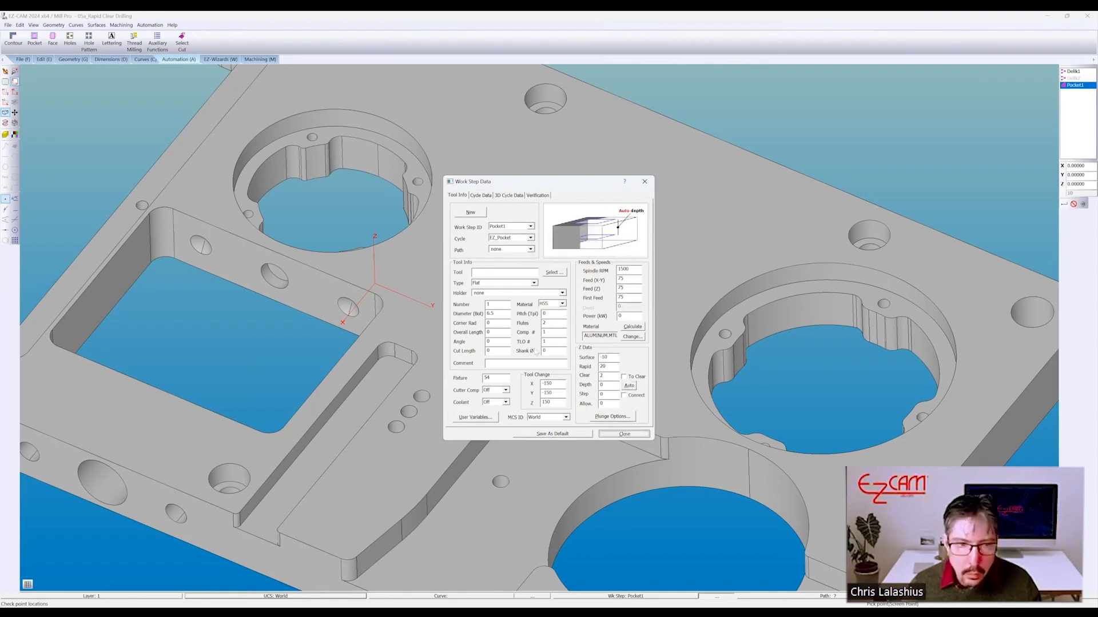
- Replace the middle bore's annular ledge with the long slot's floor as the machining surface for Pocket1
{"action": "left_click", "coordinate": [182, 41]}
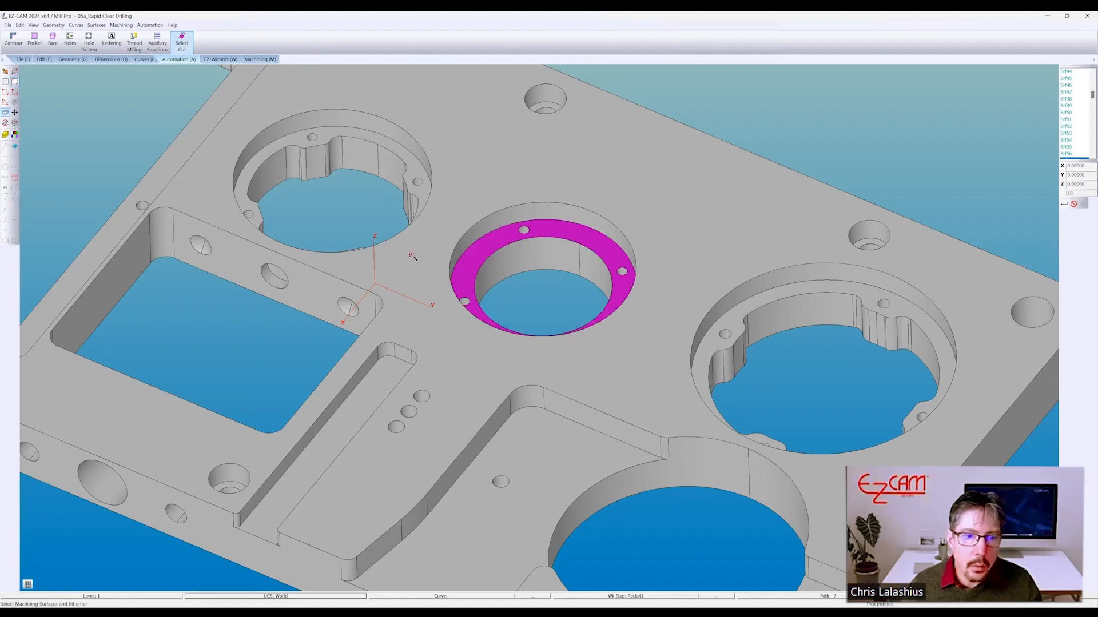
{"action": "left_click", "coordinate": [396, 377]}
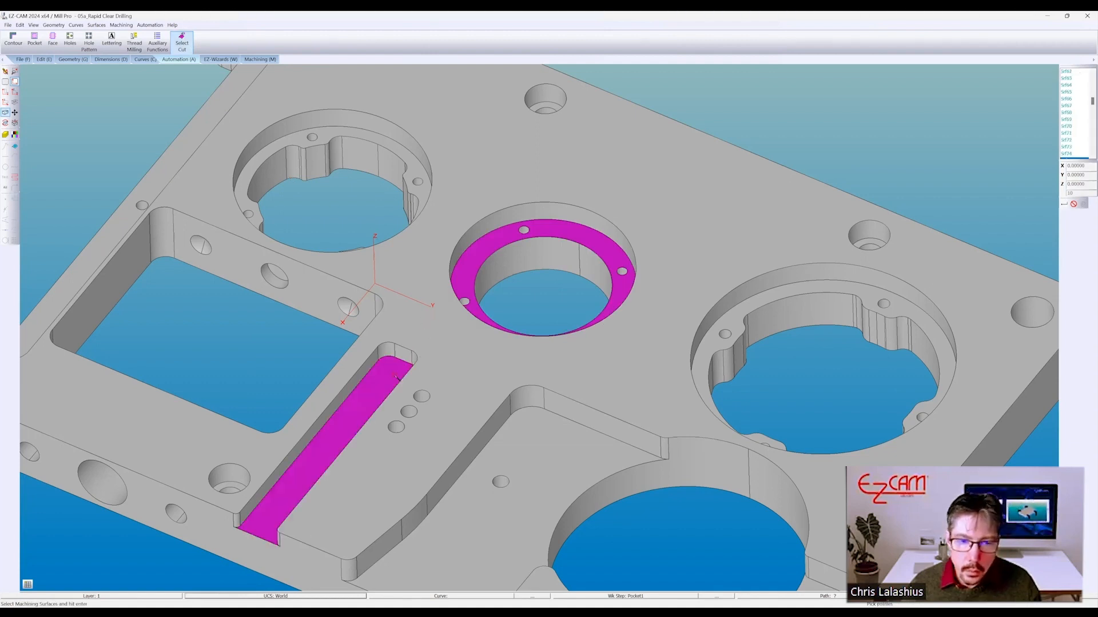
{"action": "left_click", "coordinate": [450, 283]}
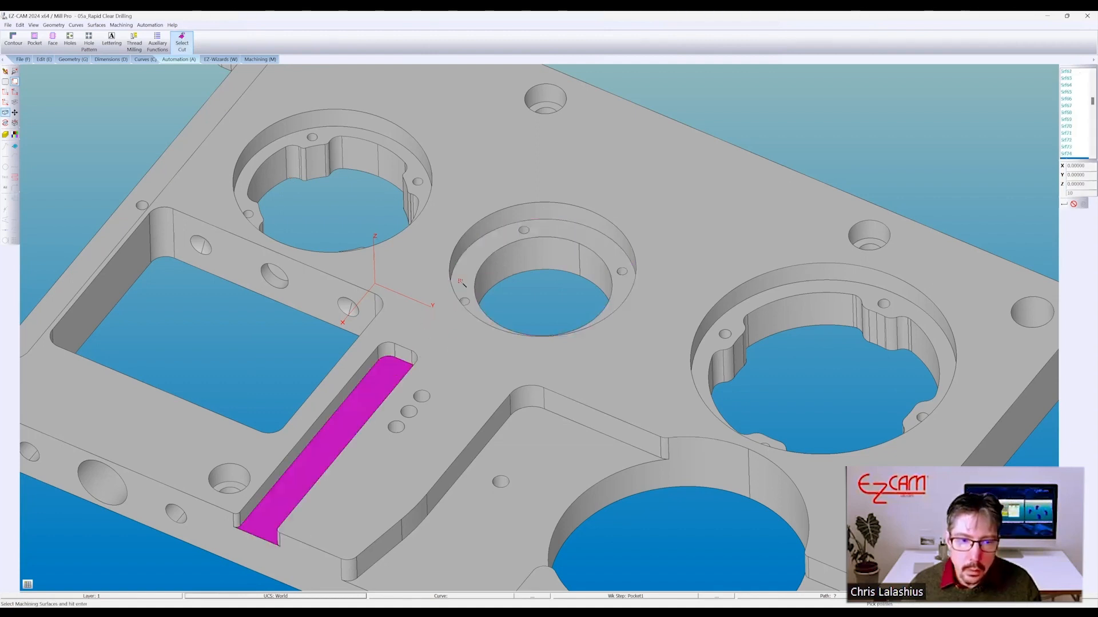
{"action": "key", "text": "Return"}
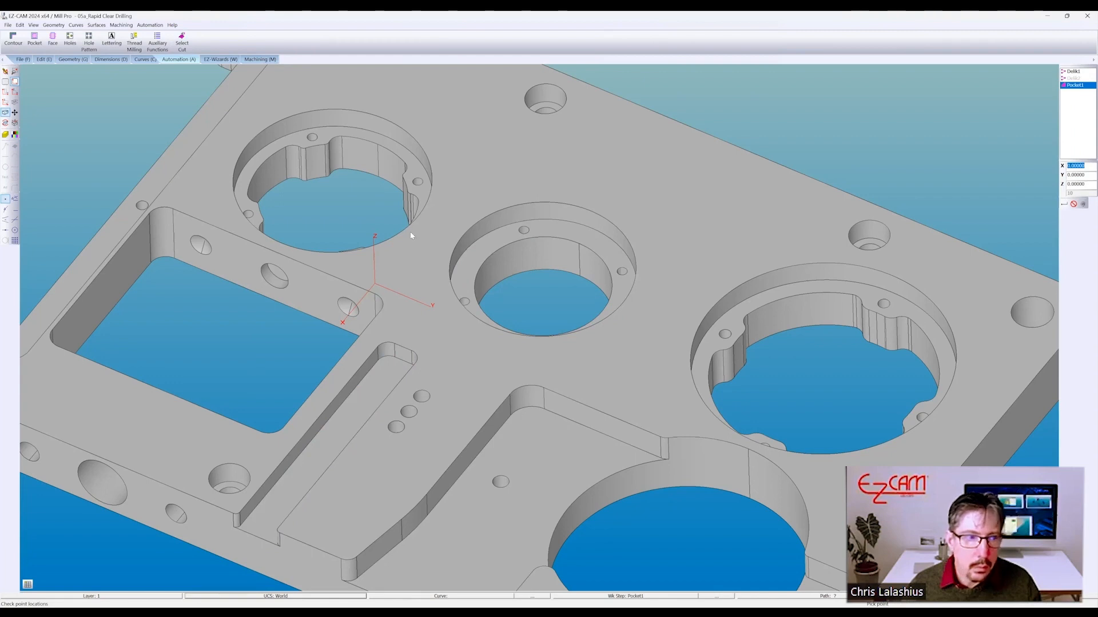
- Reopen Pocket1 and check its surface and depth values in the pocket settings and advanced work step data
{"action": "left_click", "coordinate": [244, 60]}
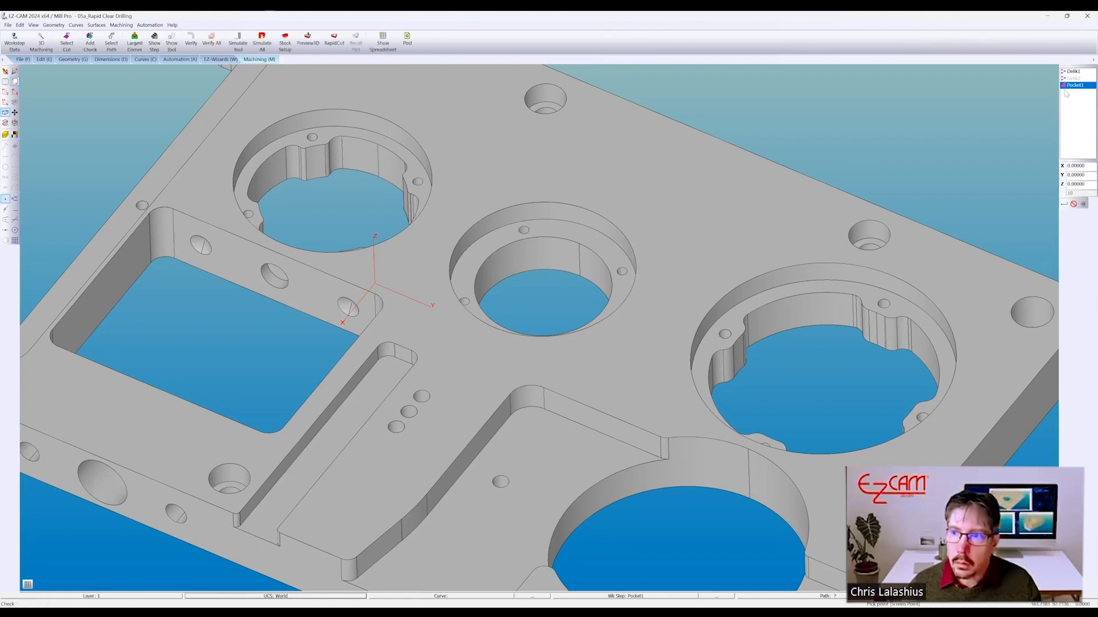
{"action": "left_click", "coordinate": [1073, 72], "text": "shift"}
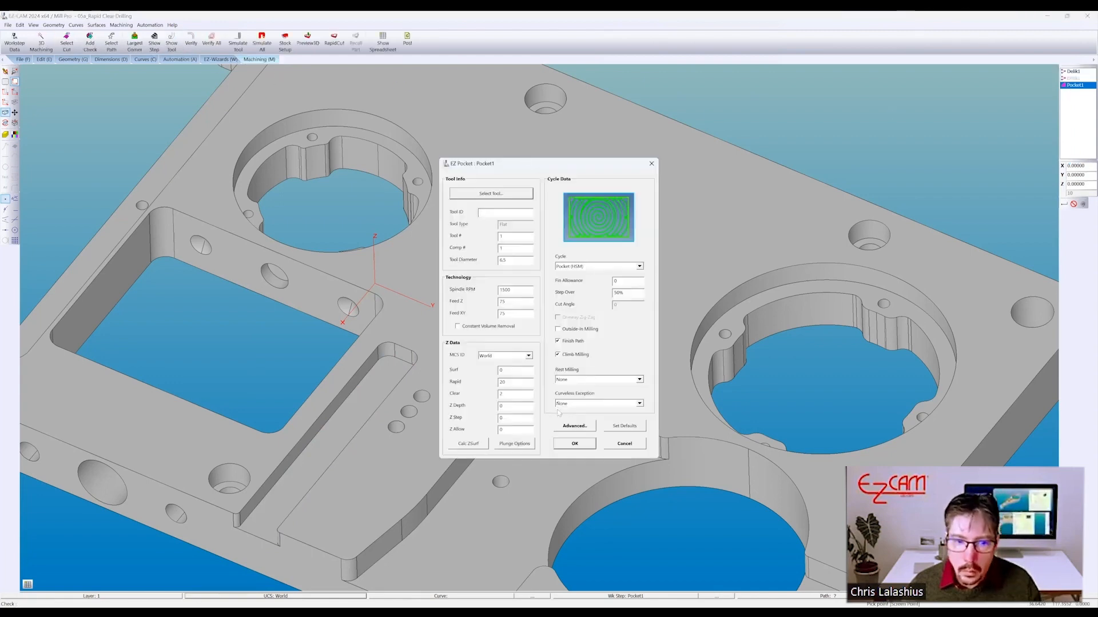
{"action": "left_click", "coordinate": [514, 444]}
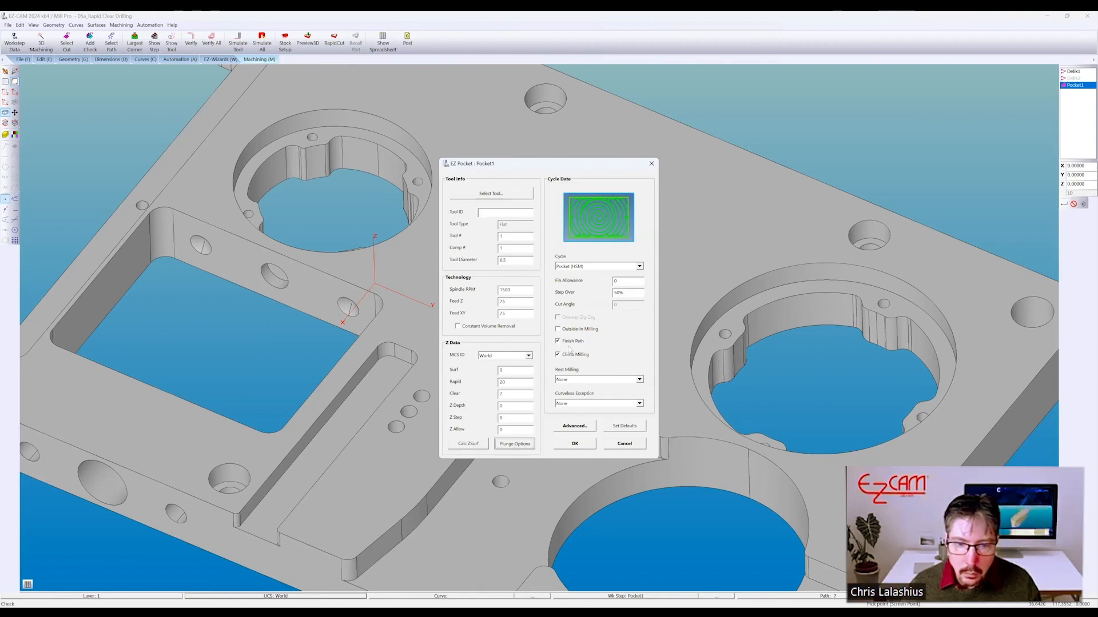
{"action": "left_click", "coordinate": [563, 429]}
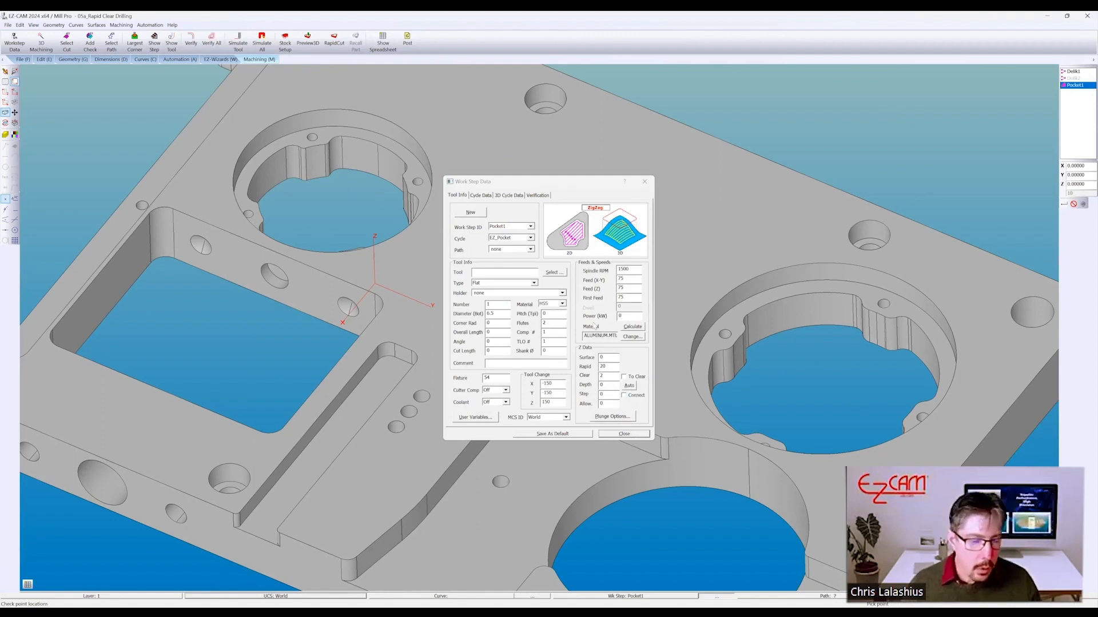
{"action": "left_click", "coordinate": [624, 434]}
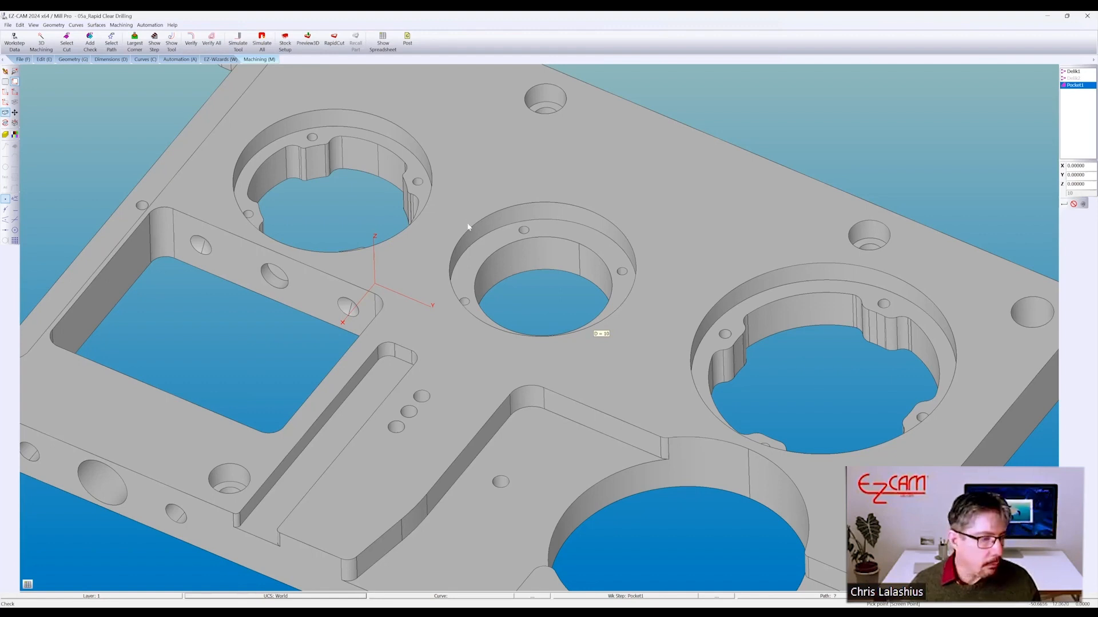
- Switch to the closing slide of the presentation
{"action": "left_click", "coordinate": [538, 201]}
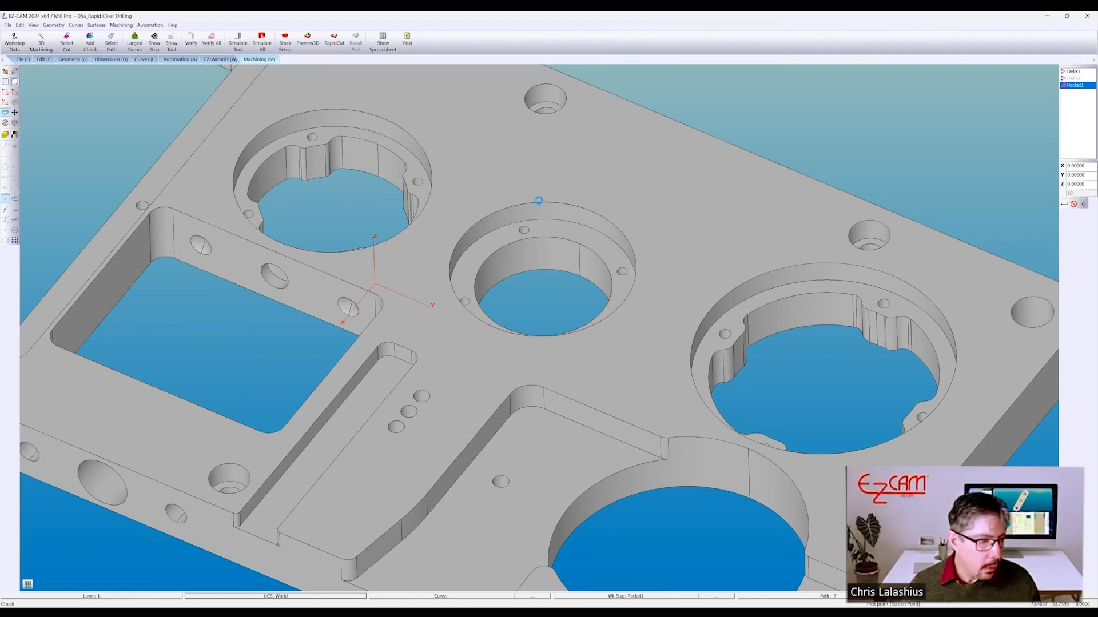
{"action": "left_click", "coordinate": [540, 185]}
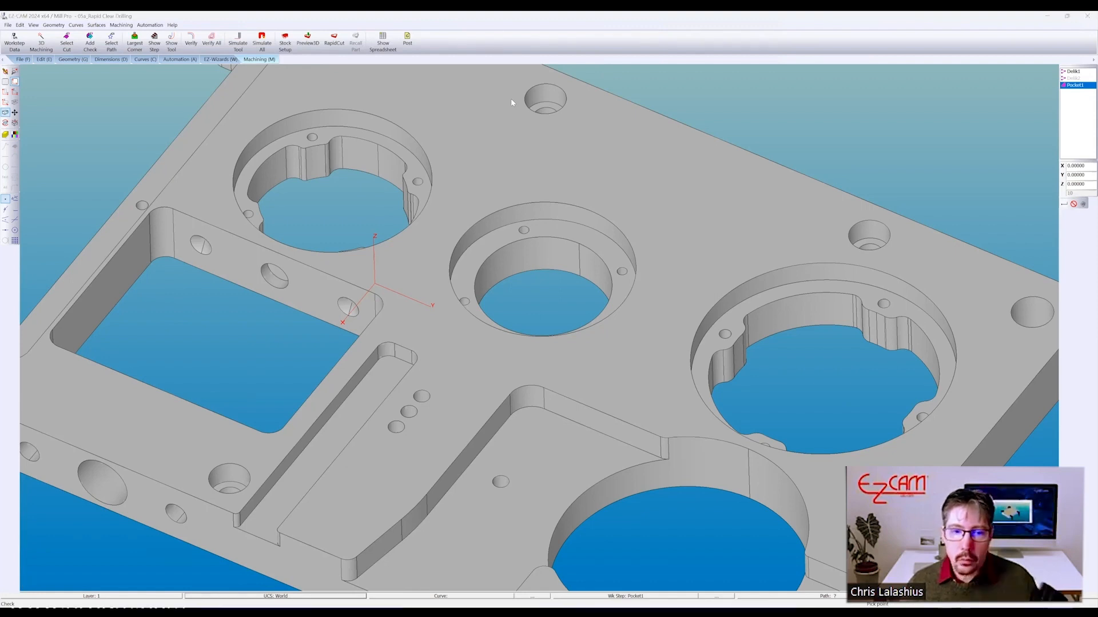
{"action": "key", "text": "alt+Tab"}
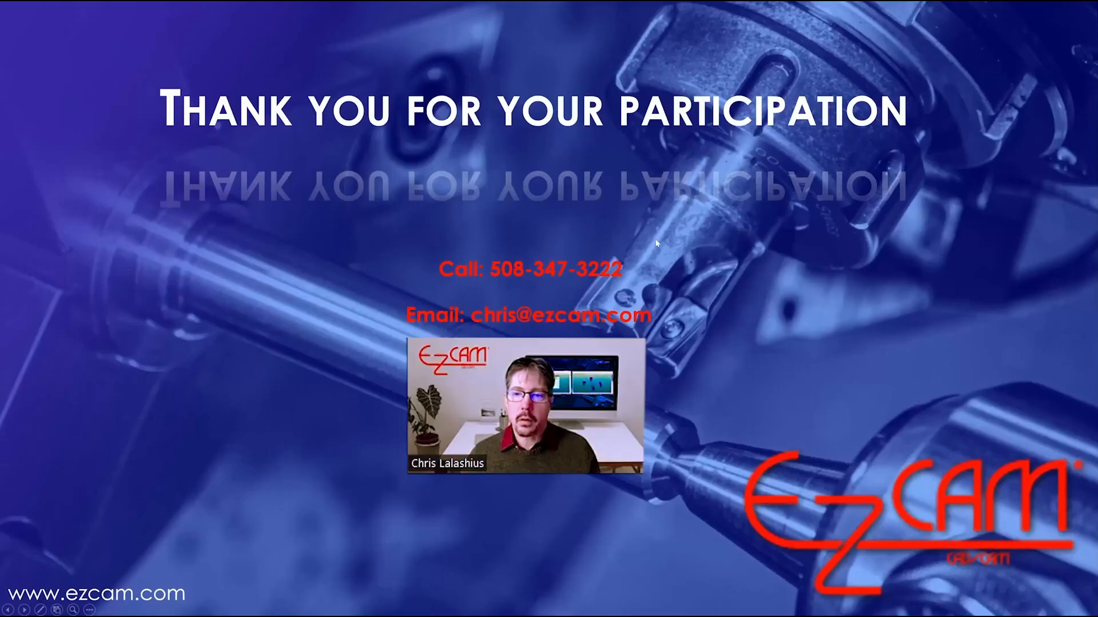